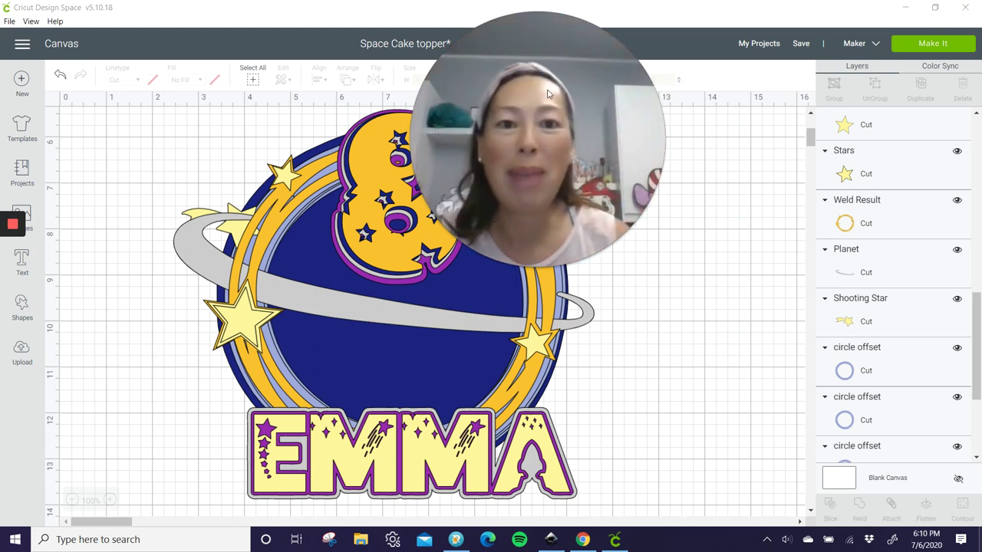
click(506, 263)
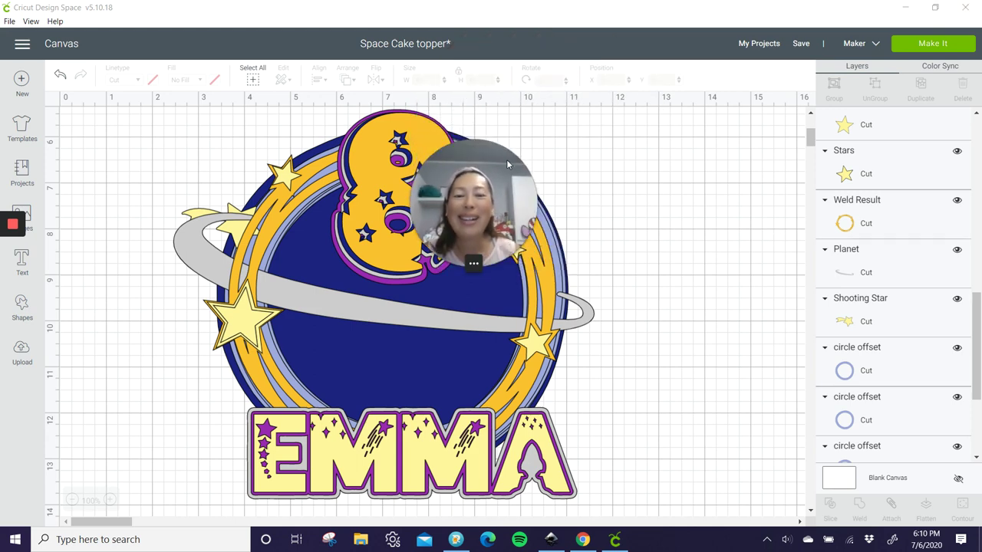
drag(506, 163, 546, 35)
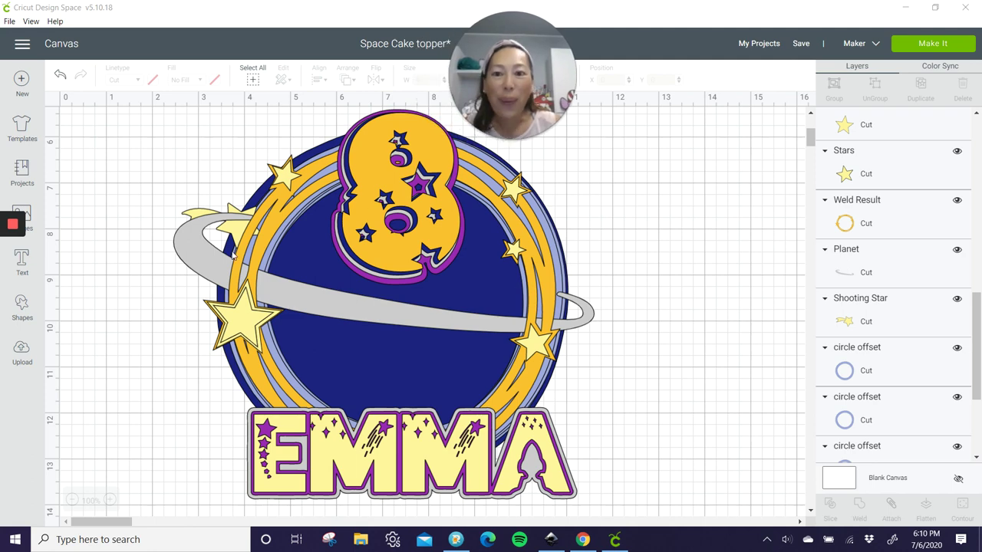
Select the whole cake topper design, shrink it to 5.434 in wide and move it to about X 0.677, Y 5.833
drag(119, 128, 438, 352)
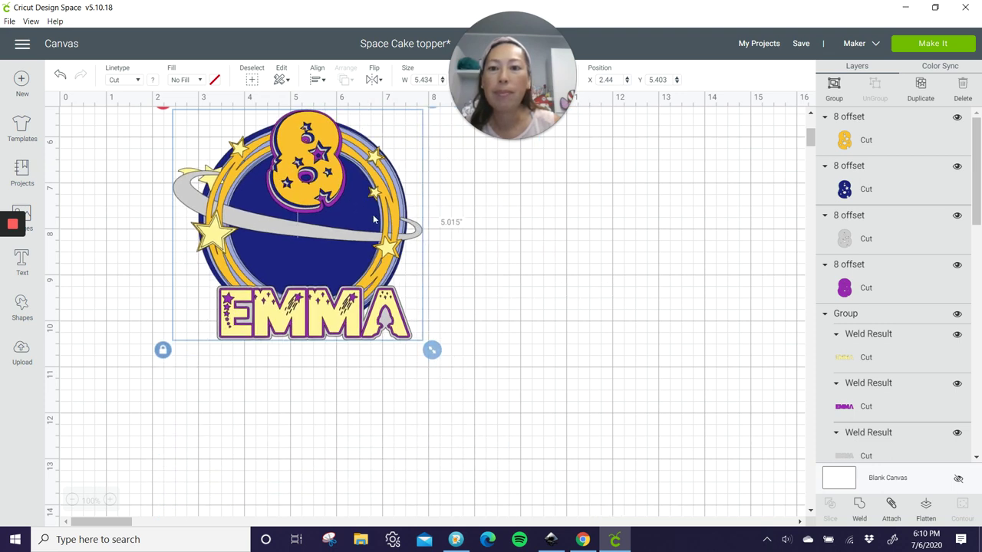
drag(335, 224, 290, 236)
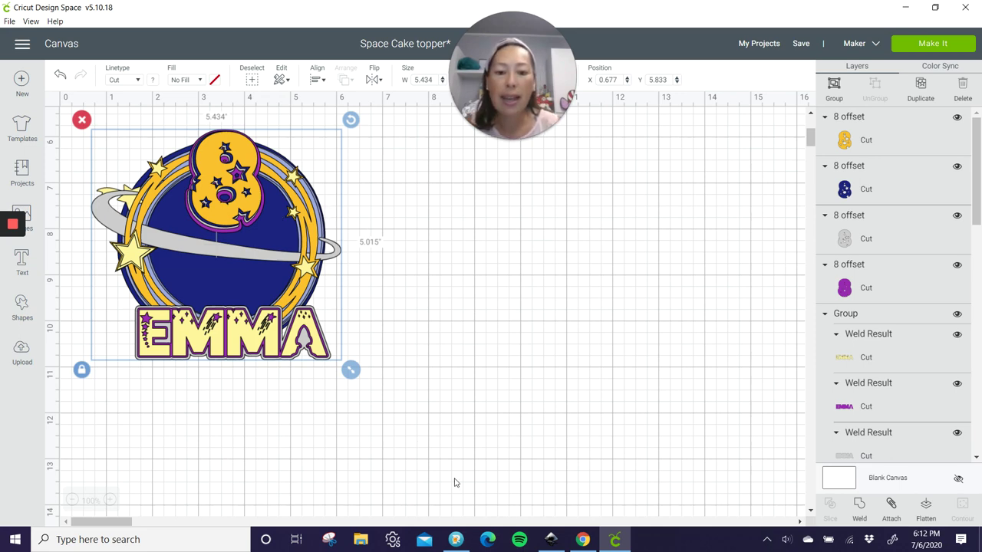
Switch to FontLab Pad, load the recently used Space Silhouette Font Regular, and write the number 8 followed by the child's name
click(456, 539)
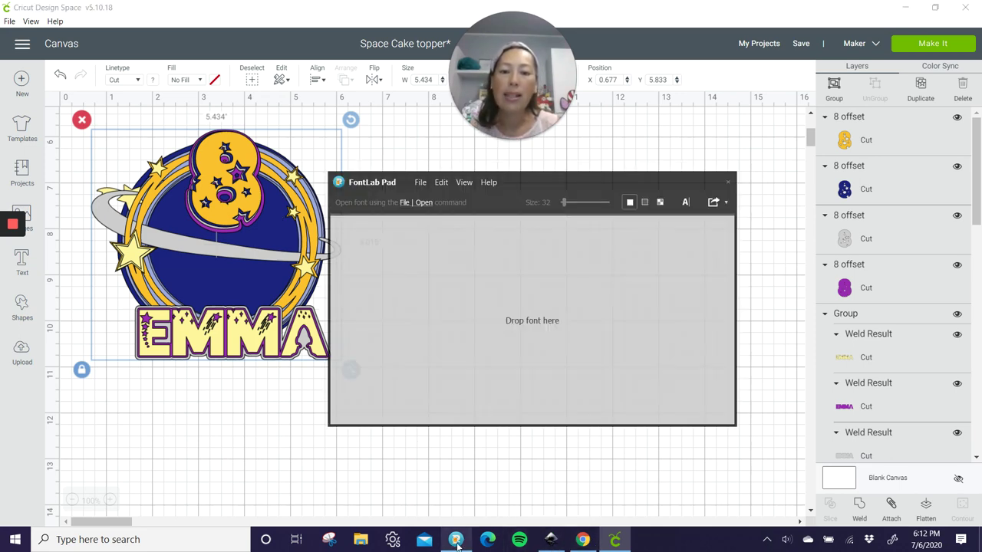
click(406, 202)
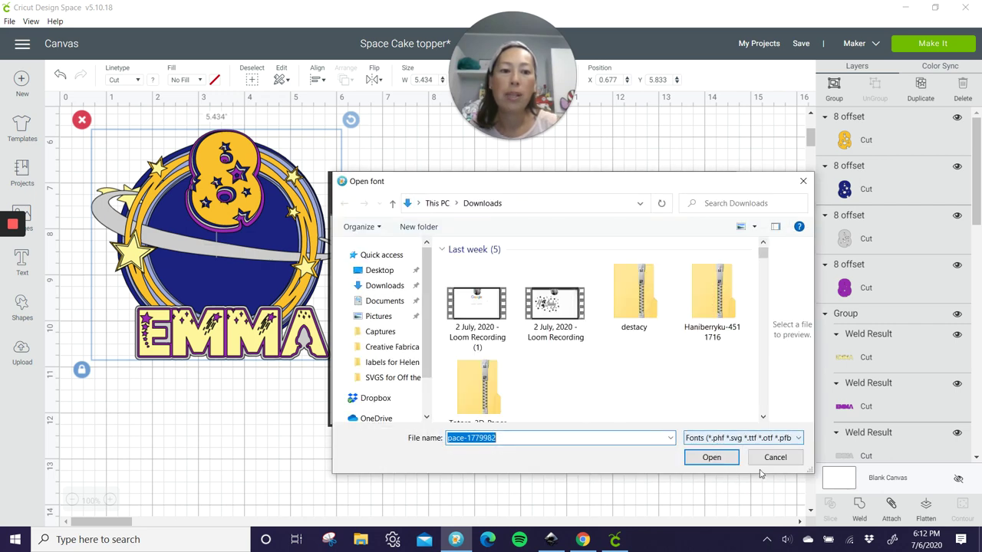
click(771, 459)
click(421, 182)
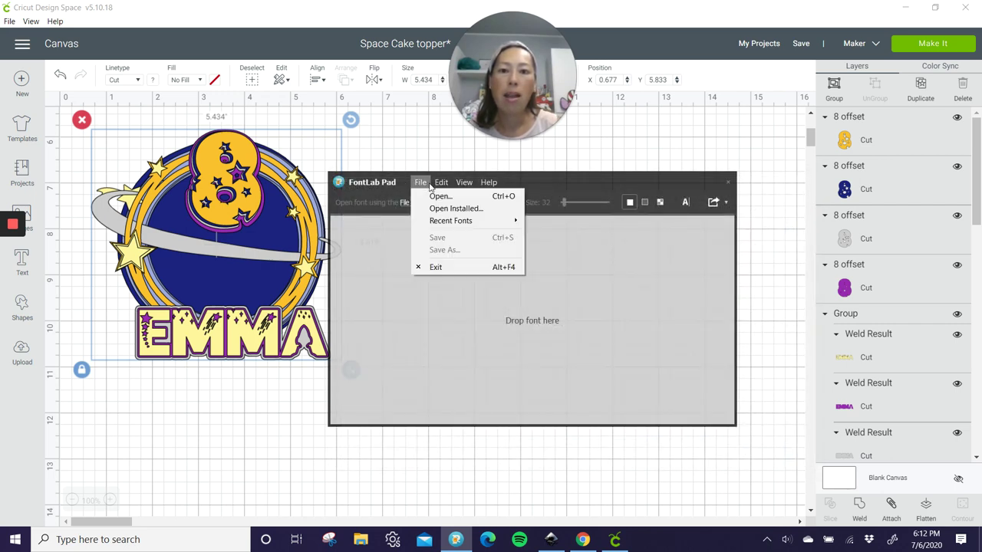
mouse_move(434, 225)
click(571, 224)
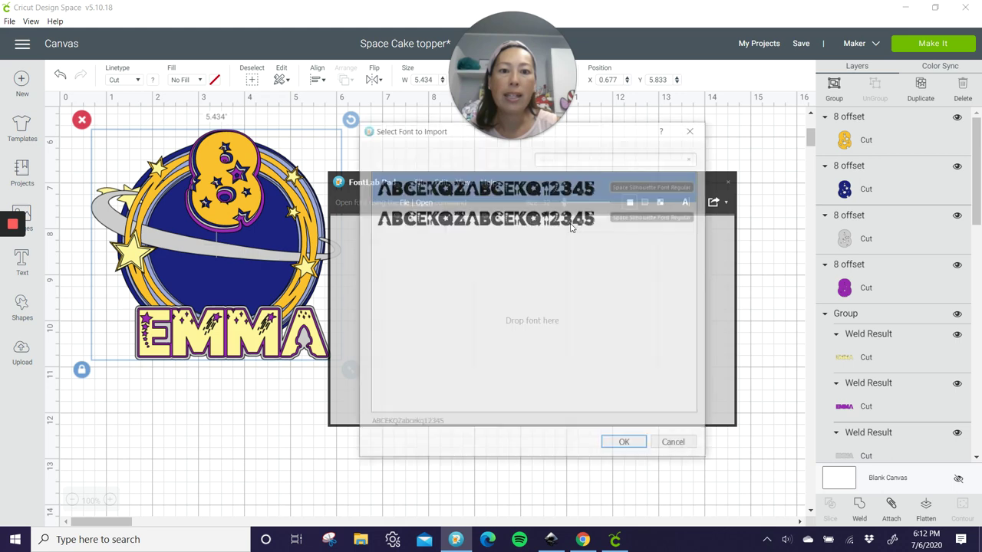
click(626, 445)
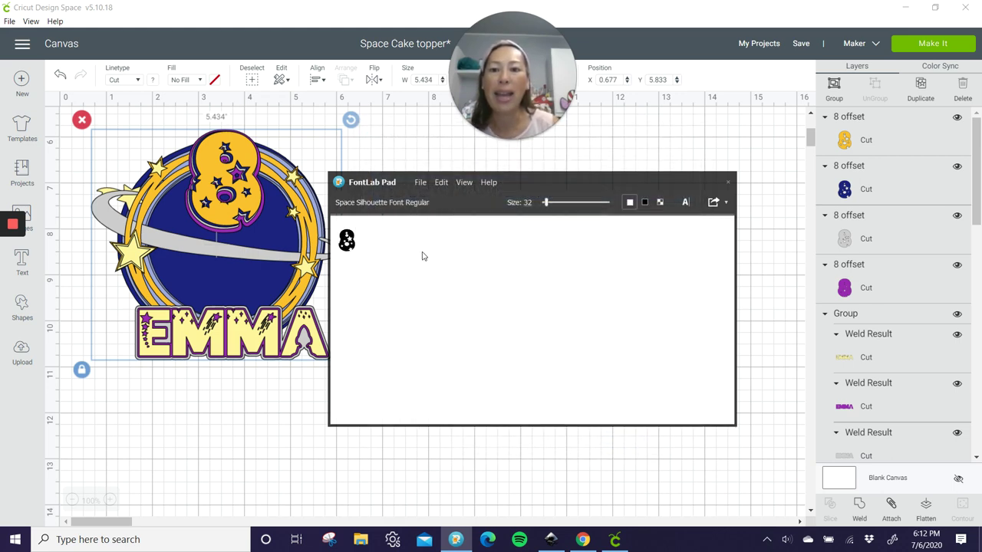
text(EMMA)
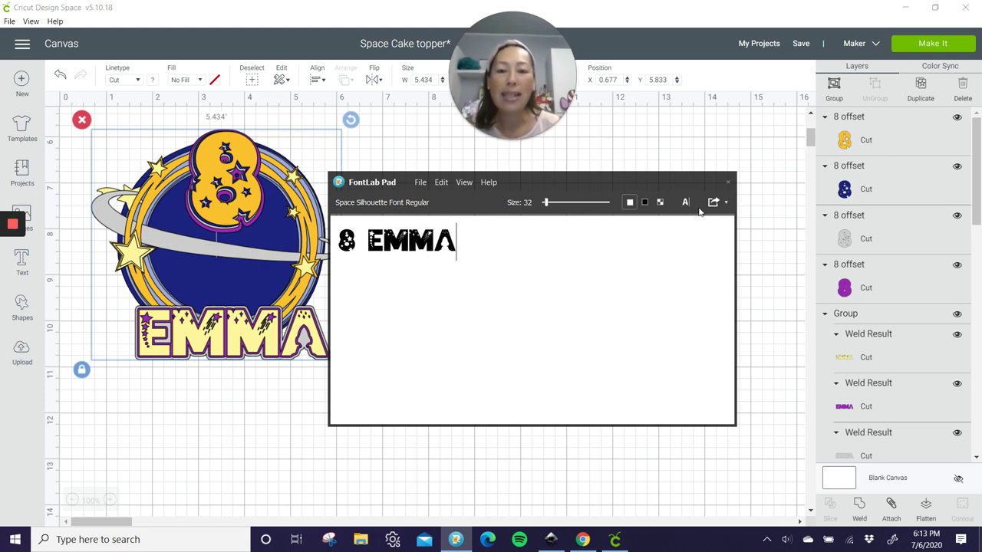
Switch to Inkscape and delete the existing red figure 8 with its offset layers
click(552, 541)
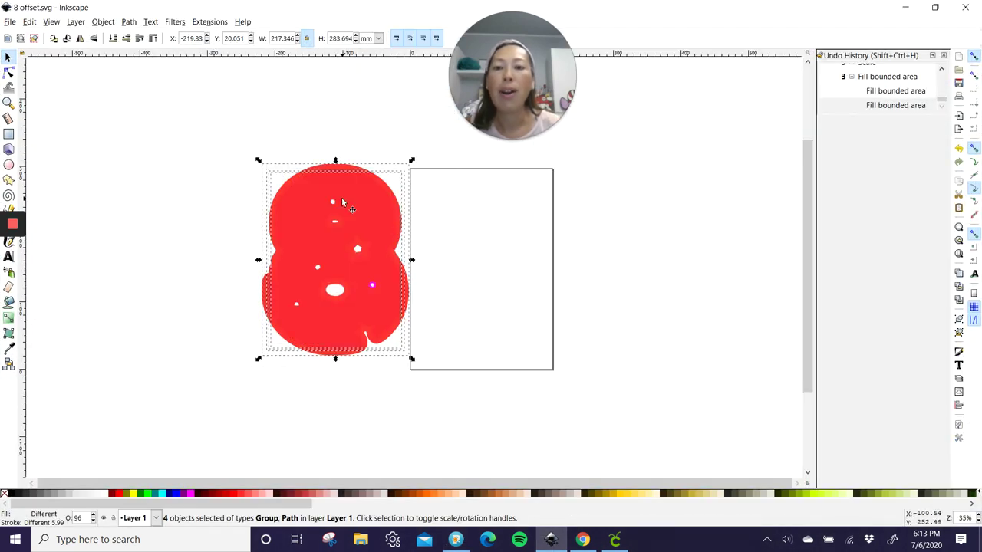
drag(341, 197, 292, 207)
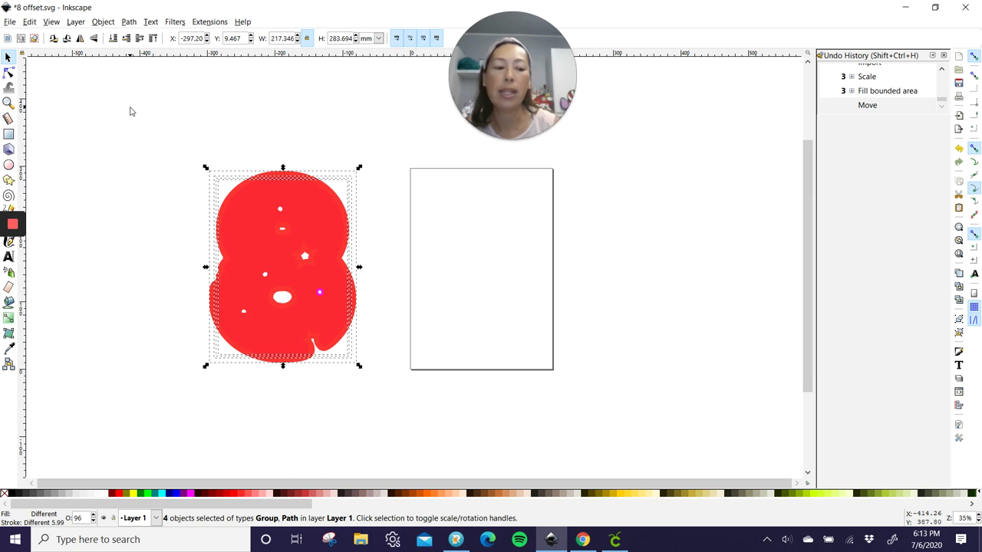
key(Delete)
Import the SVG file named 8 from the Desktop into the drawing
click(10, 21)
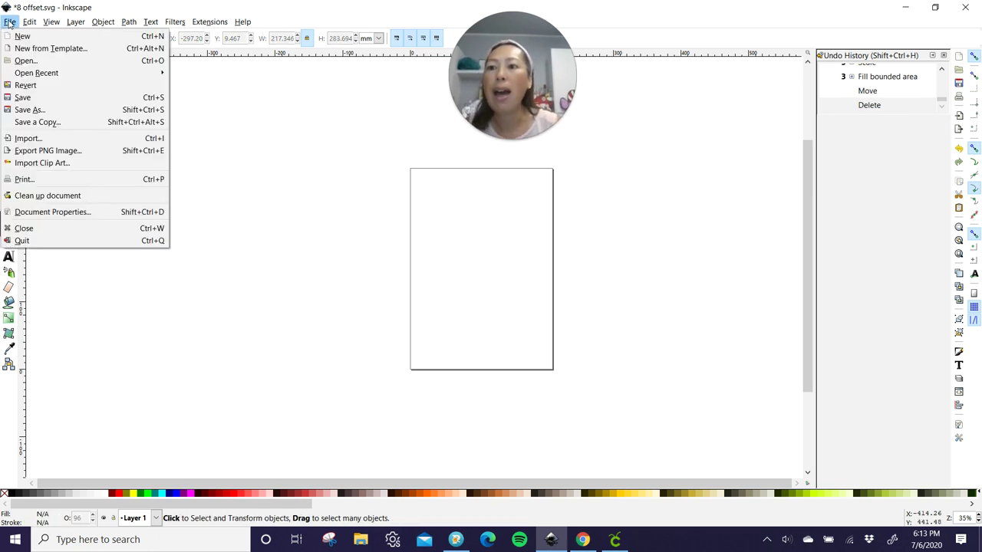
click(54, 139)
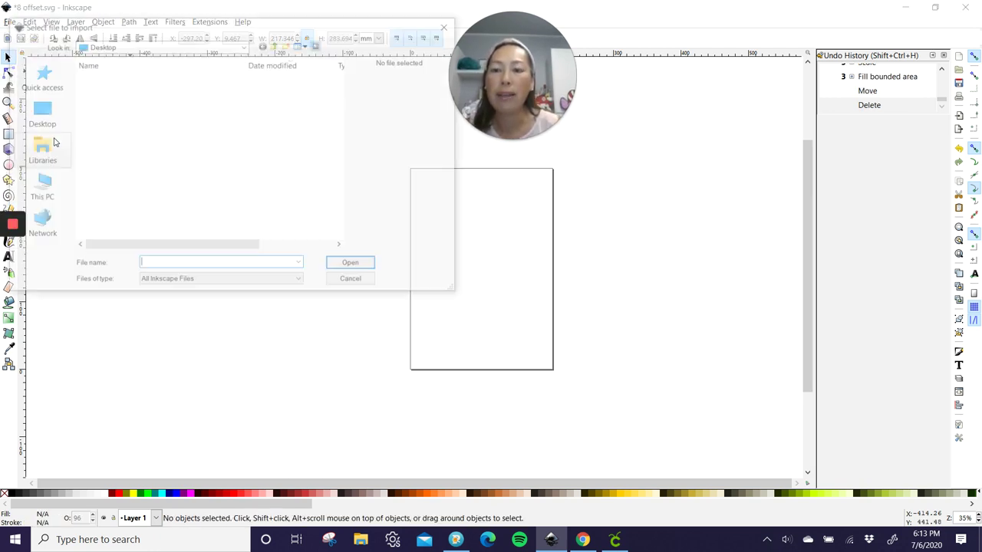
click(127, 89)
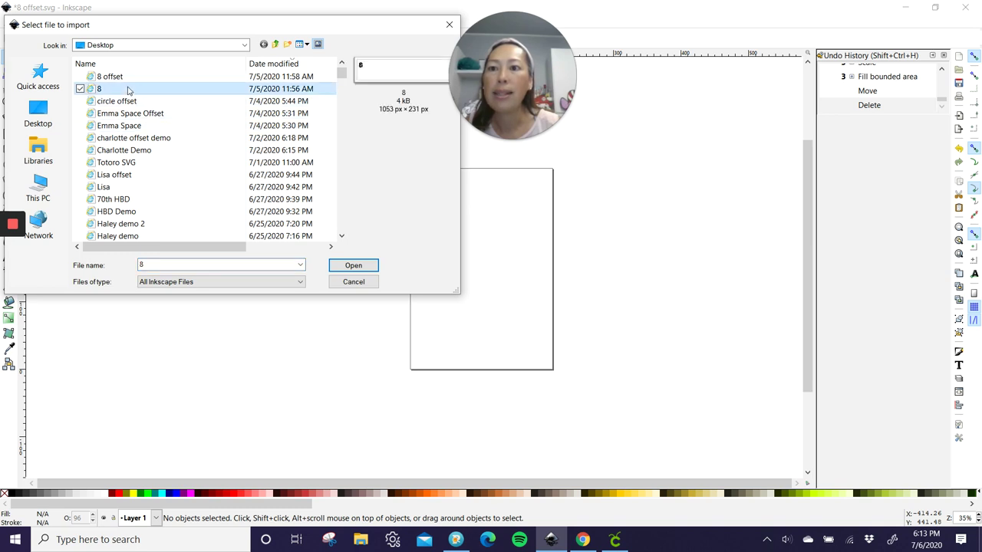
click(362, 270)
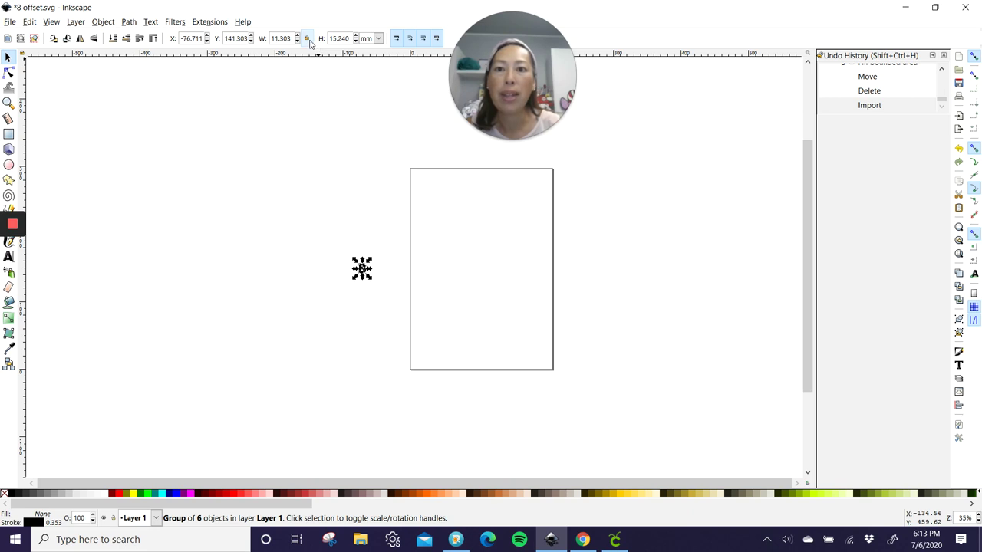
Lock the proportions, enlarge the imported 8 to about 241 × 324 mm, place it beside the page, and deselect it
click(307, 38)
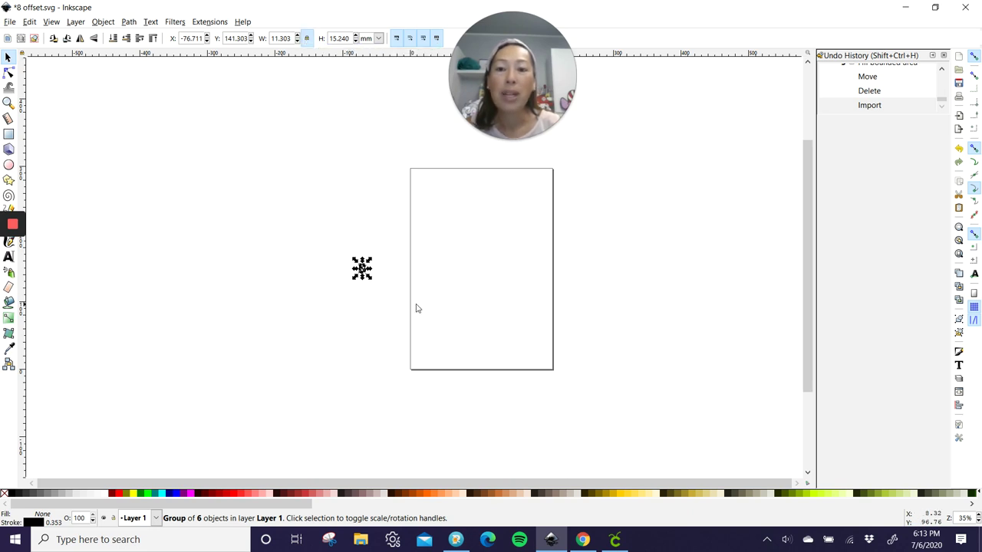
drag(371, 279, 550, 412)
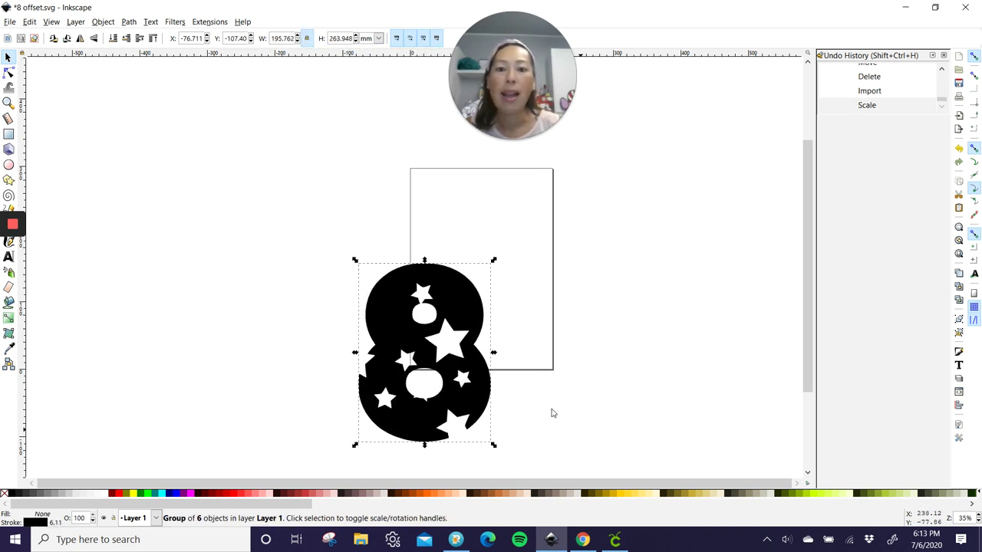
drag(464, 373, 400, 244)
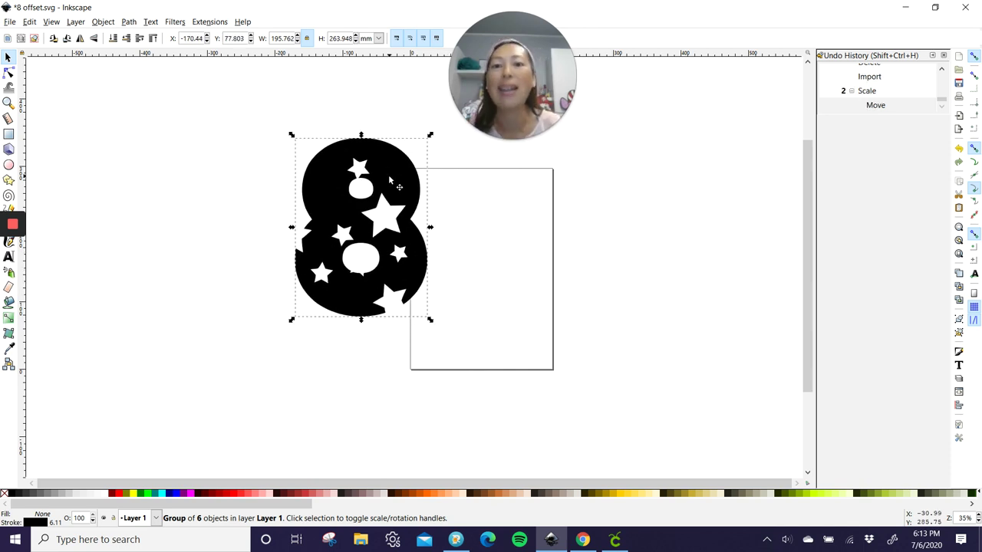
drag(392, 182, 328, 183)
drag(366, 316, 397, 358)
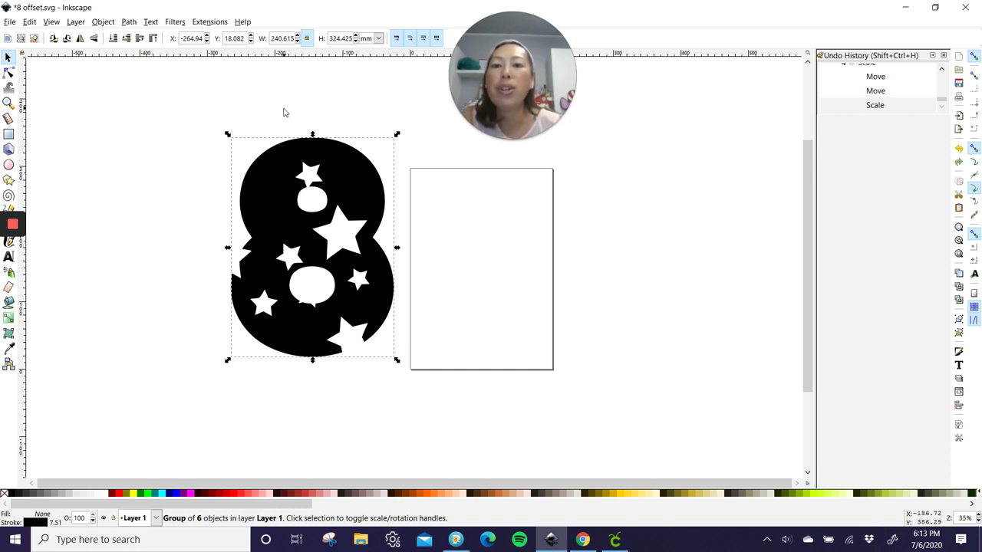
click(127, 124)
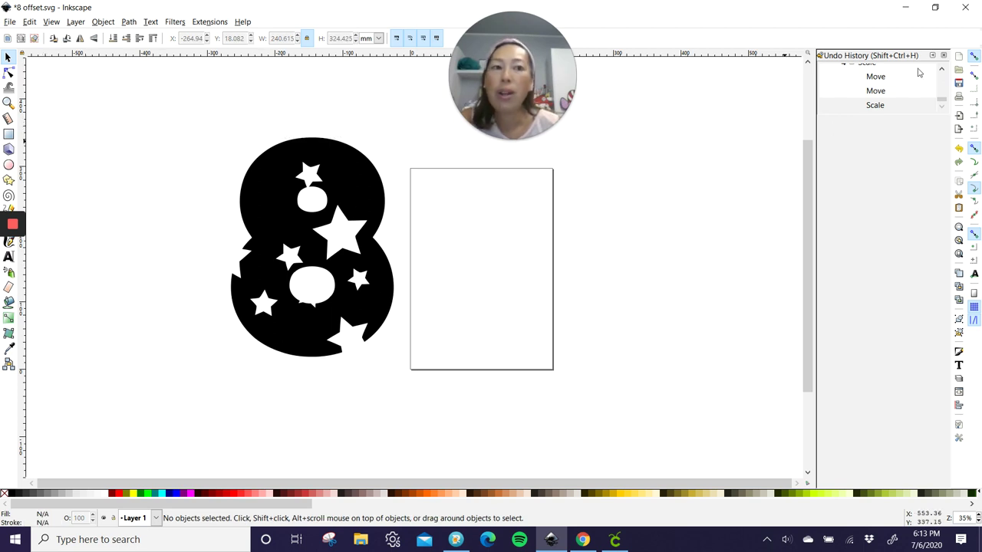
Restore the Inkscape window down from full screen and enlarge it to full height and about two-thirds of the screen width
click(935, 7)
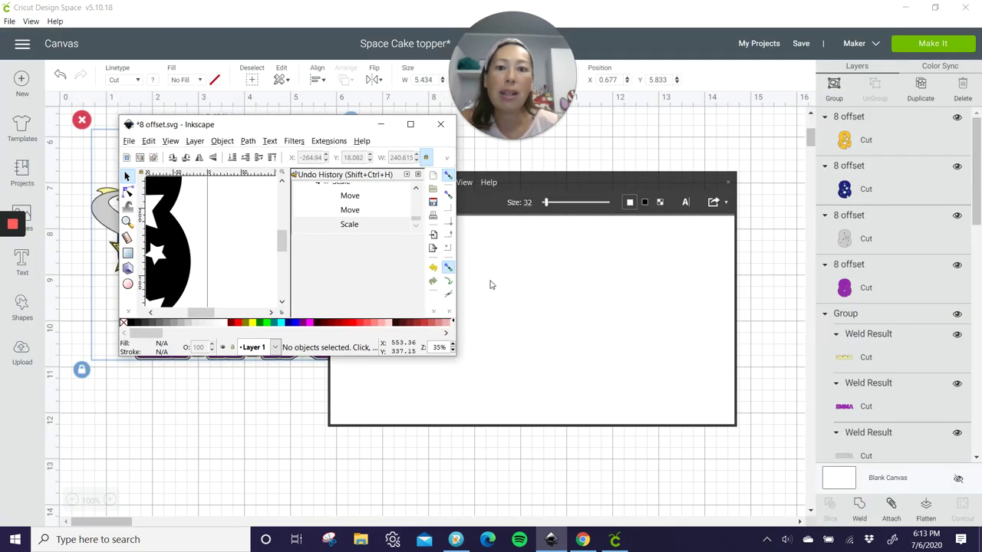
drag(458, 269, 780, 269)
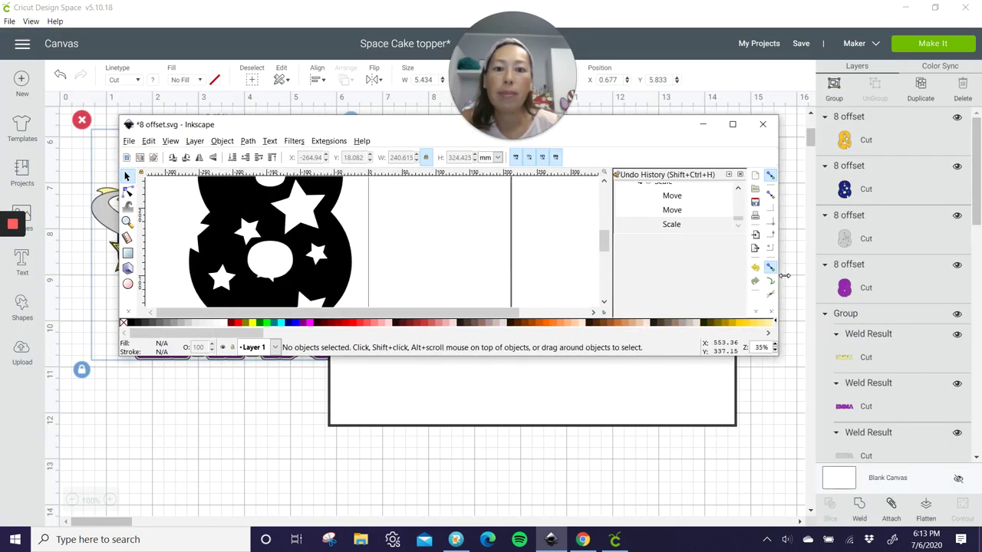
drag(292, 355, 293, 537)
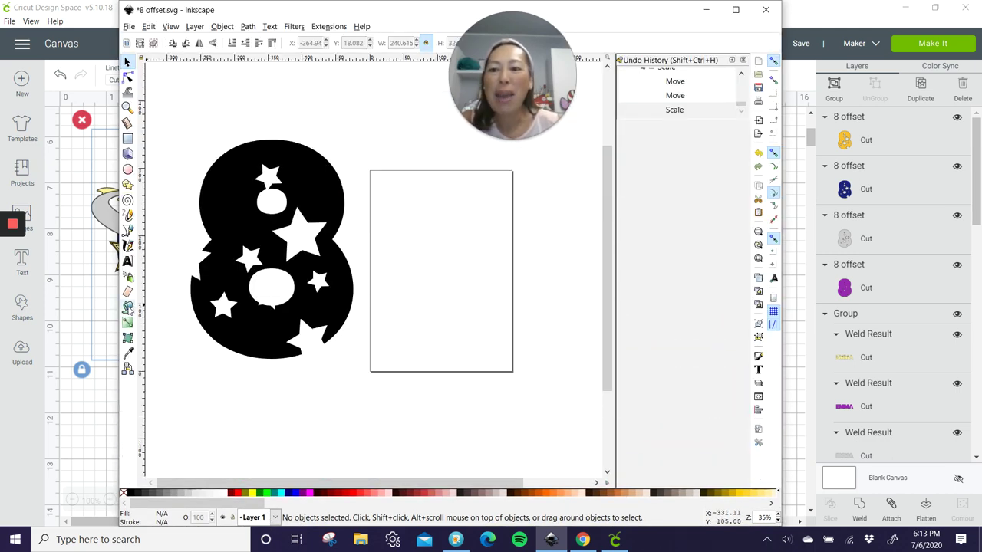
Bucket-fill the black 8 in yellow with grow/shrink set to 10 mm, and deselect the resulting shape
click(129, 307)
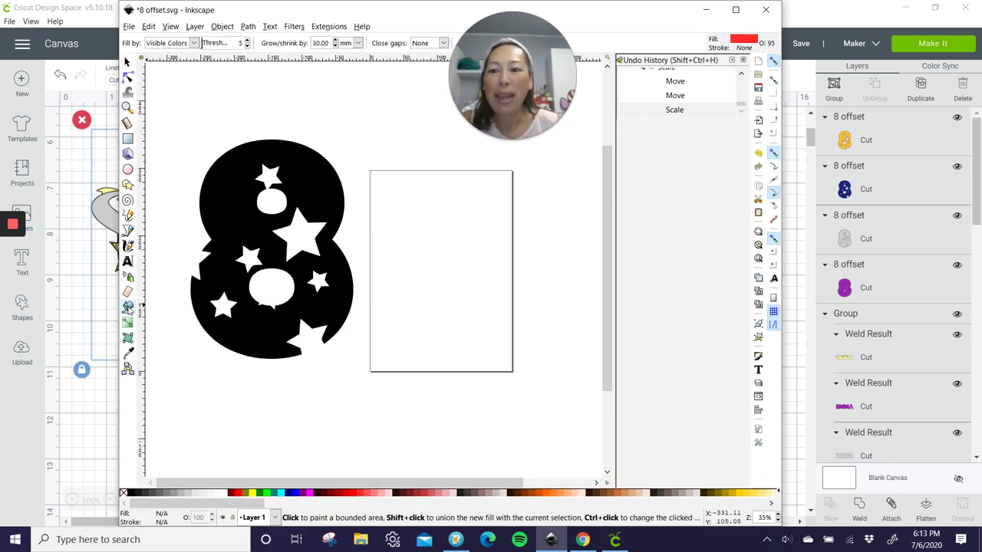
click(256, 493)
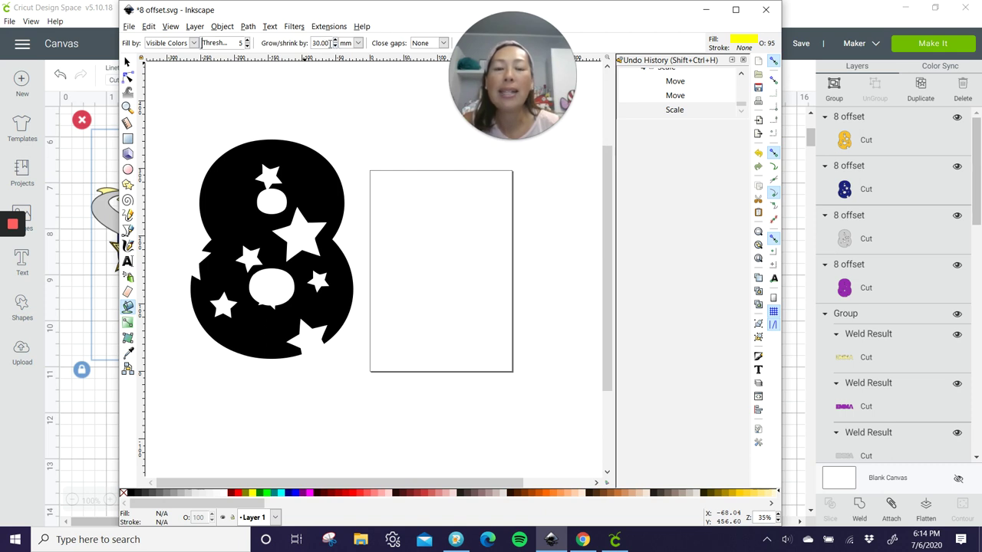
drag(331, 43, 314, 43)
text(1)
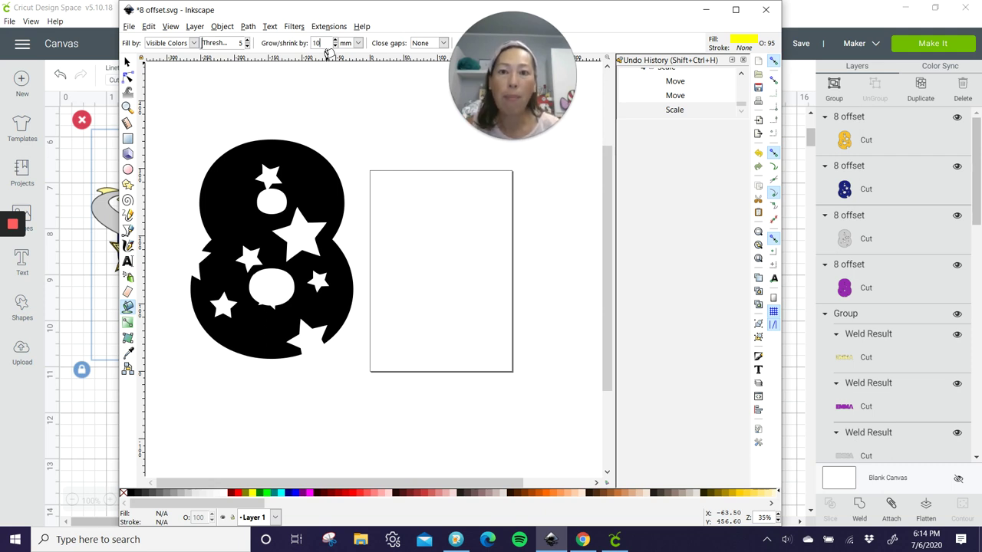
click(313, 170)
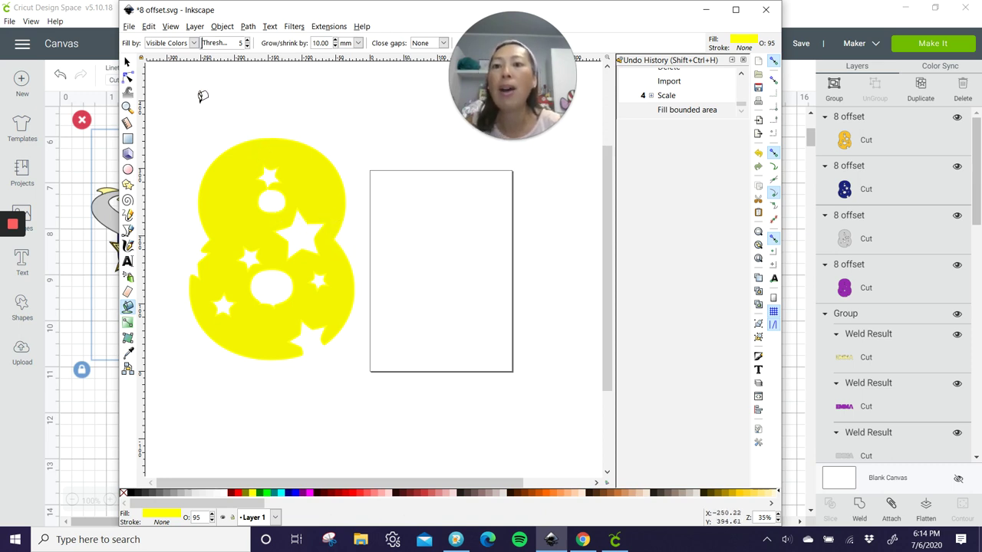
click(127, 62)
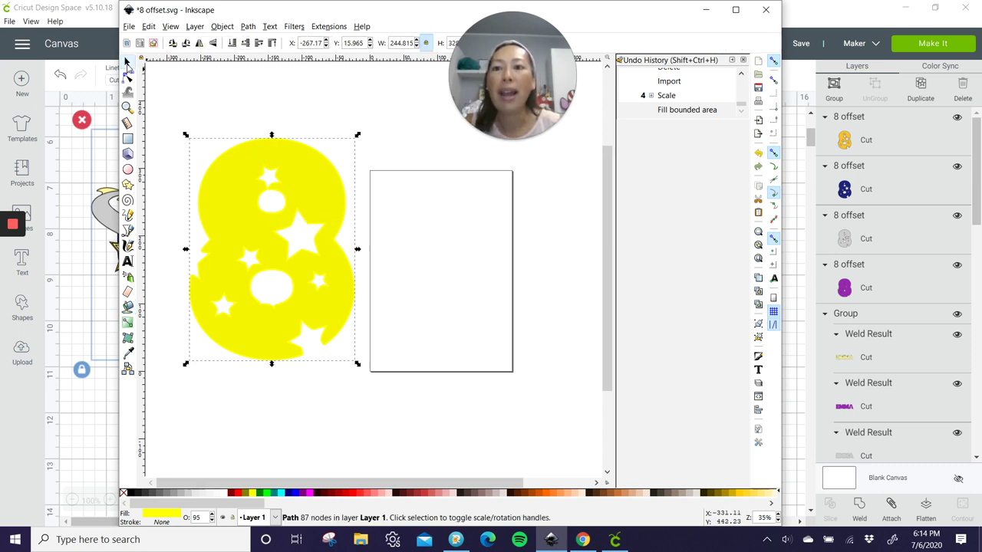
click(203, 105)
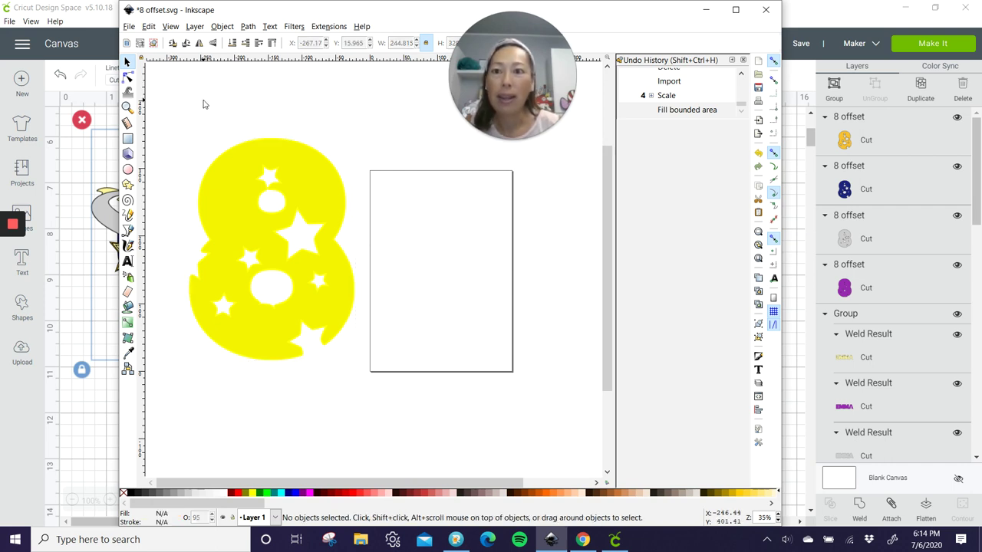
Bucket-fill the yellow 8 in green with grow/shrink set to 20 mm
click(128, 308)
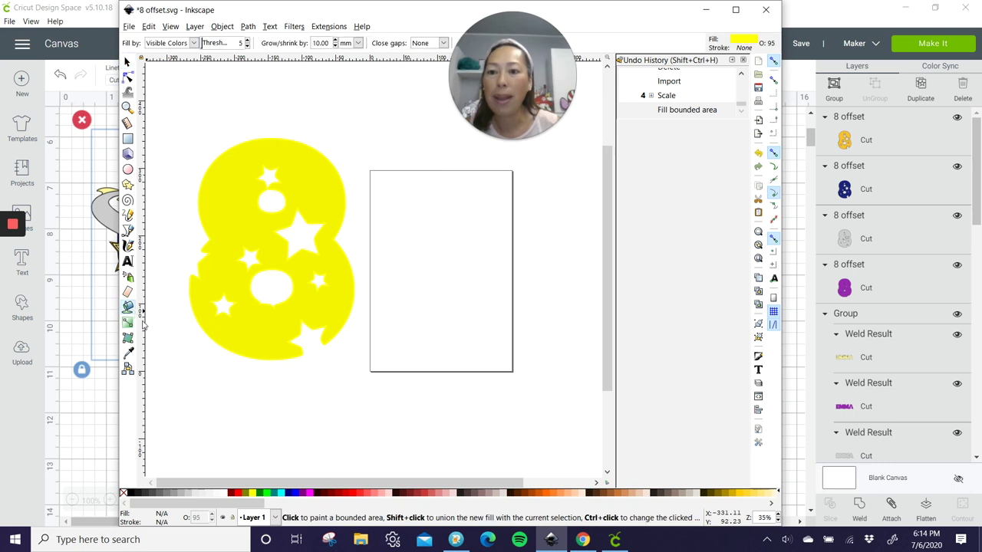
click(266, 495)
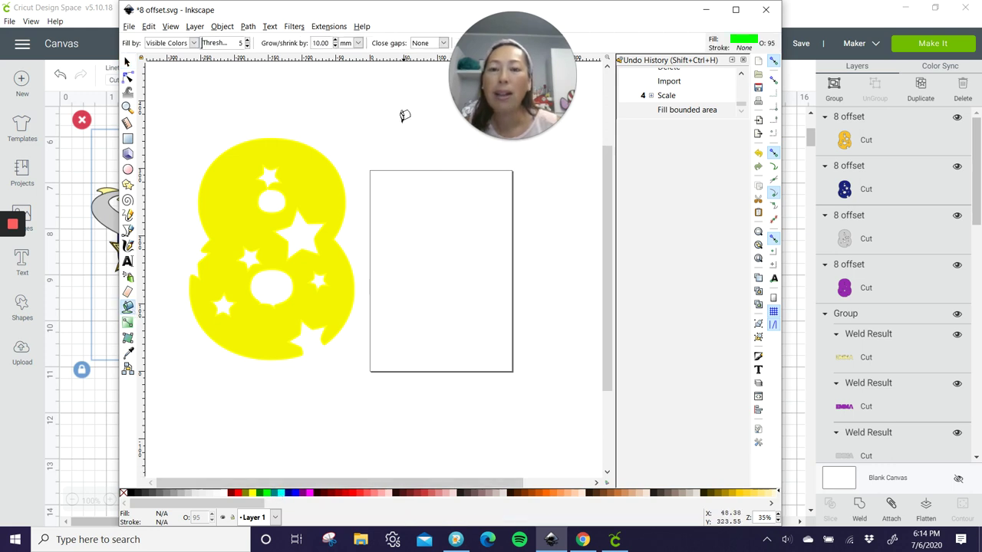
double_click(322, 43)
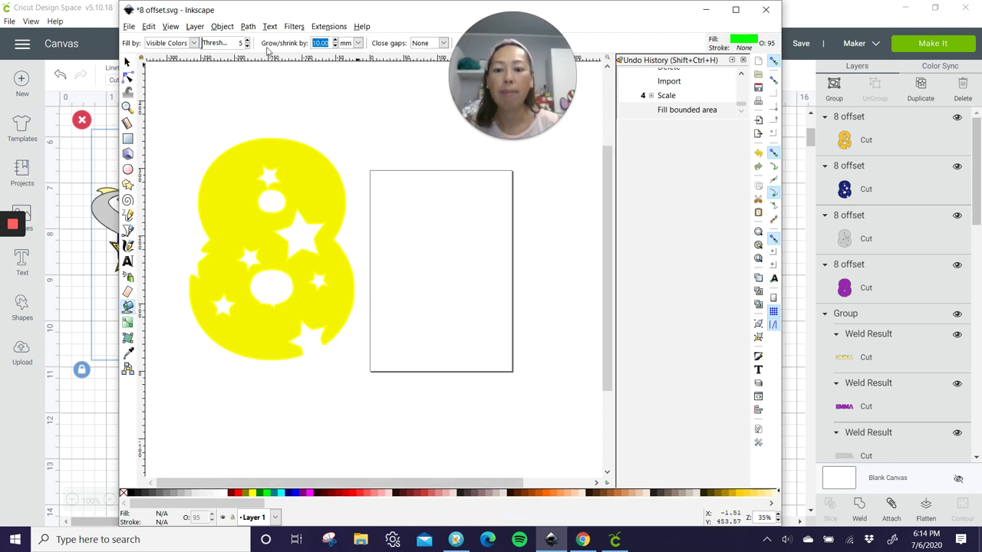
text(2)
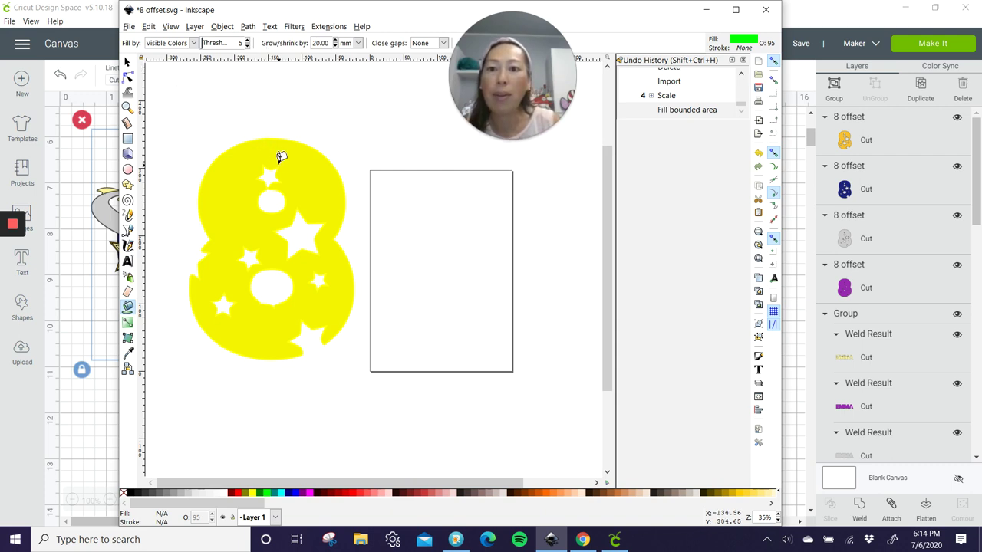
click(308, 161)
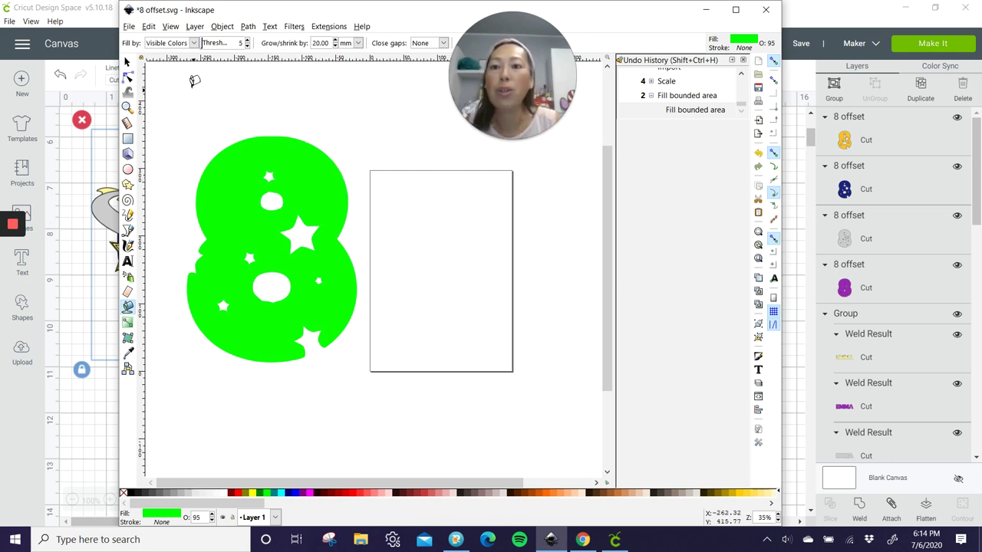
Deselect the green 8, bucket-fill it in cyan with grow/shrink set to 30 mm, and deselect the resulting shape
click(128, 63)
click(227, 101)
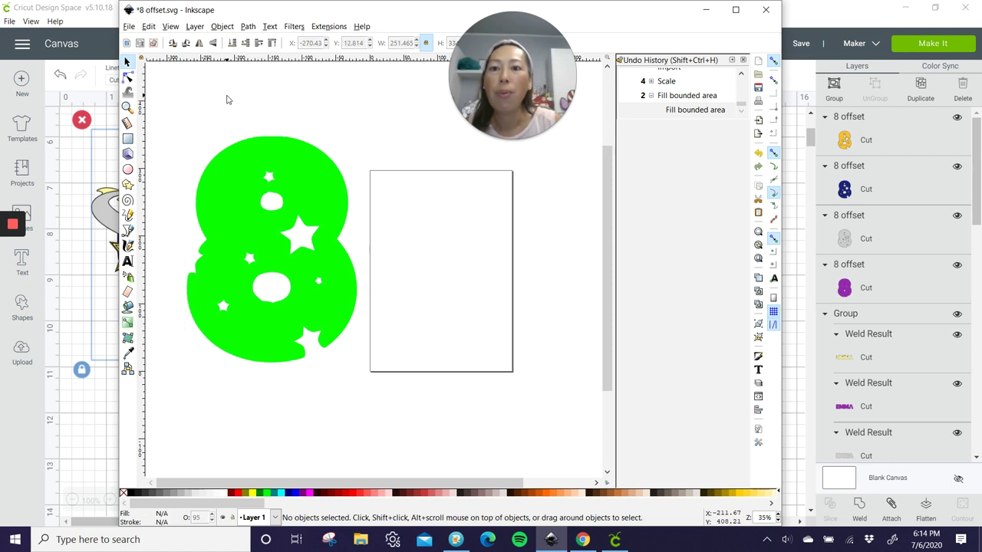
click(128, 307)
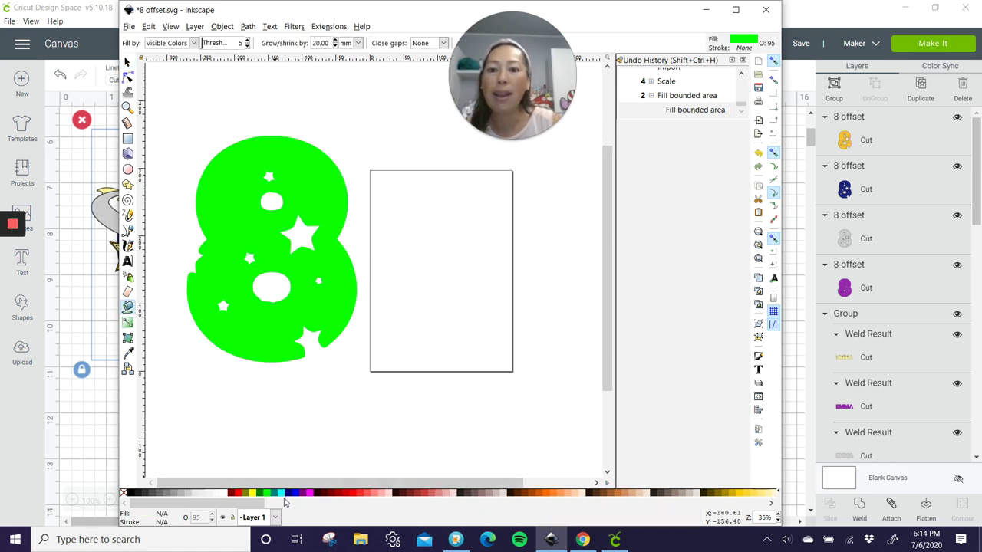
click(285, 495)
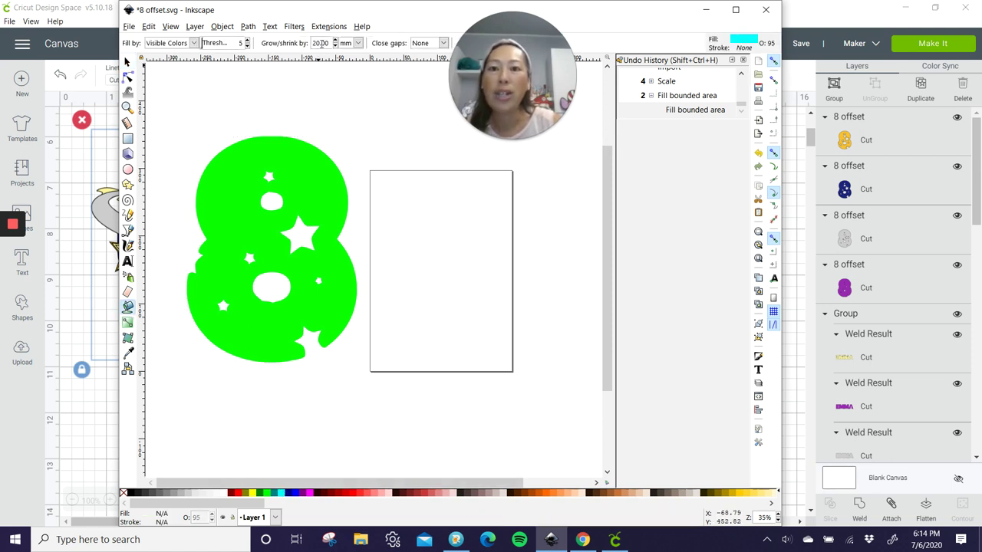
double_click(329, 43)
text(3)
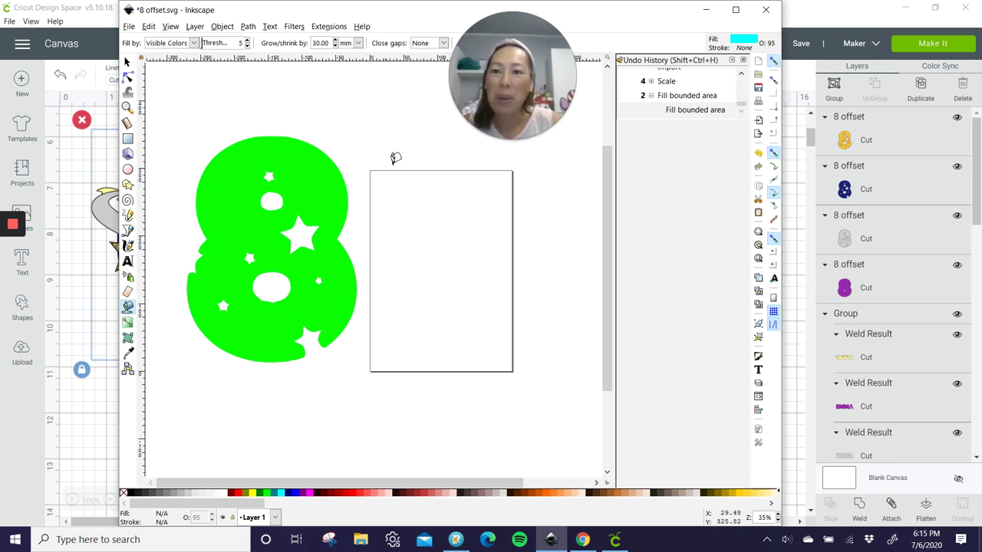
click(321, 170)
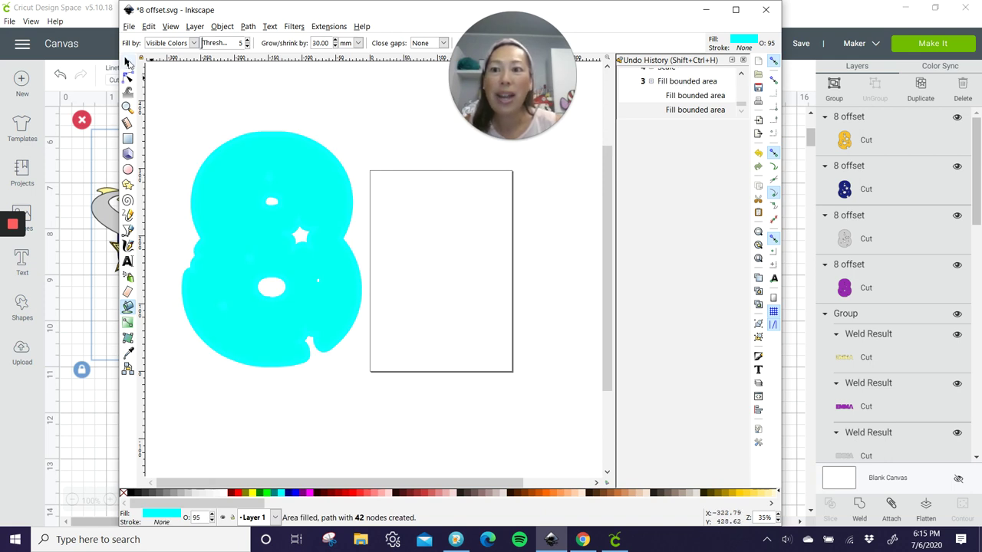
click(127, 61)
click(173, 93)
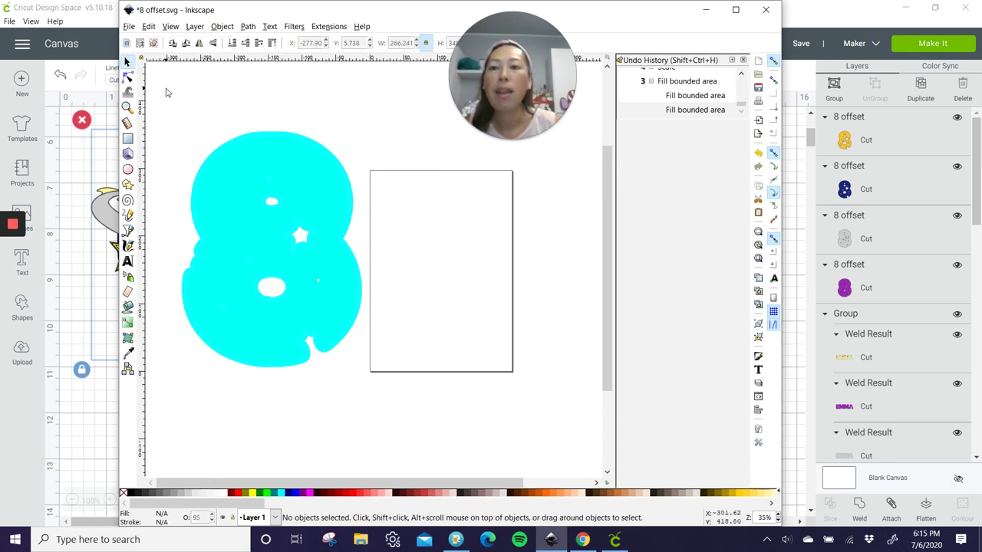
Select all the stacked 8 shapes together and try to convert them with Object to Path
drag(172, 100, 381, 403)
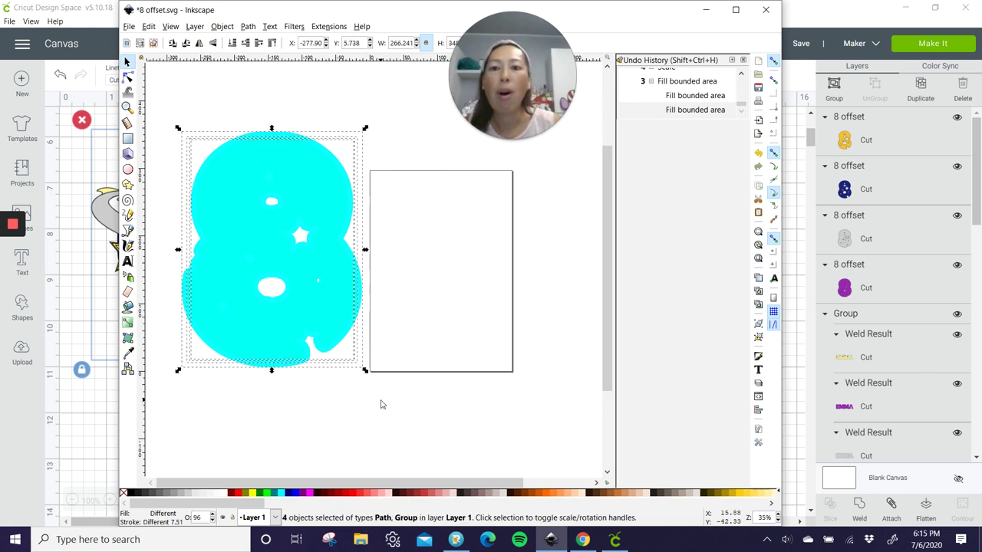
click(248, 27)
click(261, 36)
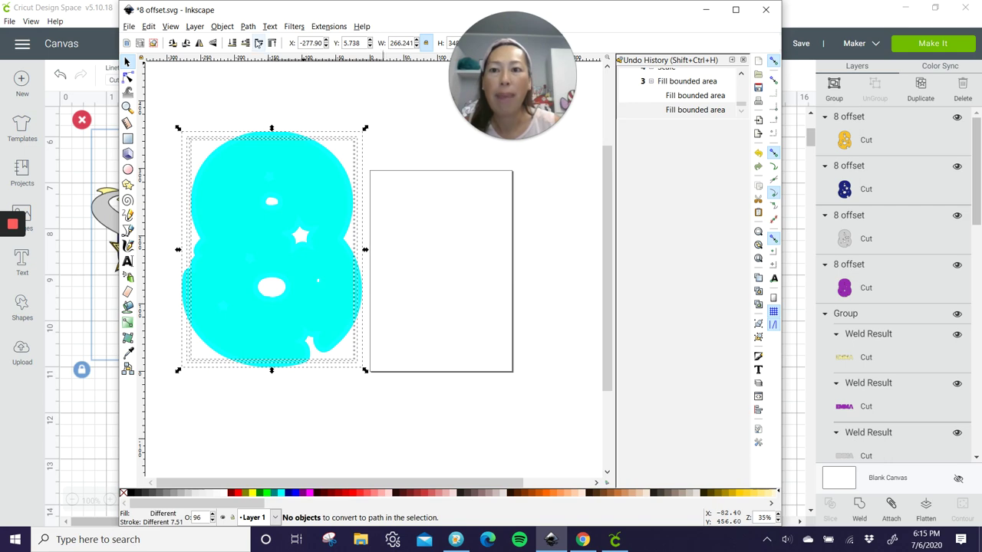
click(129, 27)
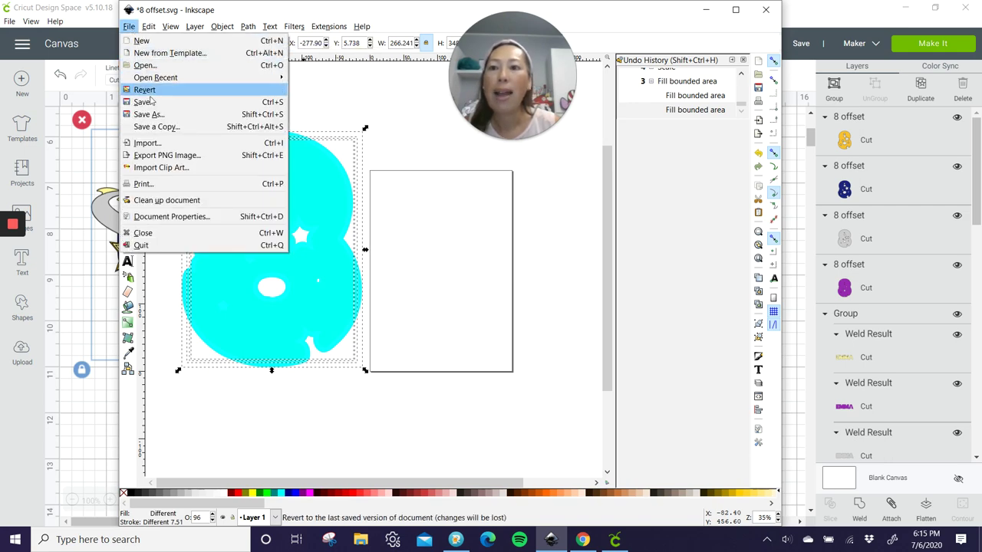
click(156, 115)
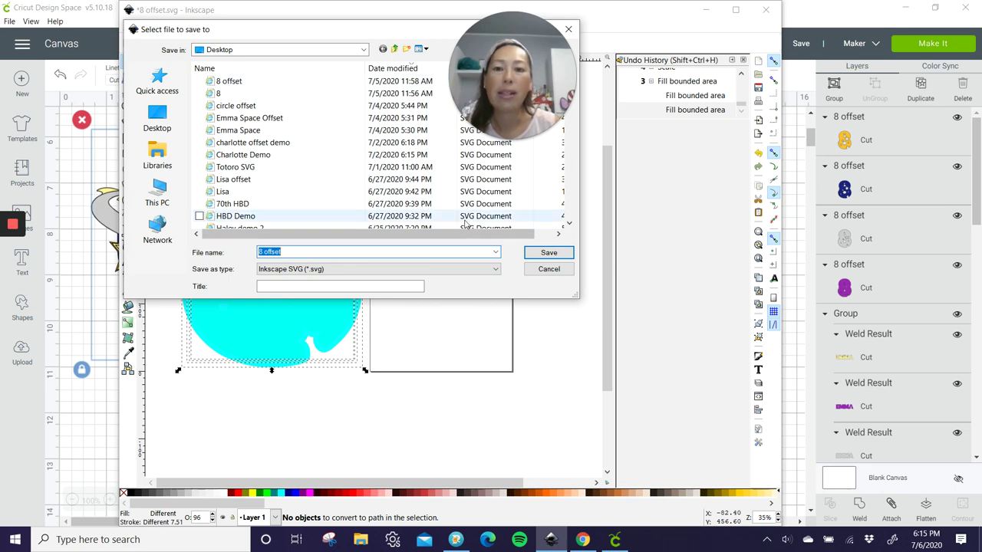
click(562, 270)
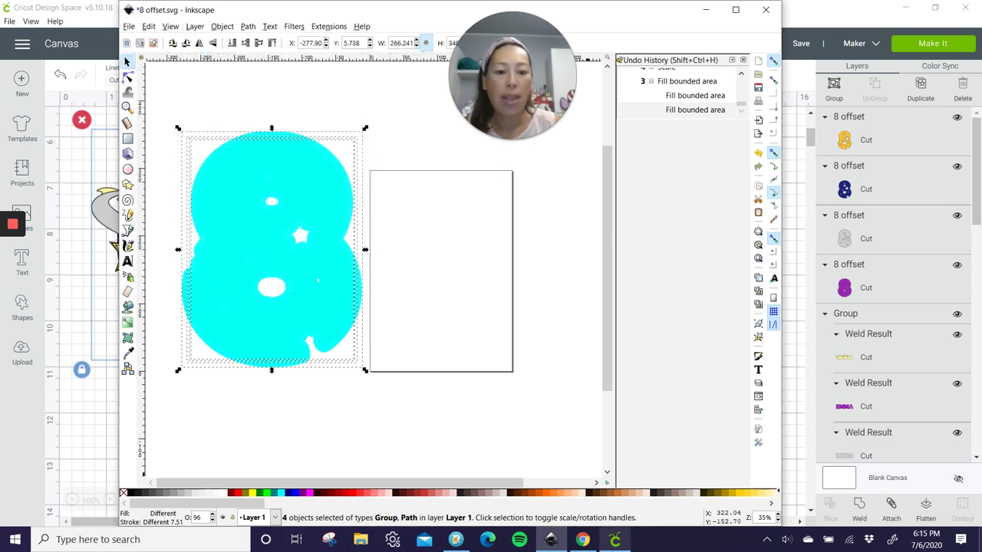
Switch to Cricut Design Space, upload the 8 offset file from the Desktop, and save it under the image name 8 offset
click(615, 540)
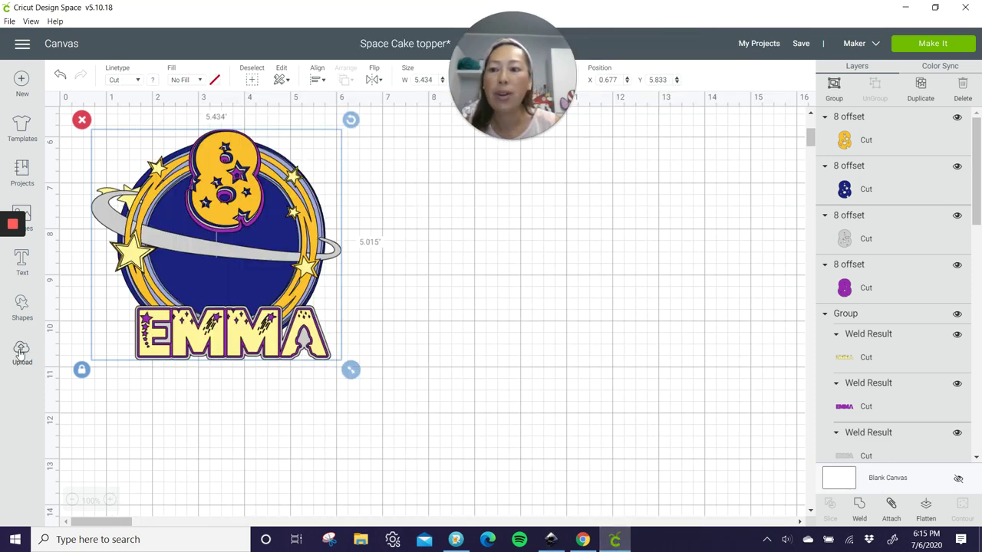
click(22, 355)
click(281, 262)
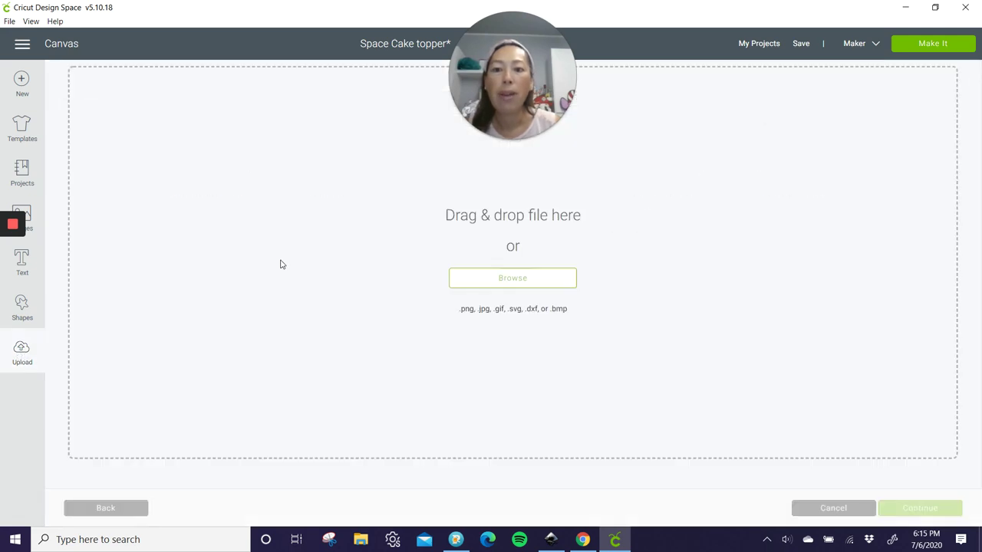
click(550, 283)
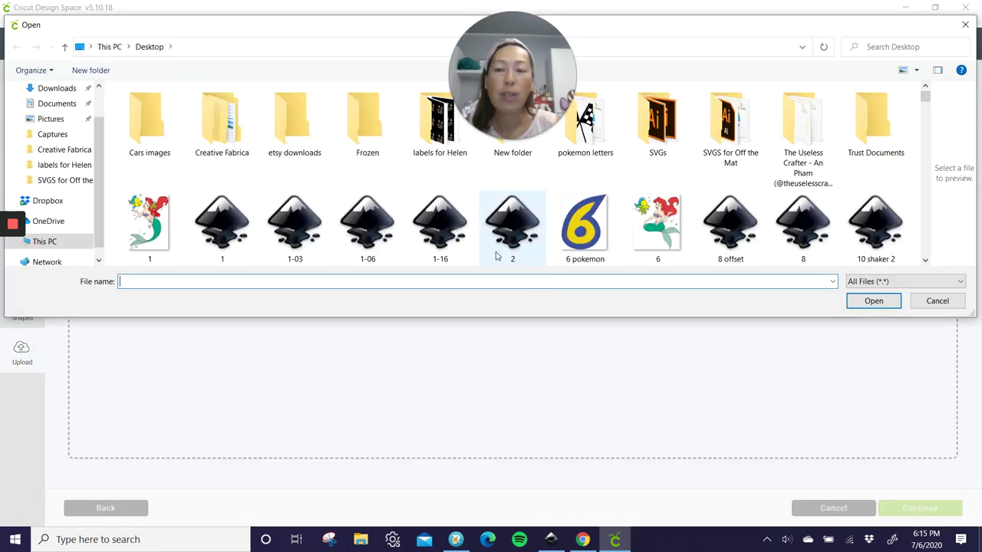
scroll(341, 211, down, 2)
scroll(342, 211, down, 1)
scroll(804, 191, up, 1)
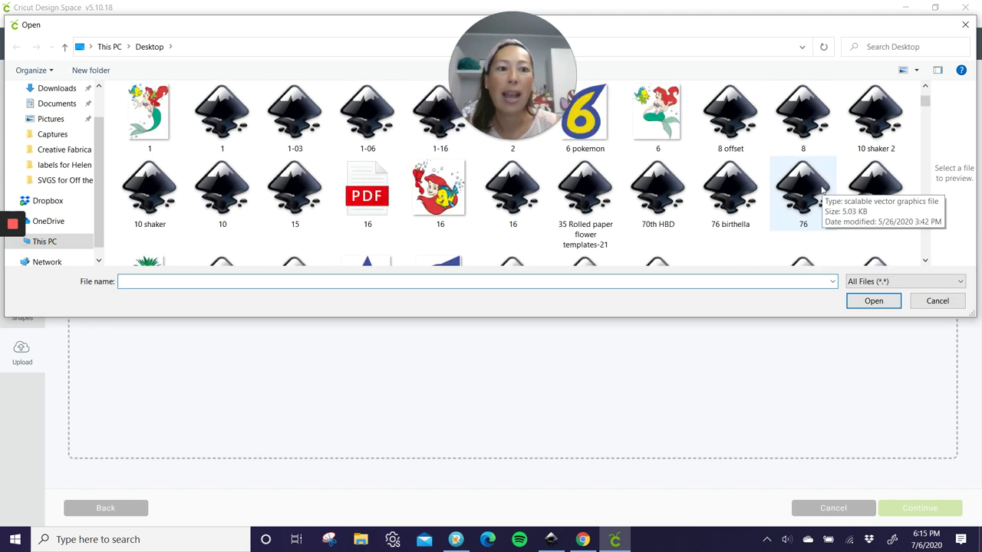
click(738, 129)
click(893, 297)
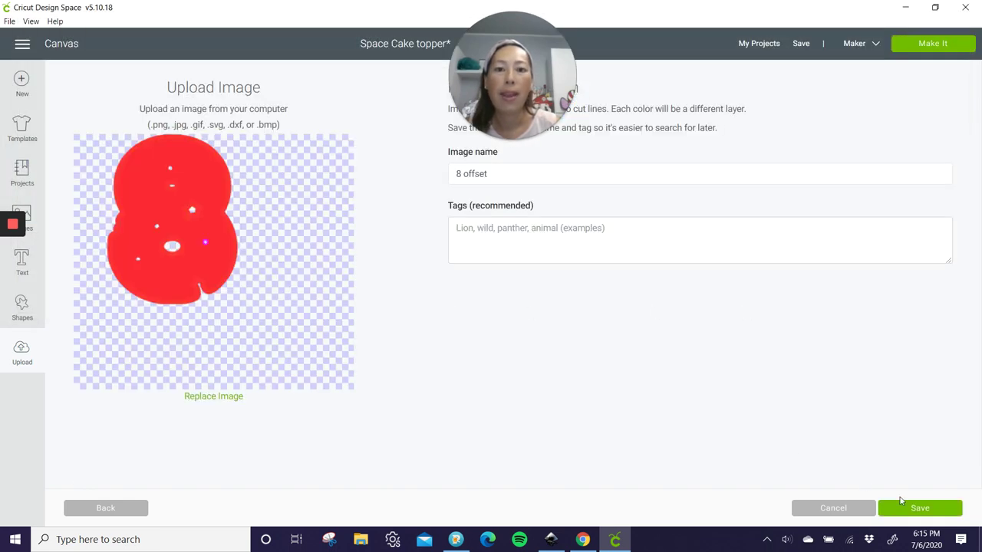
click(938, 509)
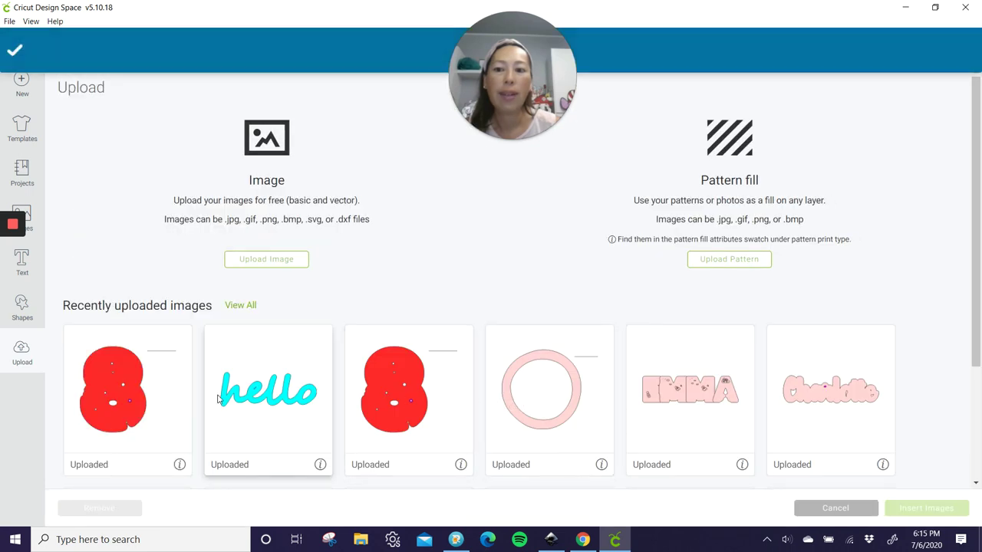
Insert the newly uploaded 8 image, move it to the empty canvas beside the topper, and delete its stray line layer
click(130, 397)
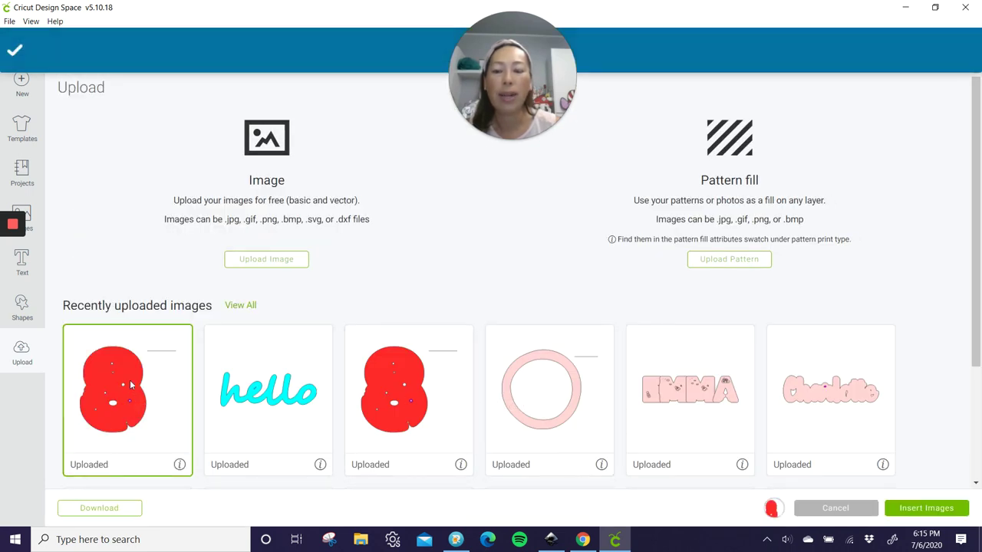
click(913, 511)
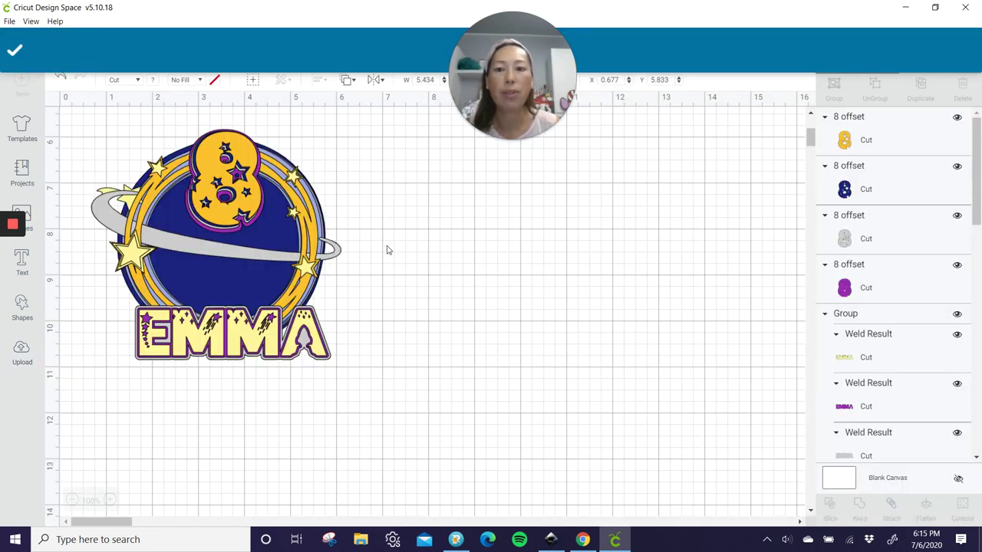
drag(103, 246, 564, 305)
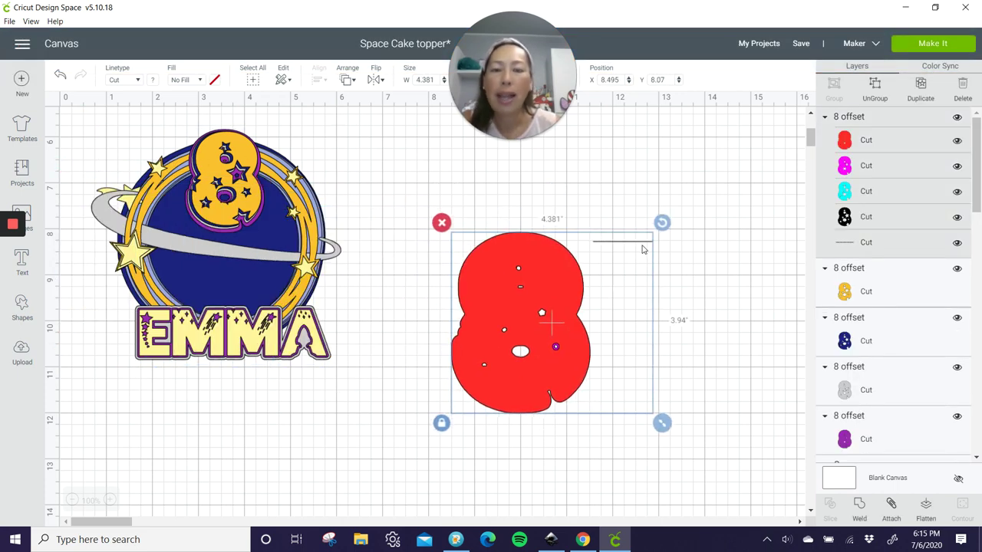
click(907, 251)
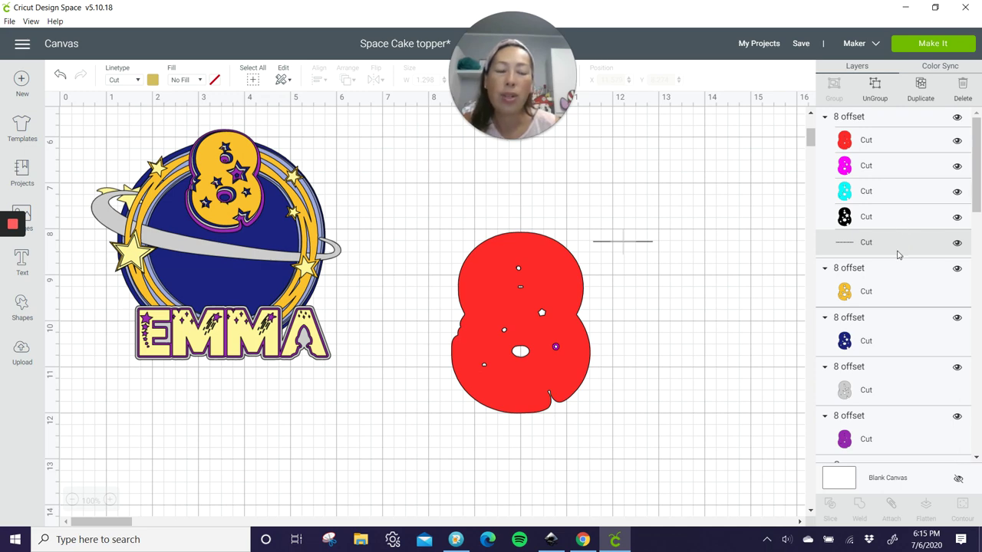
key(Delete)
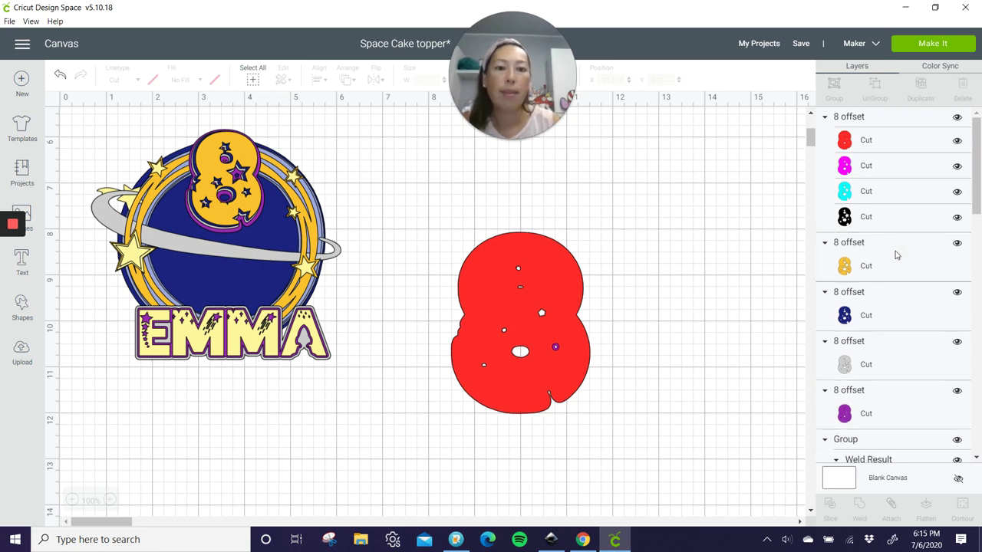
Ungroup the red 8 image and spread the red and magenta layers to either side of the cyan one
click(558, 324)
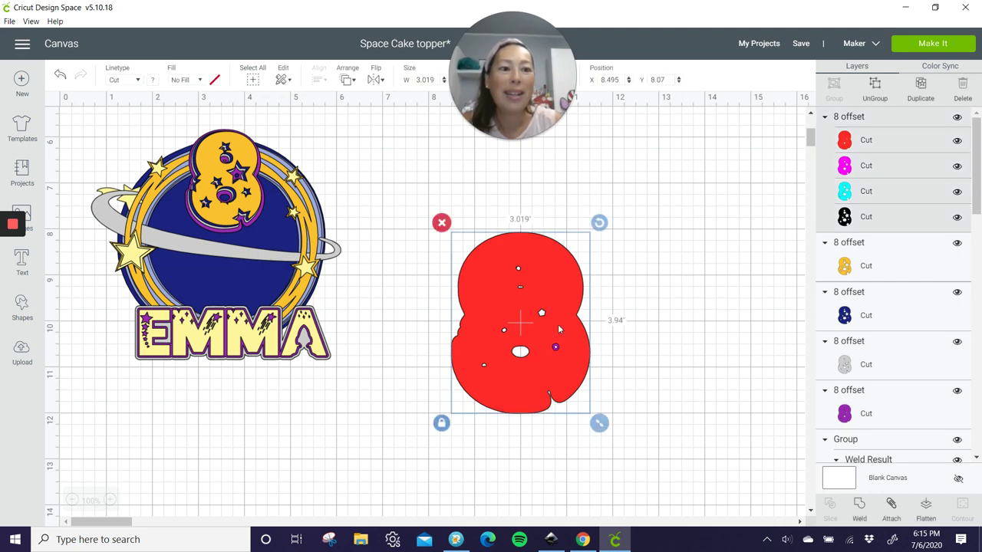
drag(562, 288, 732, 279)
click(631, 303)
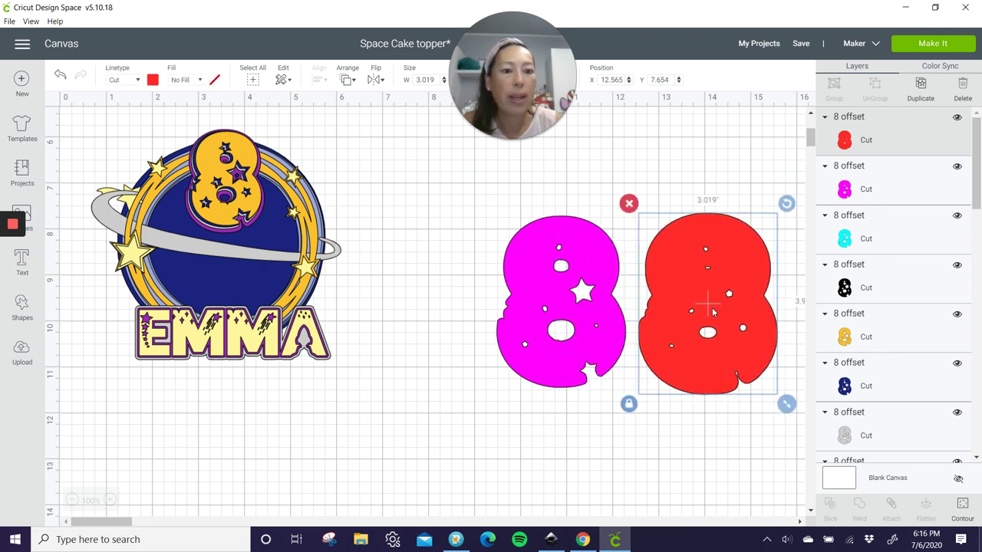
drag(598, 305, 482, 307)
mouse_move(756, 302)
mouse_down()
mouse_move(743, 301)
mouse_move(742, 313)
mouse_up()
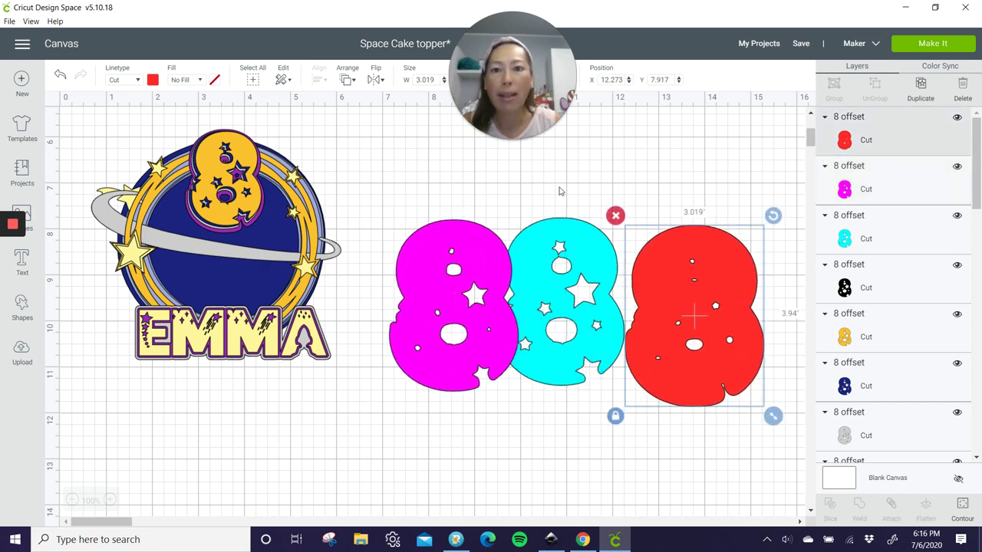
Bring the magenta 8 to the front and stack it on top of the red 8
click(495, 261)
click(347, 81)
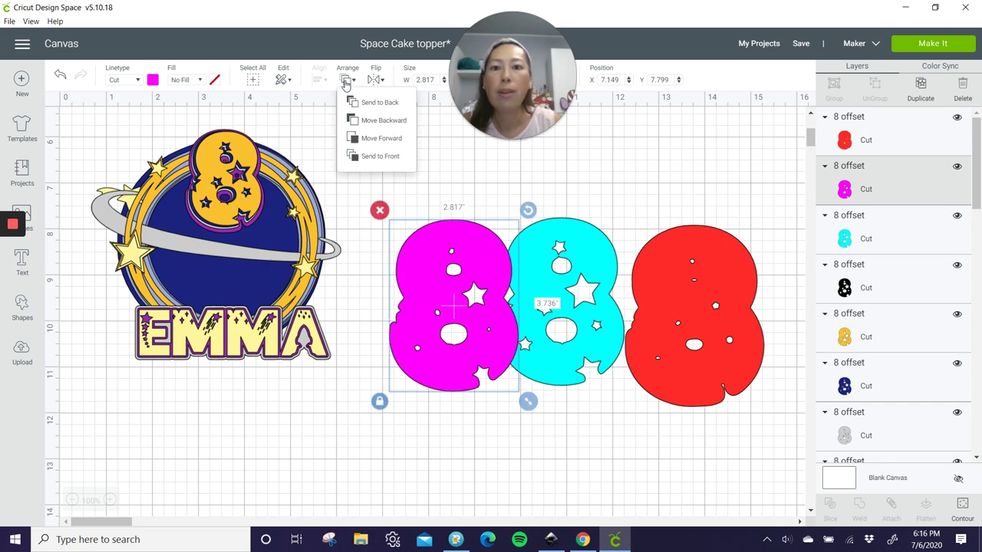
click(367, 156)
drag(431, 296, 674, 307)
Bring the cyan 8 to the front and stack it on top of the magenta 8
click(530, 232)
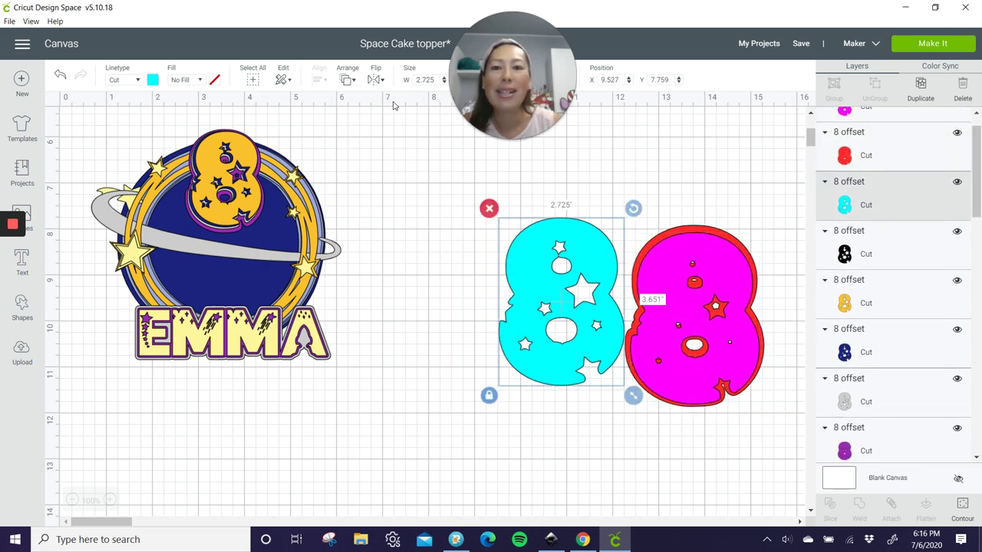
click(347, 82)
click(373, 158)
drag(594, 275, 712, 289)
Bring the black 8 to the front, stack it on top of the cyan 8, and deselect it
click(546, 248)
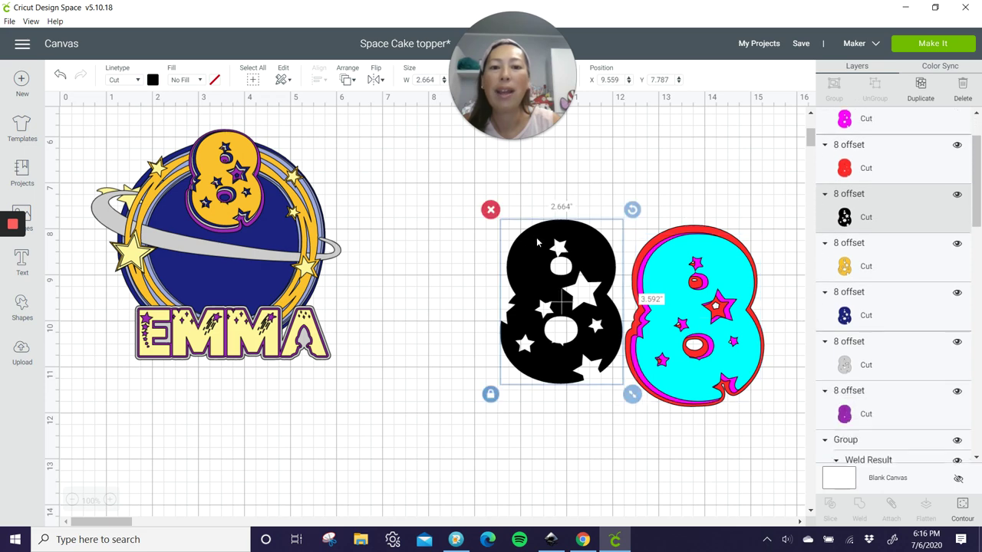
drag(546, 248, 493, 252)
click(348, 80)
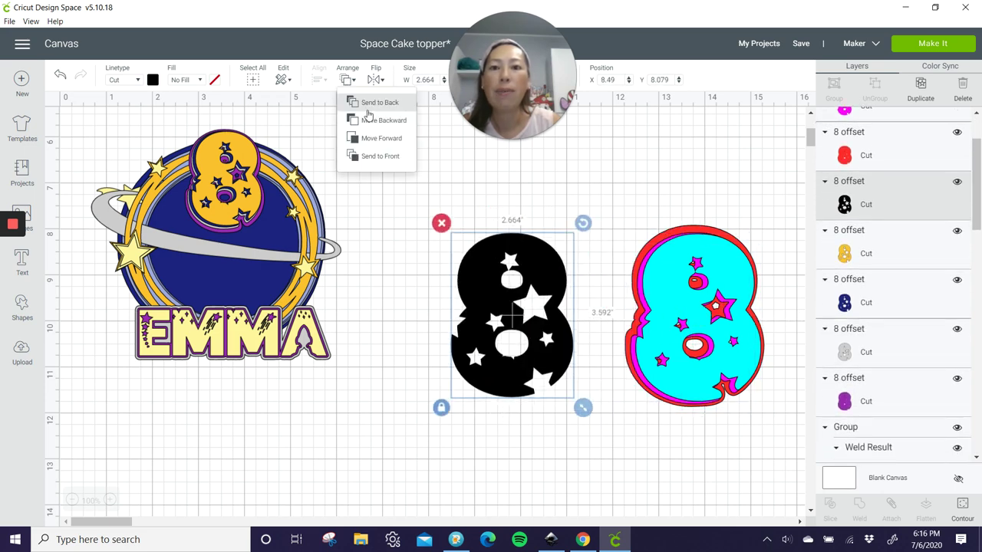
click(378, 156)
drag(520, 295, 709, 295)
click(576, 226)
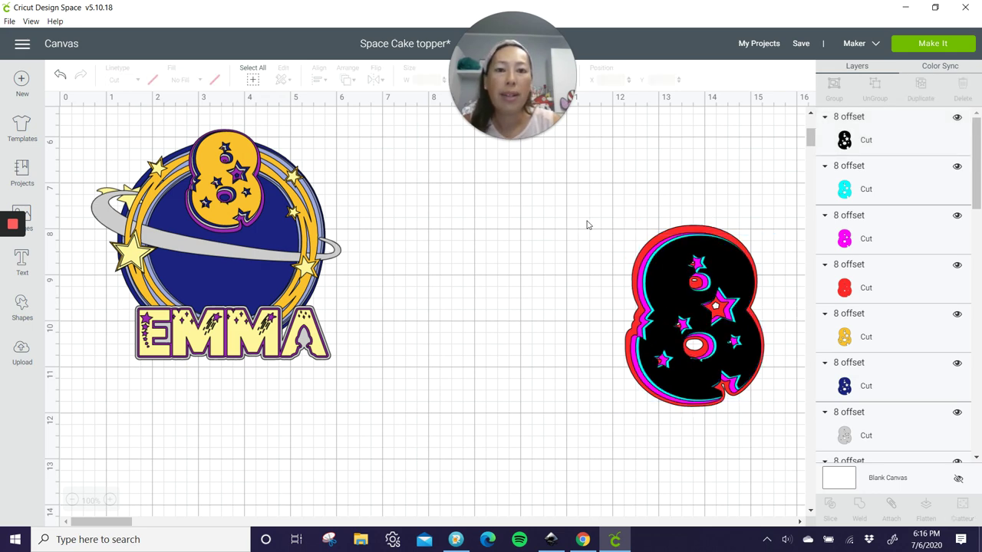
Select the four stacked 8 layers and align them with Center
drag(584, 213, 770, 439)
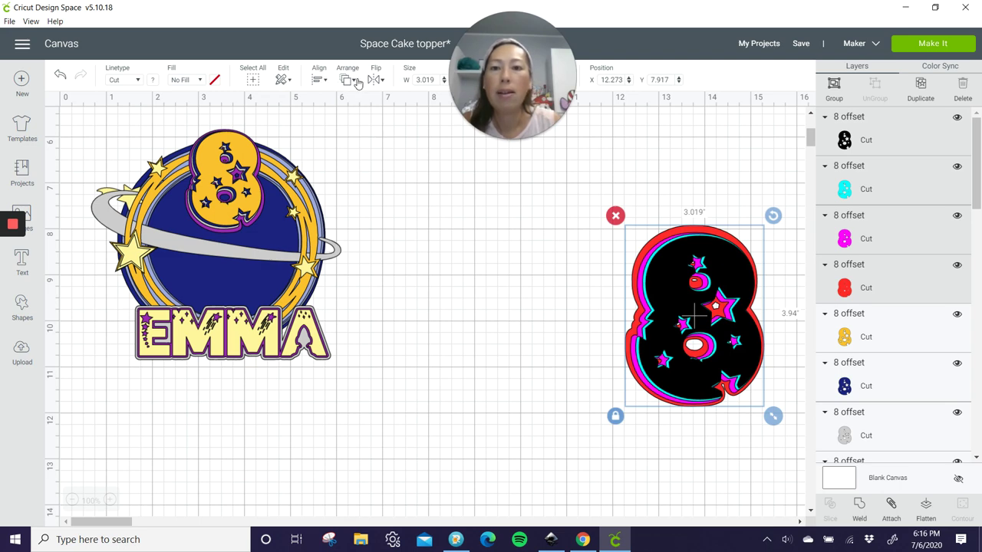
click(319, 80)
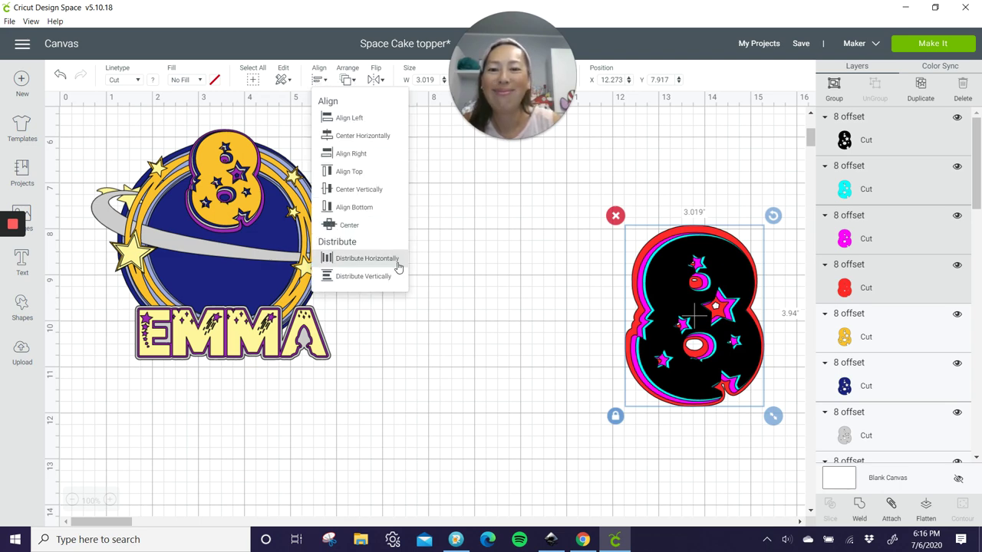
click(372, 228)
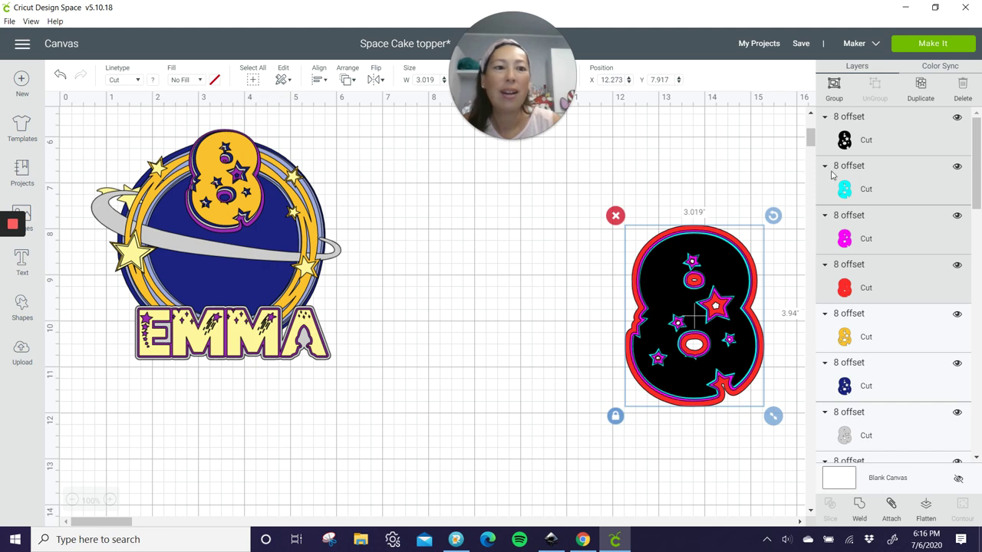
Group the four aligned 8 layers and move the group next to the topper, at about X 7.23, Y 6.81
click(834, 88)
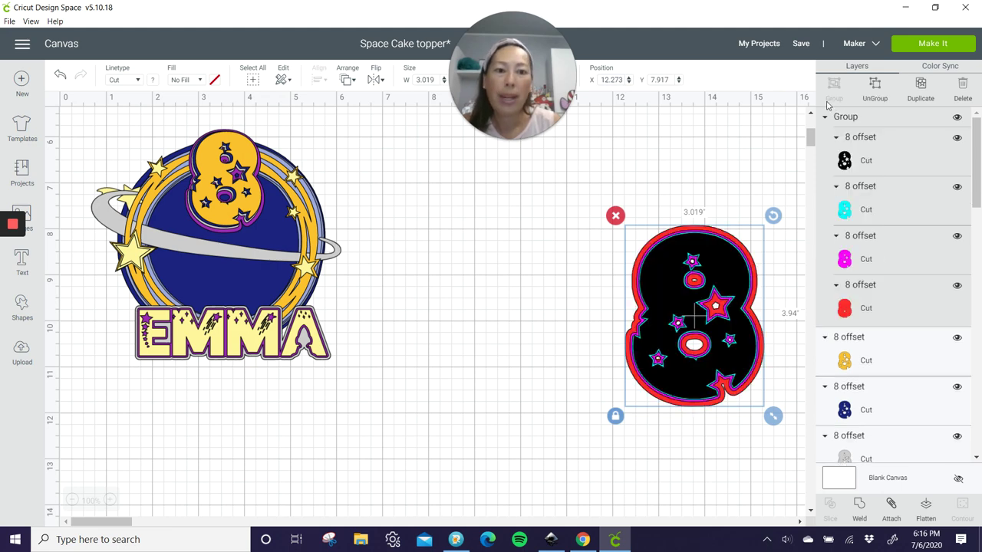
drag(694, 284, 461, 234)
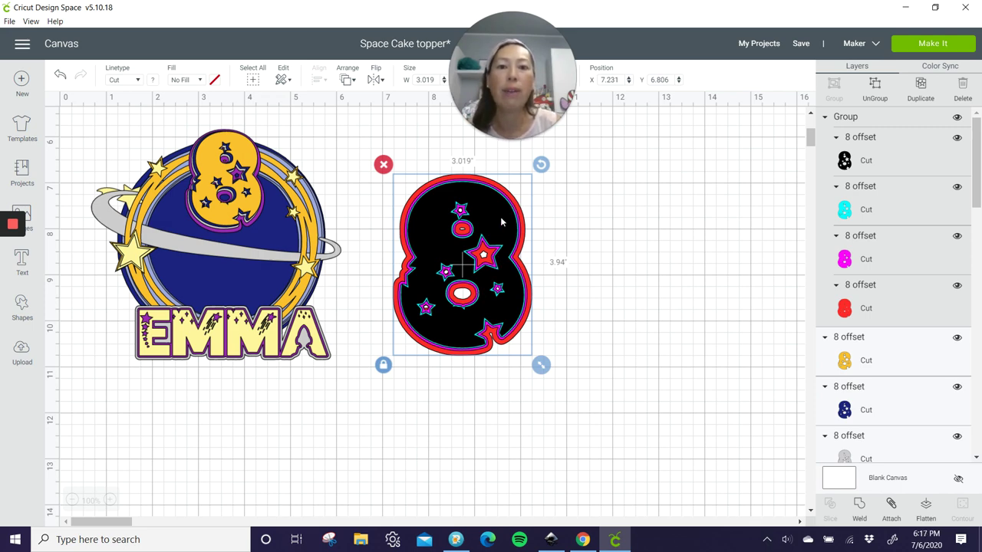
Recolour the black 8 layer golden yellow and the cyan 8 layer navy blue, matching the finished topper
click(944, 155)
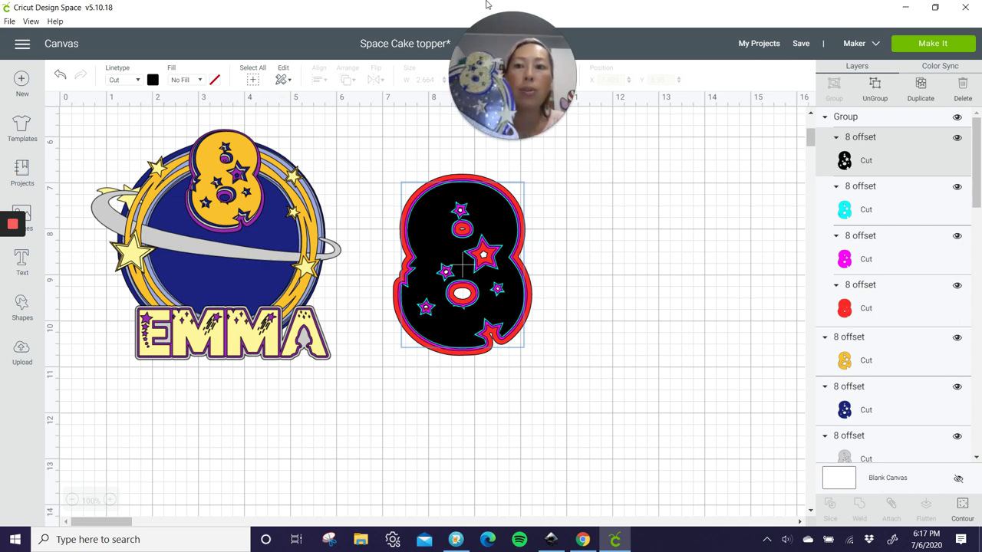
click(154, 79)
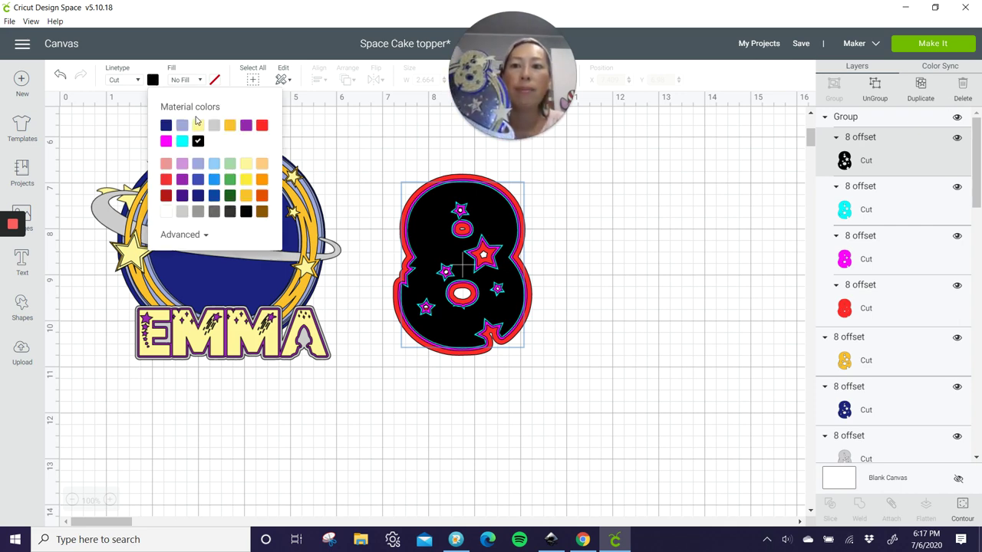
click(232, 127)
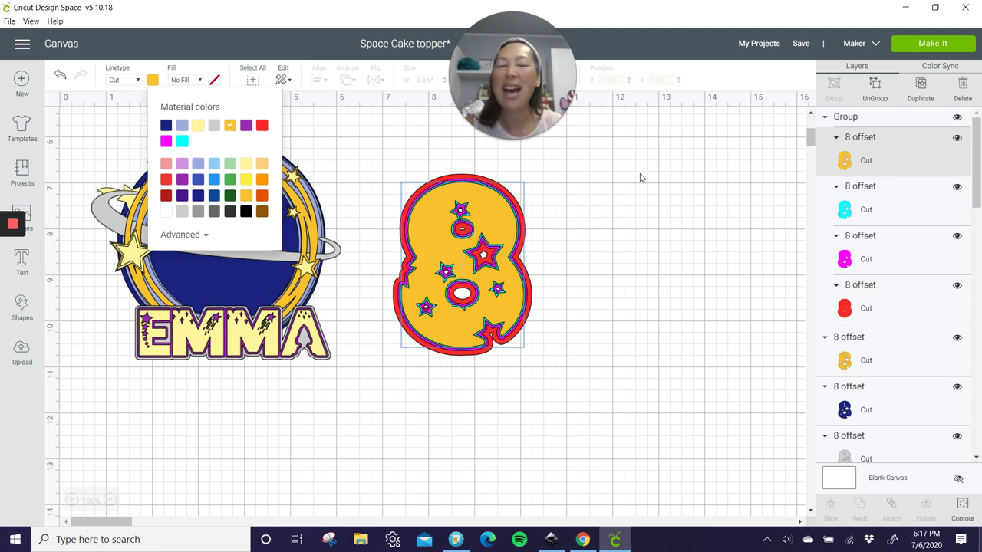
click(890, 214)
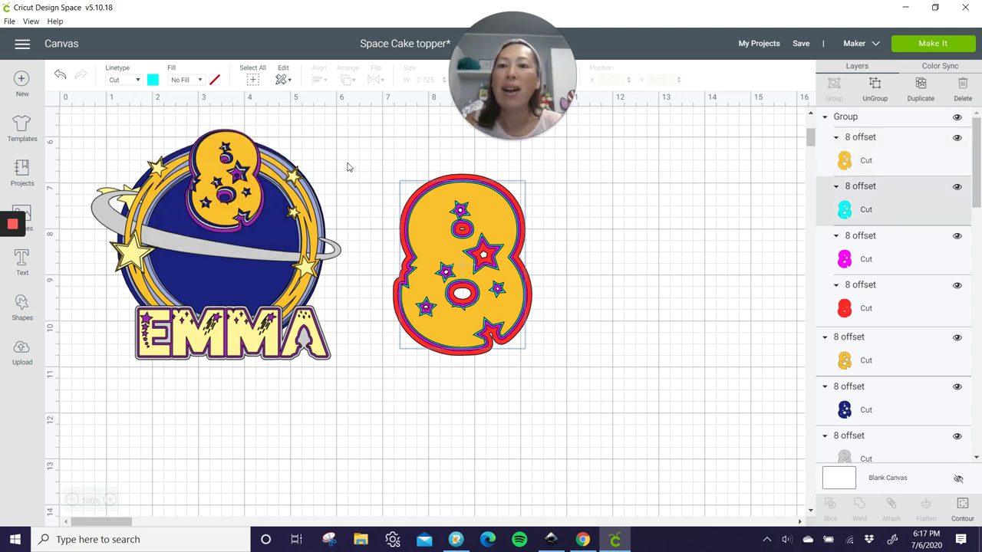
click(153, 80)
click(167, 126)
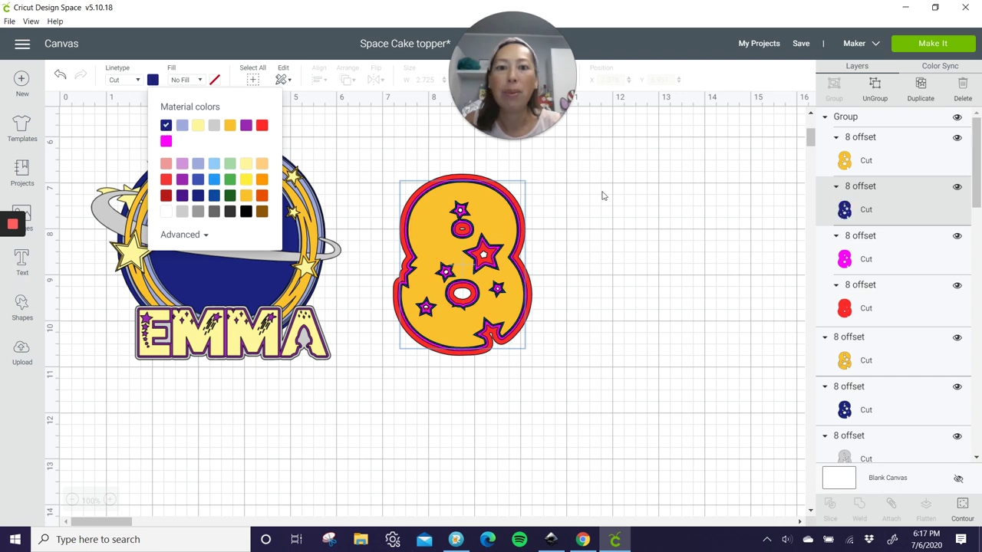
Recolour the magenta 8 layer light grey and the red 8 layer periwinkle blue, and deselect the group
click(924, 266)
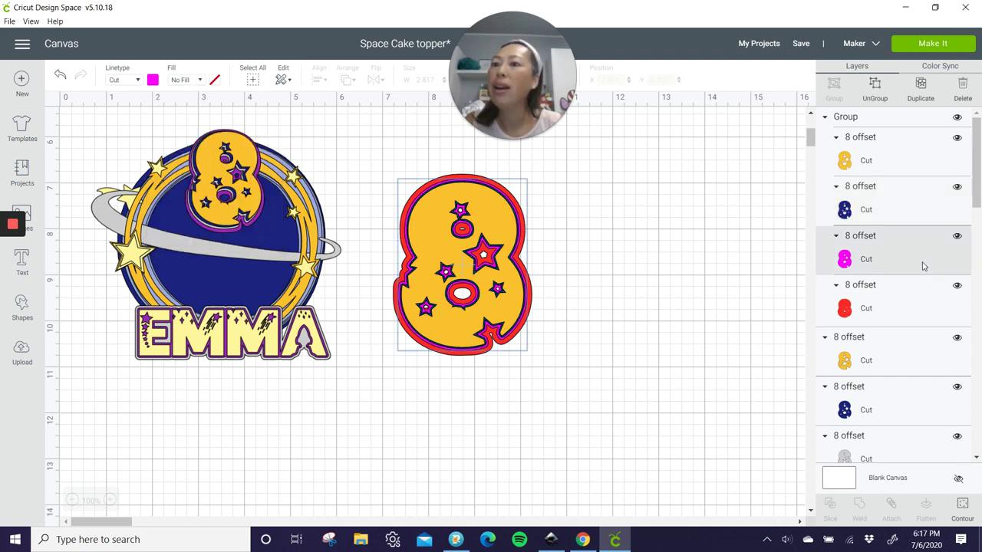
click(153, 81)
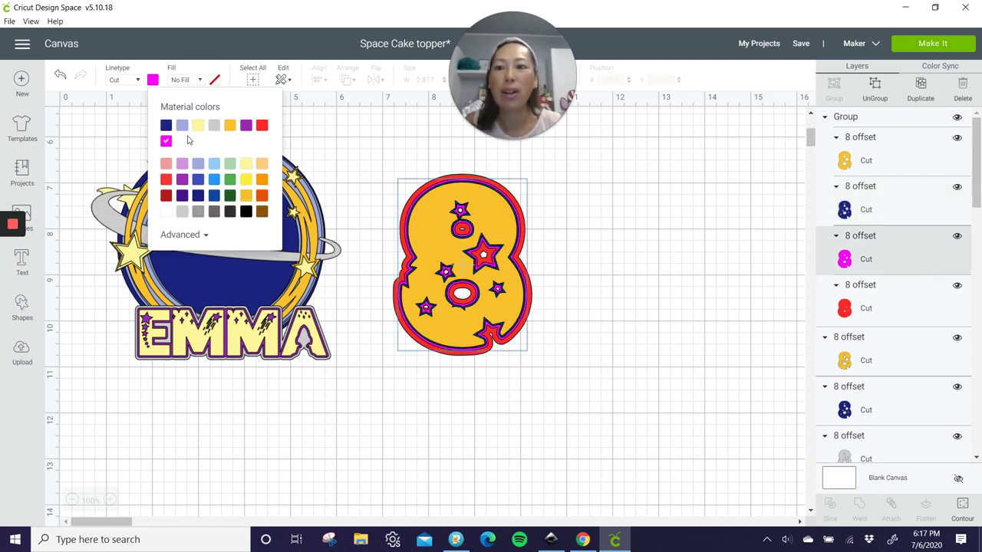
click(214, 127)
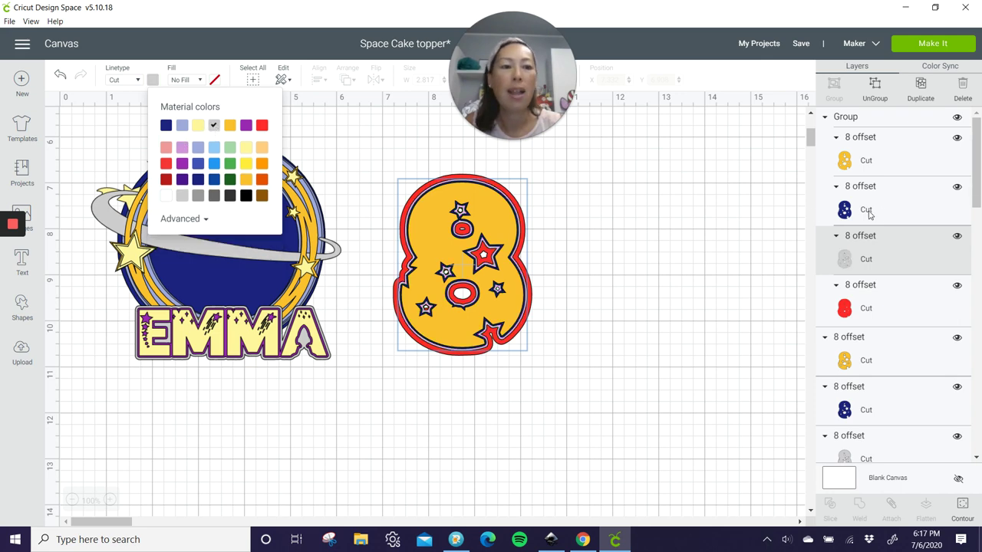
click(871, 303)
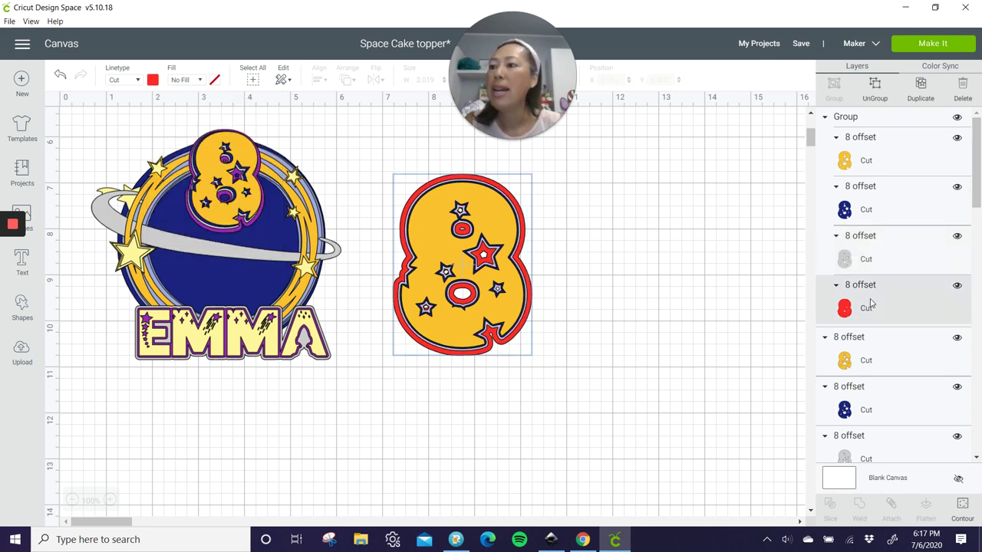
click(152, 80)
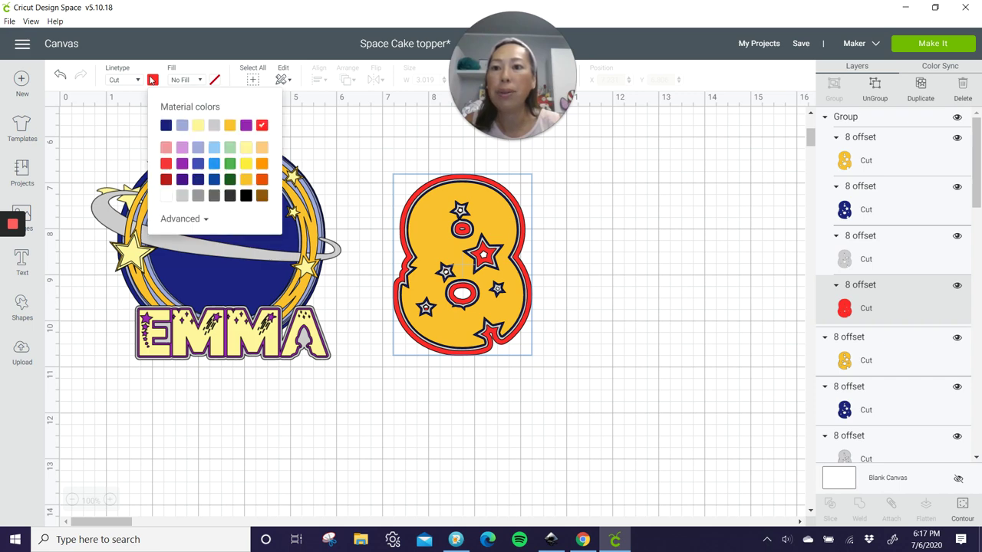
click(182, 126)
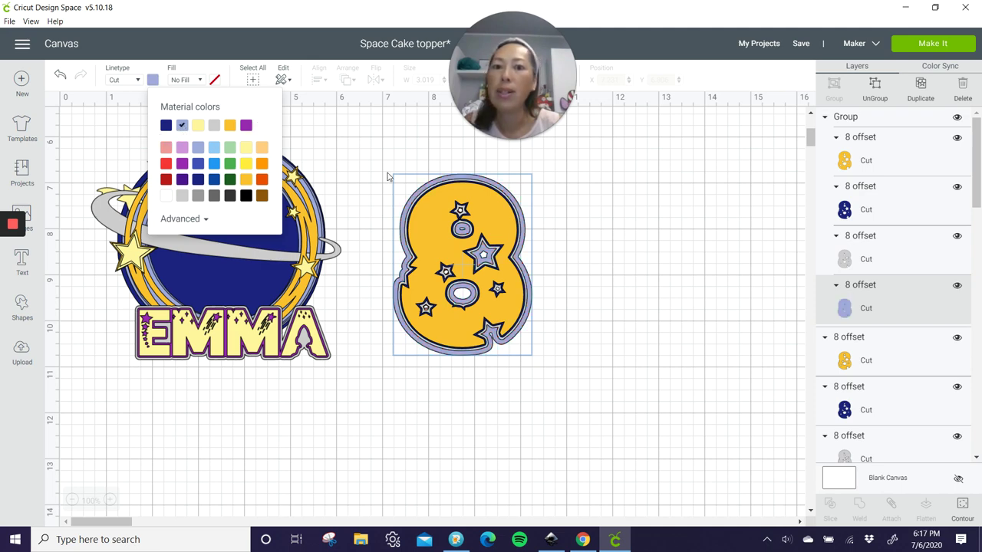
click(685, 238)
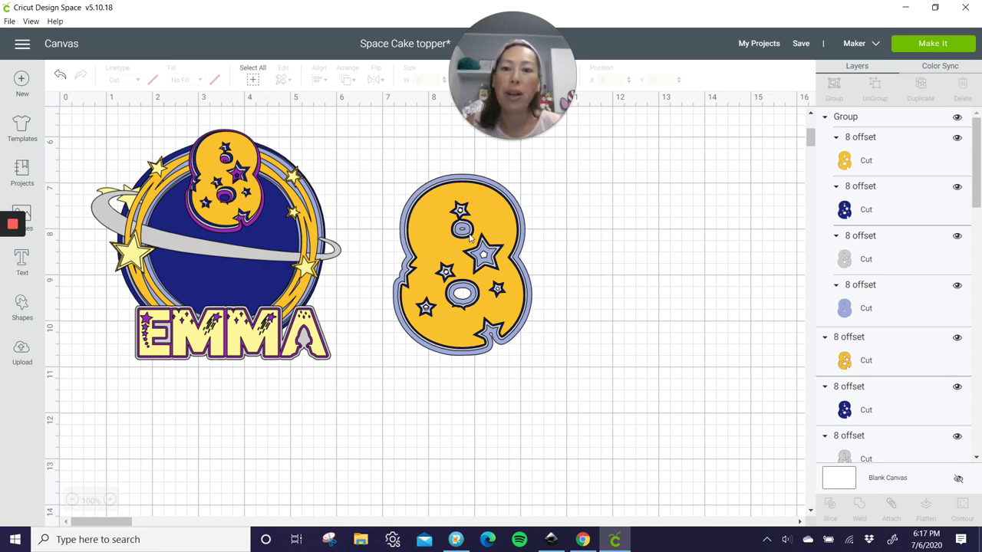
Insert the recently uploaded pink circle image and move it beyond the 8, to about X 10.8, Y 8.36
click(27, 357)
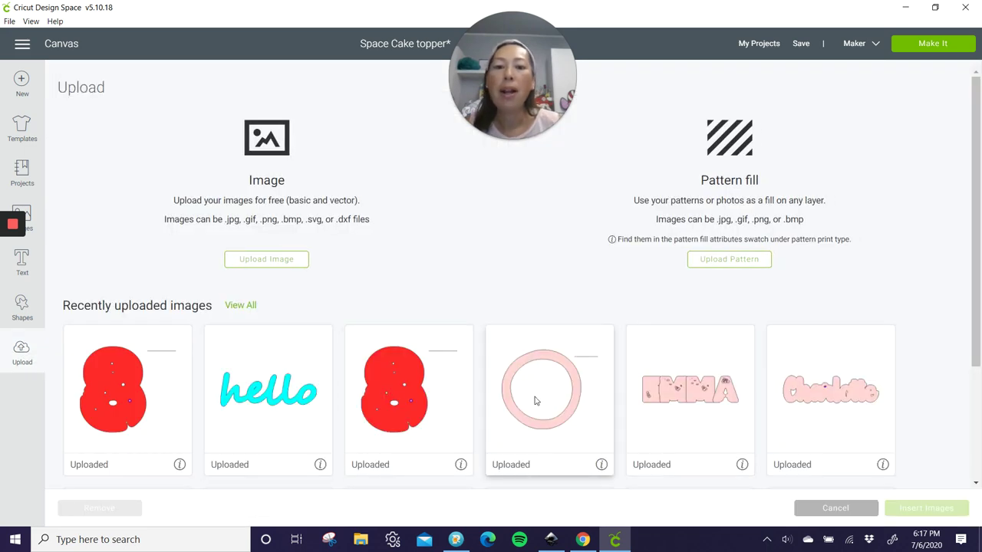
click(540, 399)
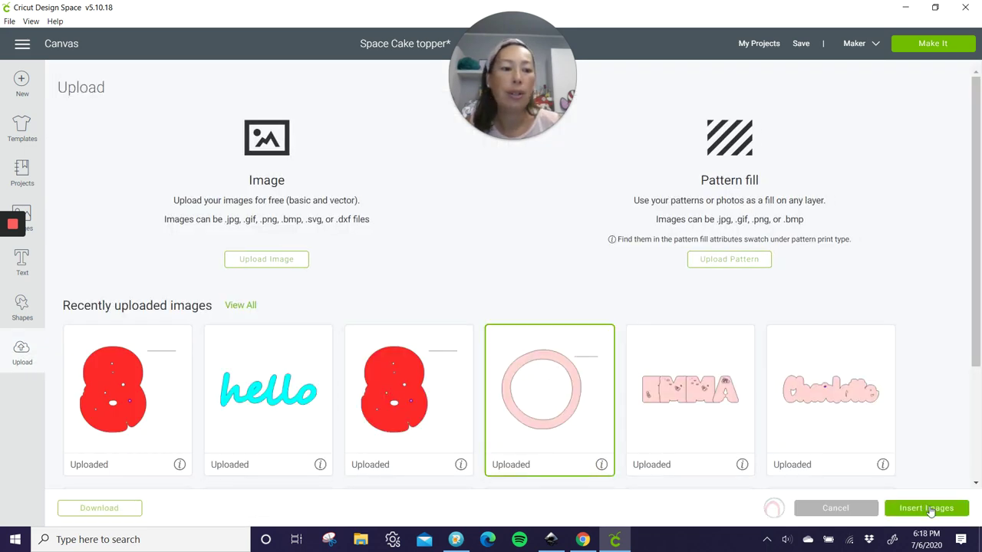
click(931, 508)
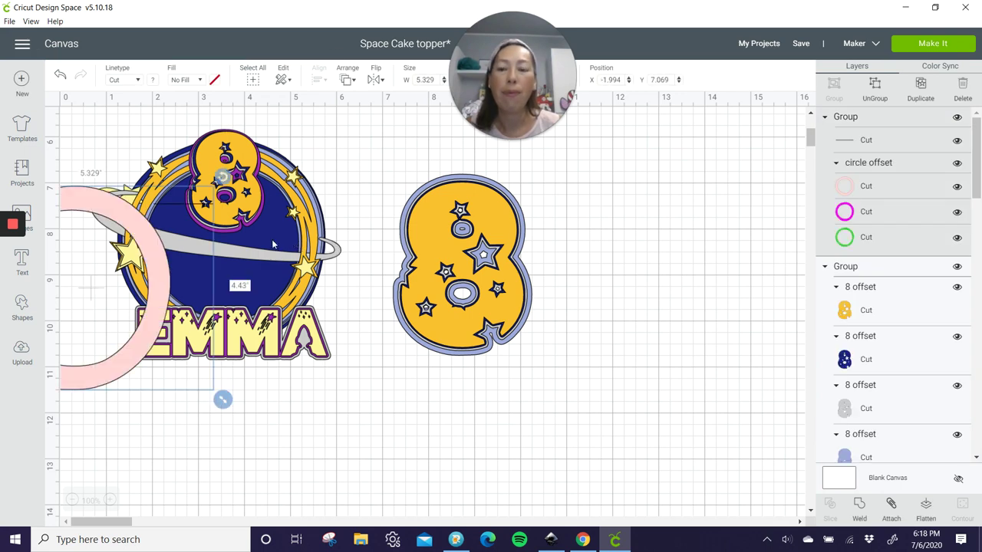
drag(140, 230, 730, 286)
Ungroup the inserted circle image and its circle layers, and spread the pink, magenta and green circles apart
click(875, 86)
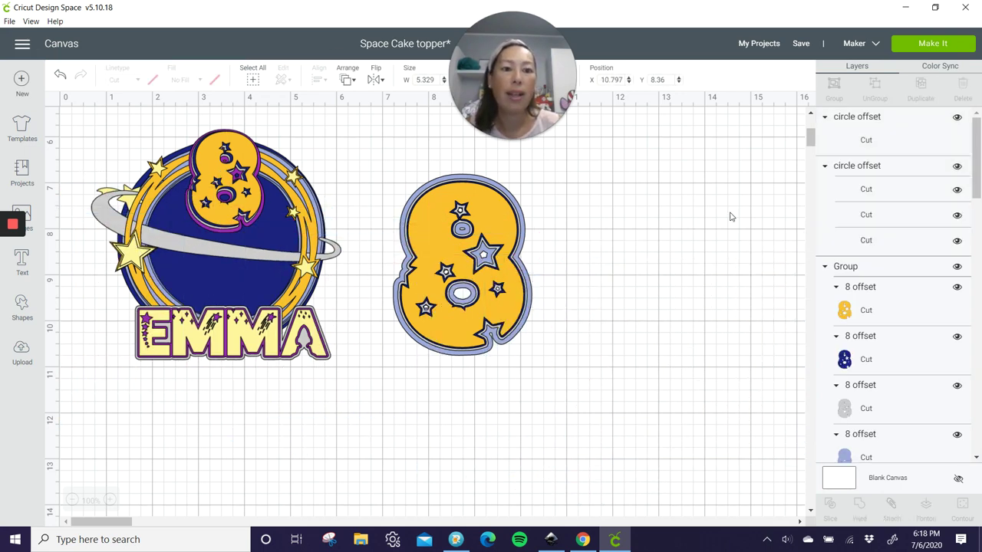
drag(666, 265, 731, 252)
click(858, 215)
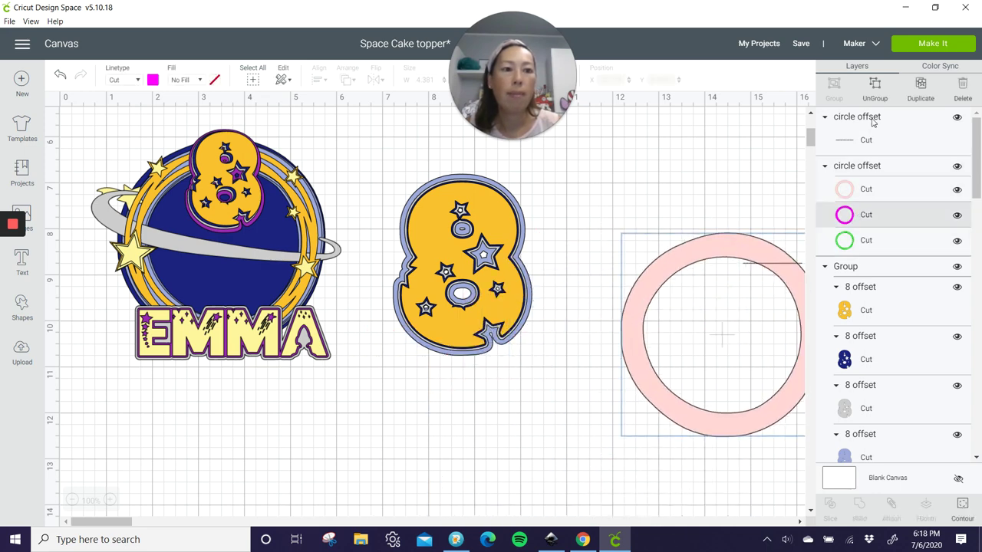
click(883, 89)
drag(718, 235, 556, 311)
drag(623, 290, 545, 321)
drag(728, 246, 650, 191)
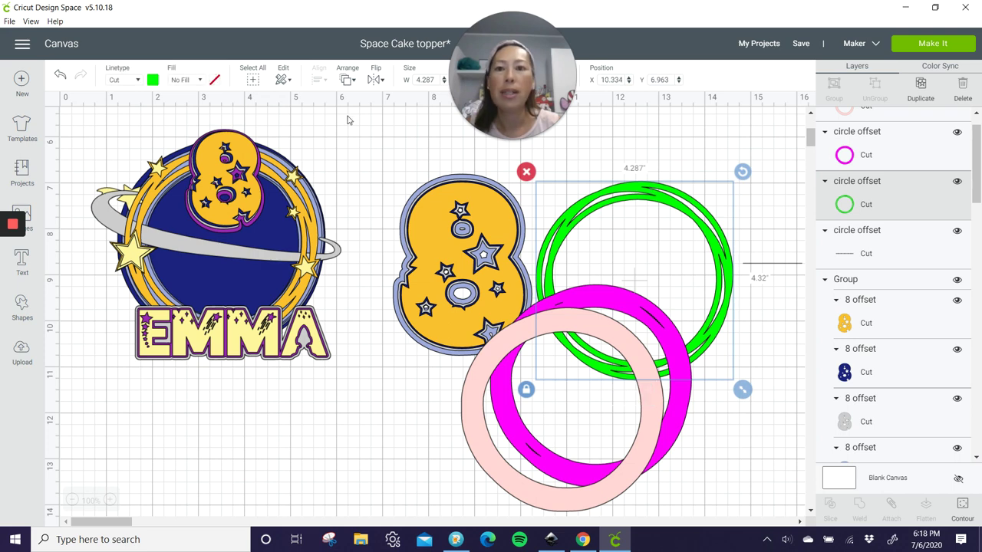
Order the circles green, magenta, pink from front to back, and stack the magenta and green circles on the pink one
click(349, 86)
click(360, 157)
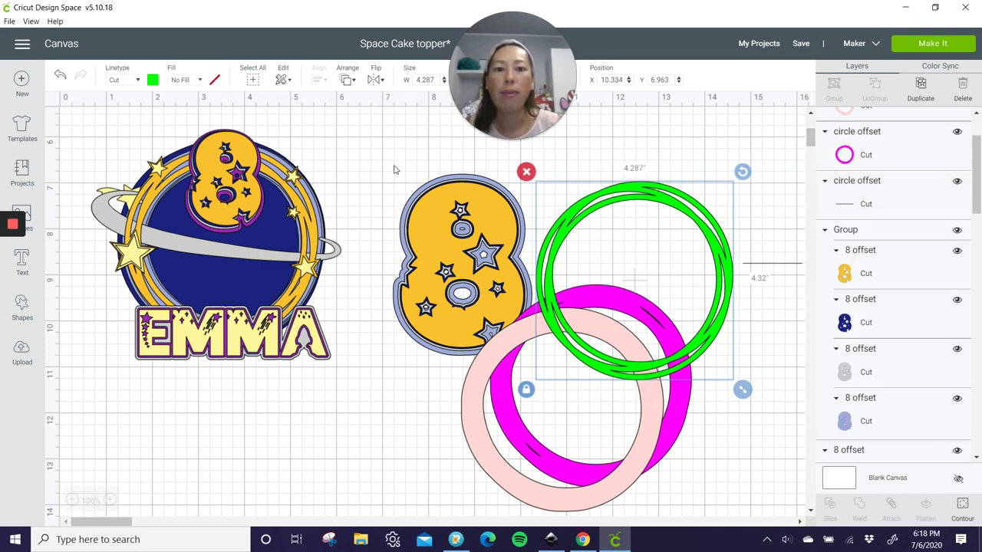
drag(485, 367, 335, 377)
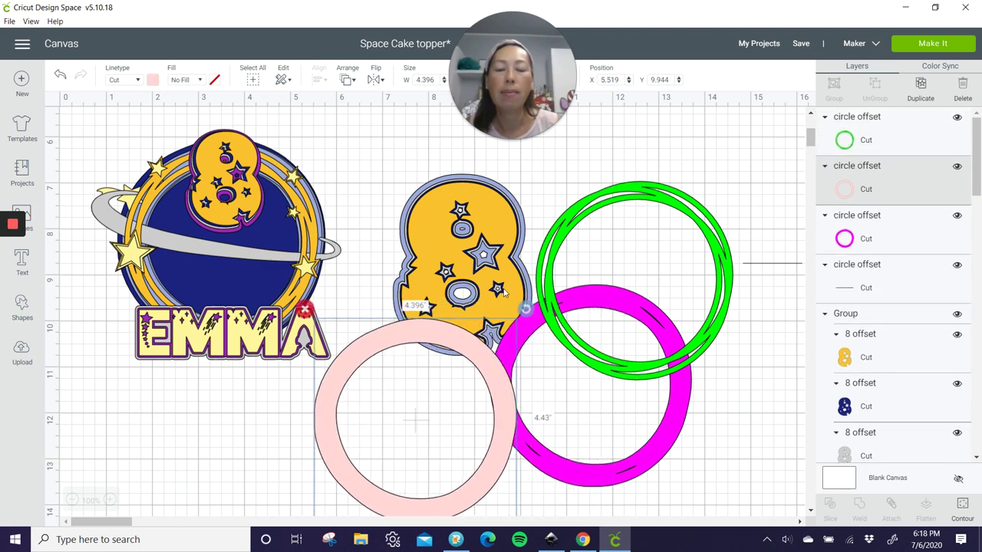
click(349, 79)
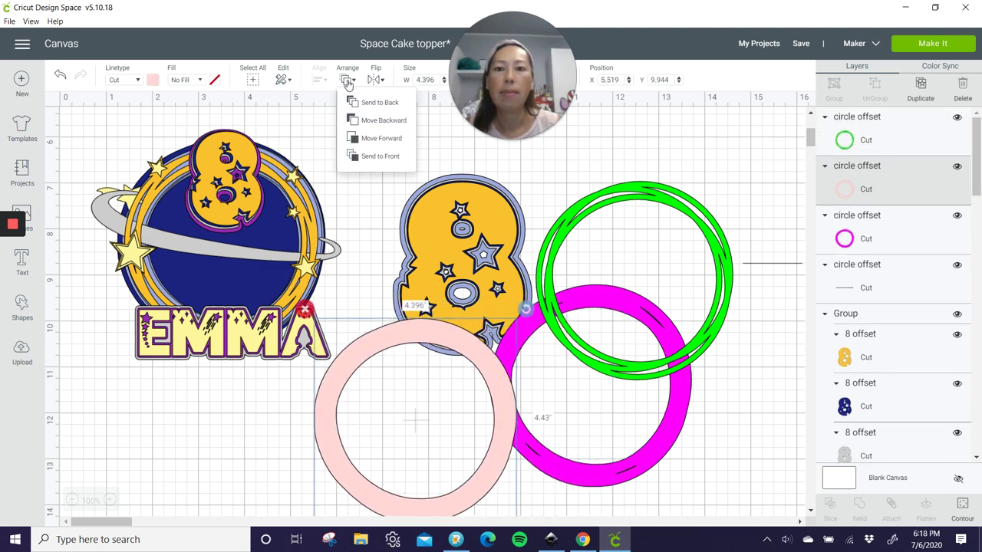
click(383, 121)
drag(656, 478, 490, 485)
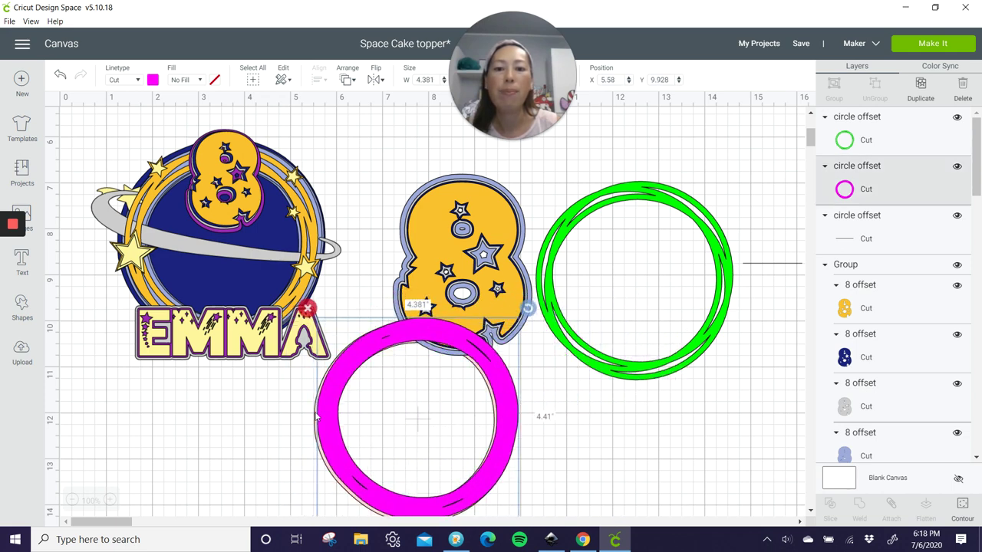
drag(721, 268, 507, 409)
Select the three stacked circles, align them with Center, and group them
click(614, 407)
drag(597, 442, 295, 454)
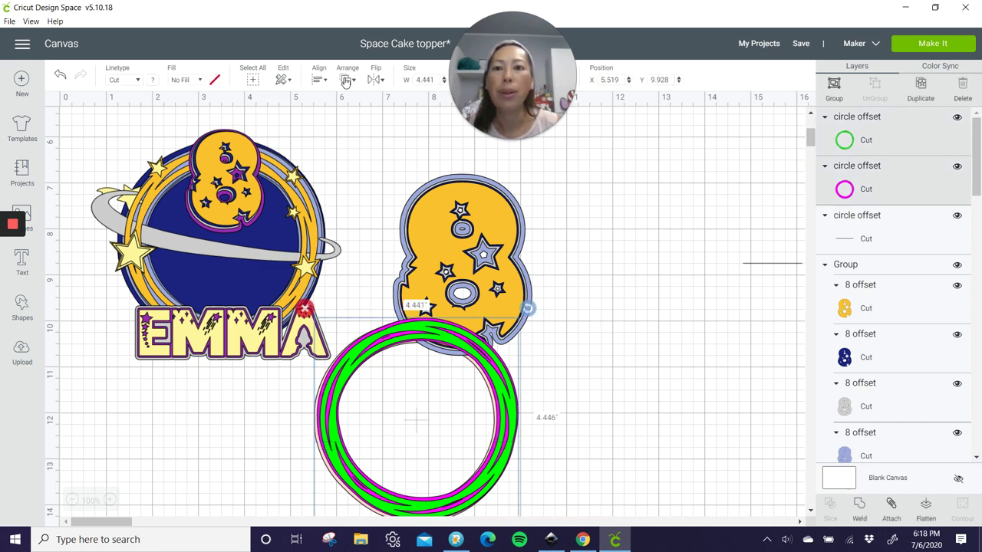
click(319, 81)
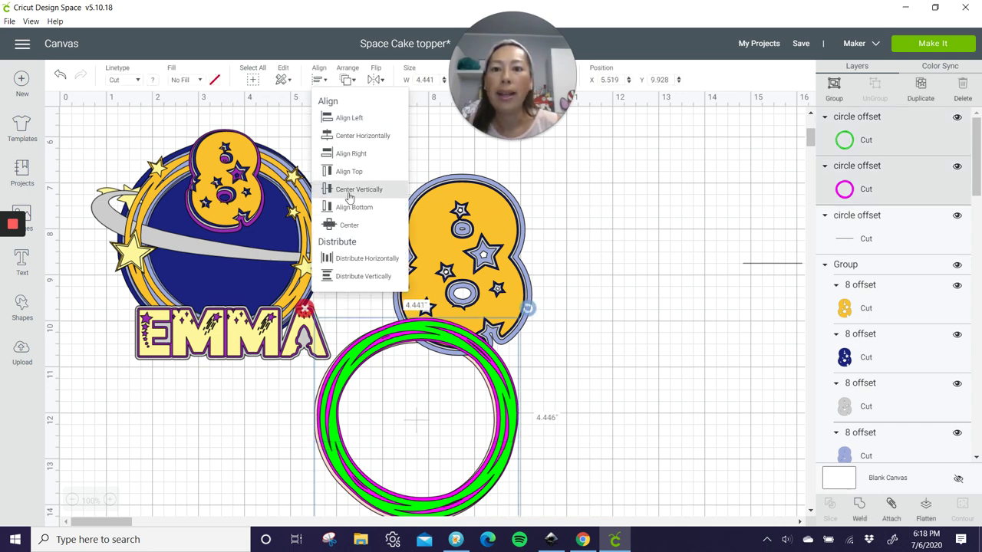
click(347, 223)
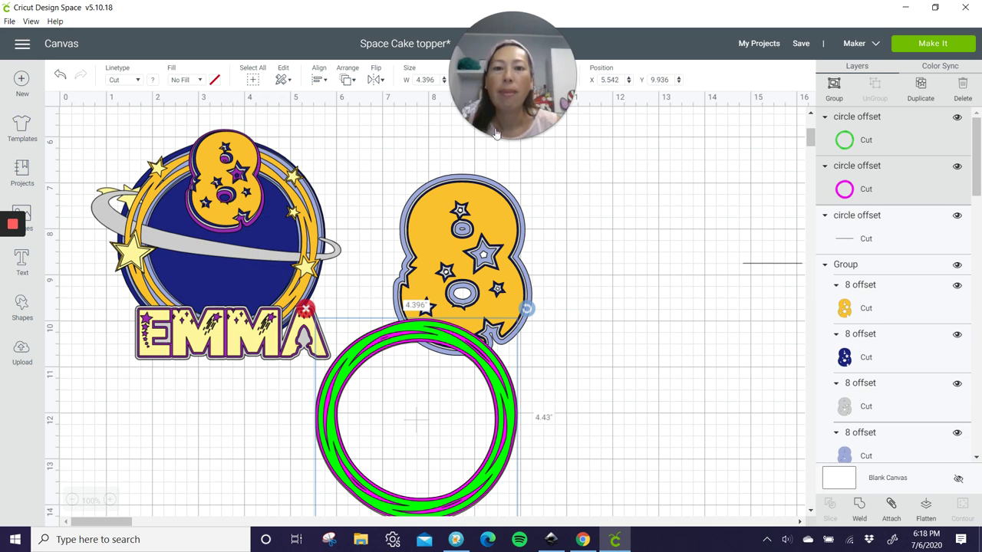
click(835, 88)
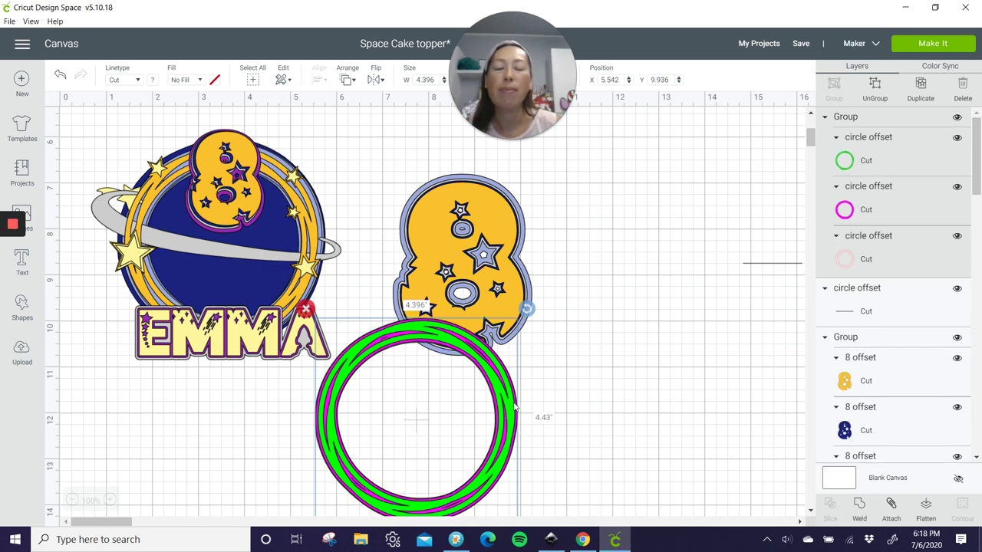
Enlarge the circle group to about 6.67 in wide and position it so its upper part overlaps the large 8
drag(515, 408, 543, 293)
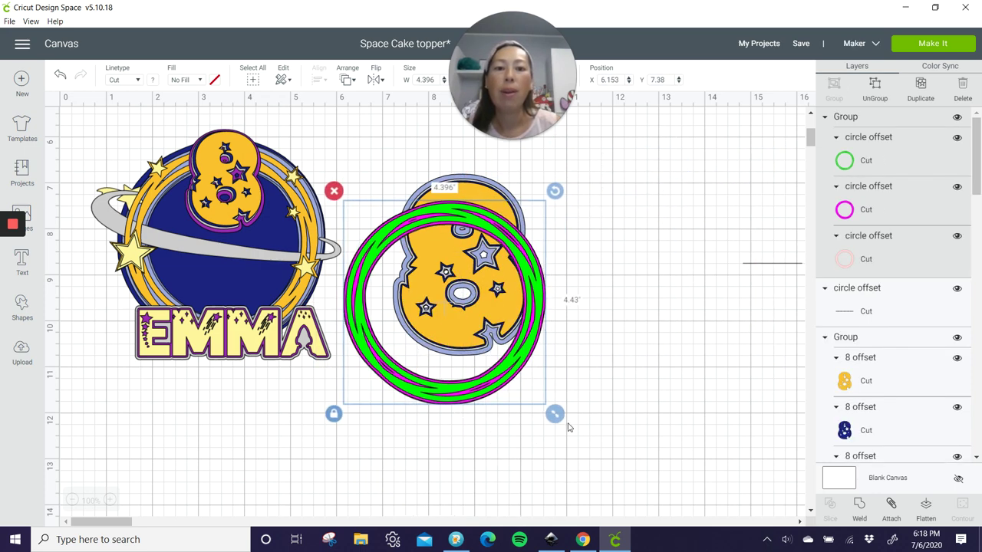
drag(555, 415, 627, 486)
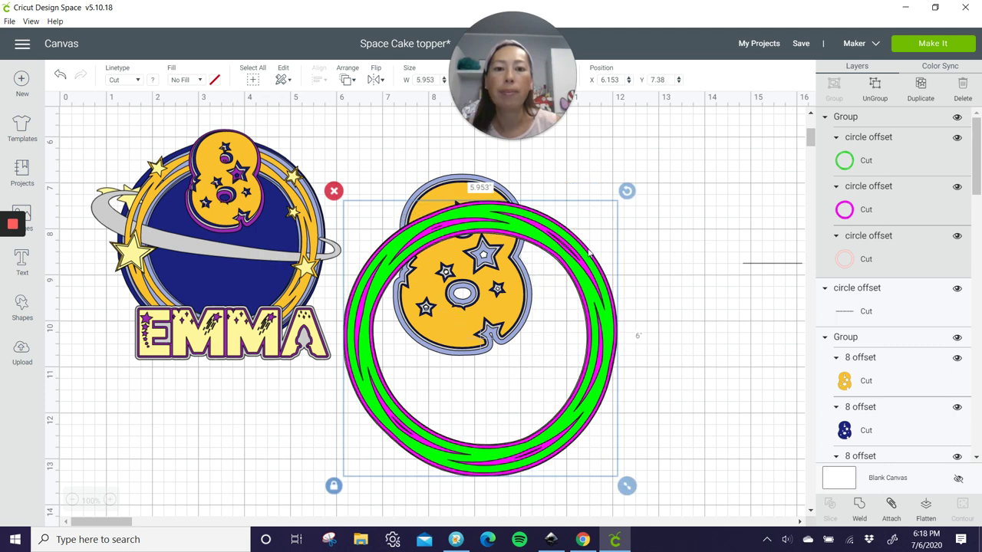
drag(589, 253, 663, 288)
click(461, 188)
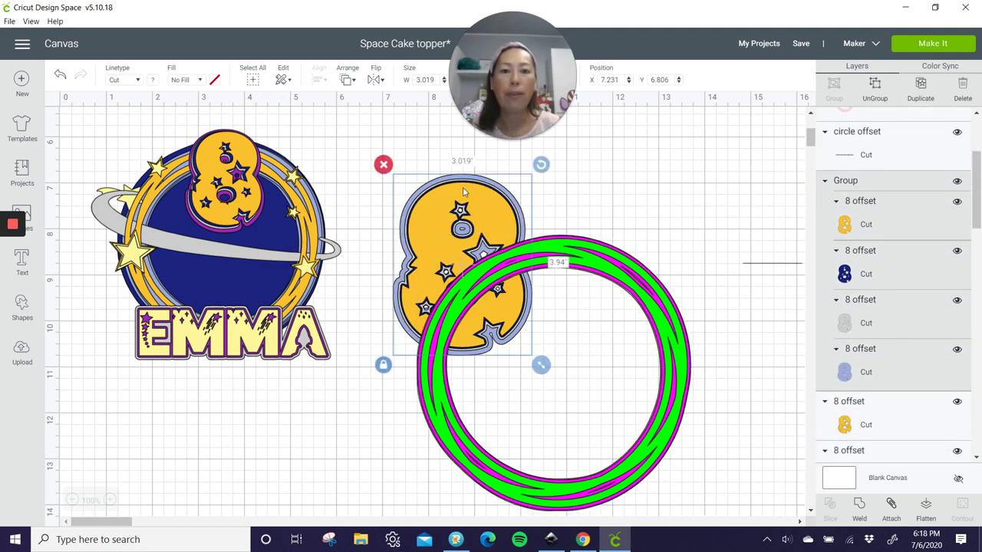
drag(582, 254, 507, 194)
drag(626, 462, 659, 495)
drag(561, 208, 590, 218)
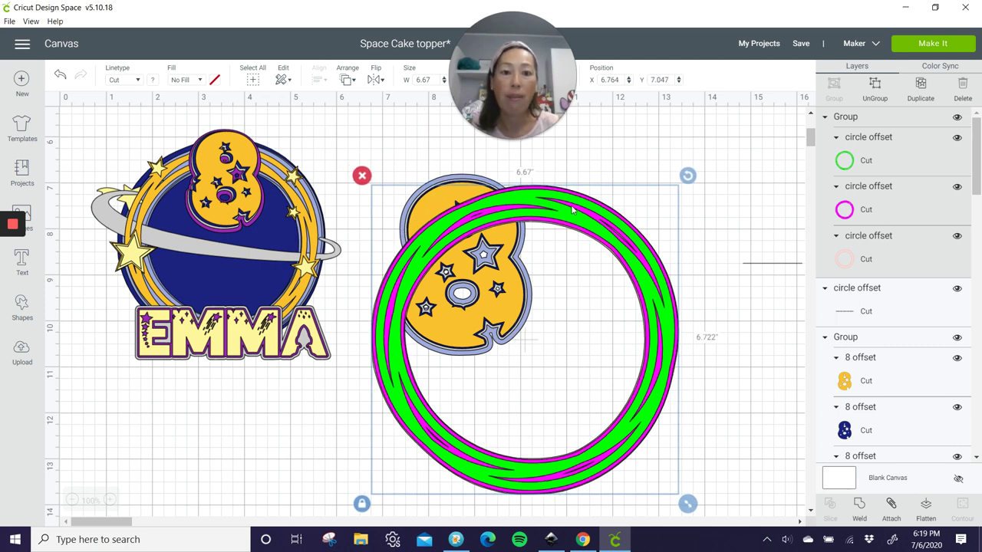
drag(520, 218, 541, 252)
Bring the large 8 group to the front, centre it on the ring's upper edge, and shrink it to about 2.5 in wide
click(477, 185)
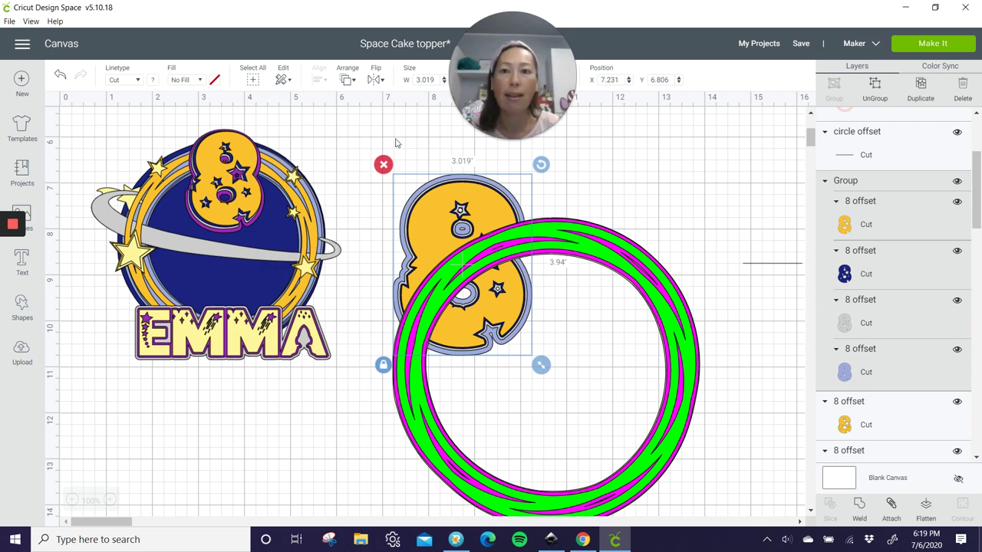
click(342, 81)
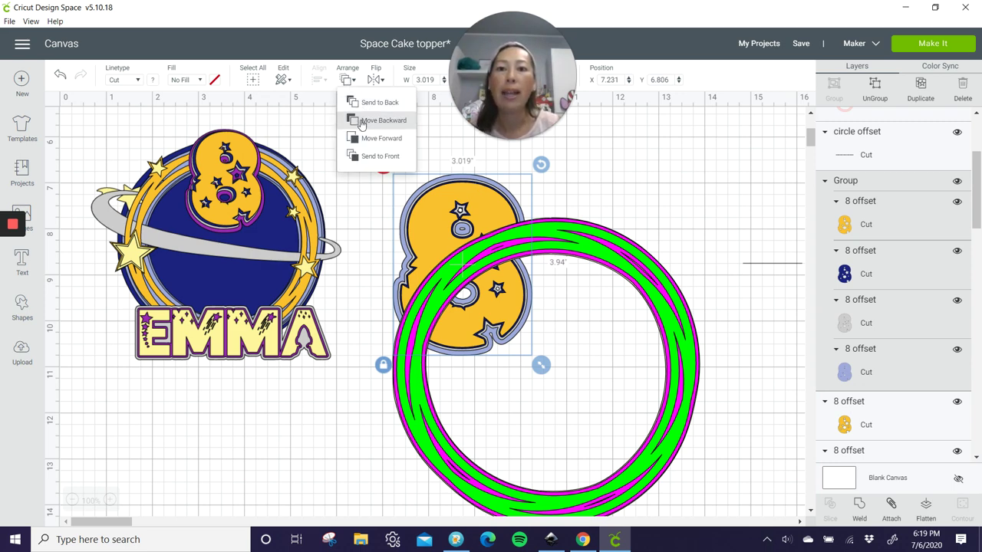
click(362, 157)
drag(442, 197, 555, 191)
drag(654, 359, 631, 327)
drag(591, 265, 573, 271)
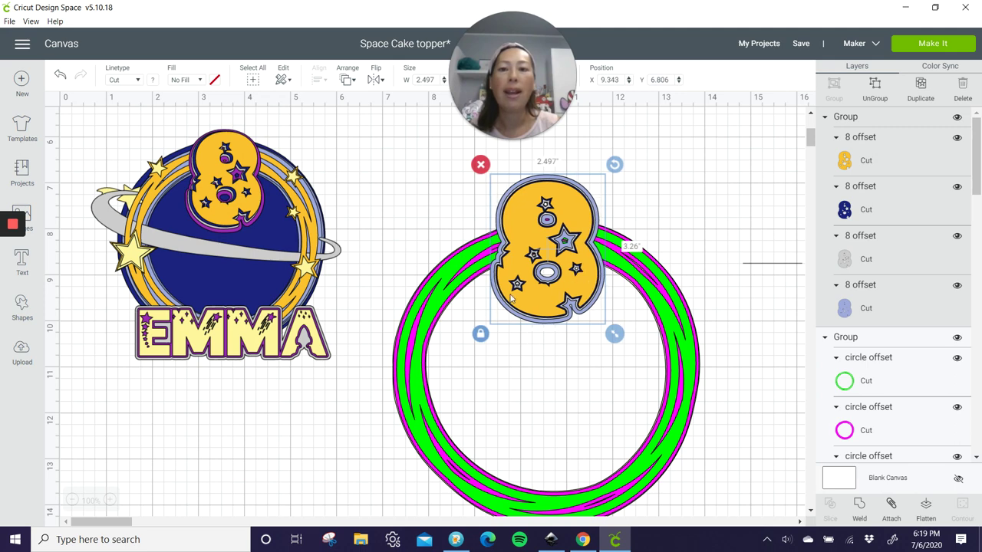
Move the small yellow star off the finished topper's ring and put it back in its place
click(307, 265)
drag(307, 266, 367, 260)
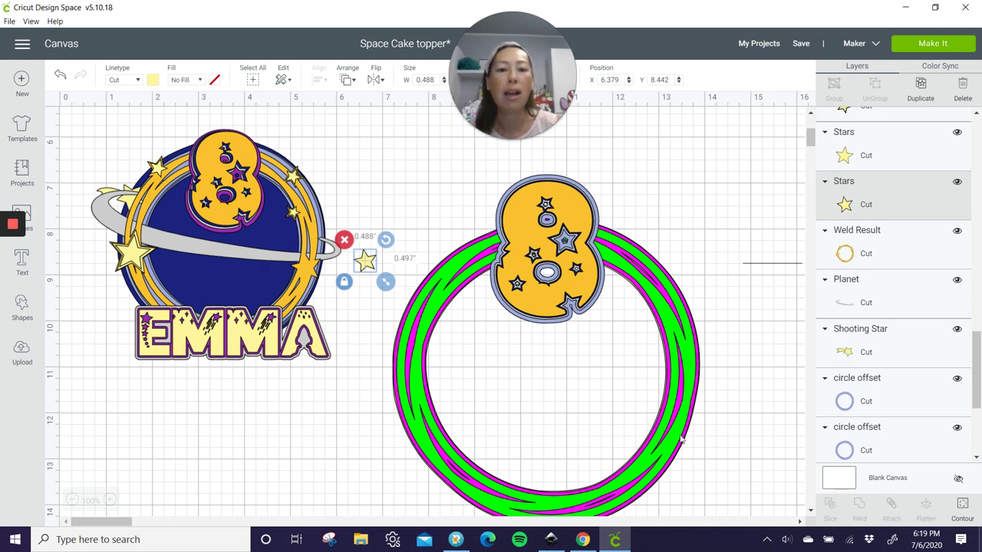
drag(365, 262, 305, 266)
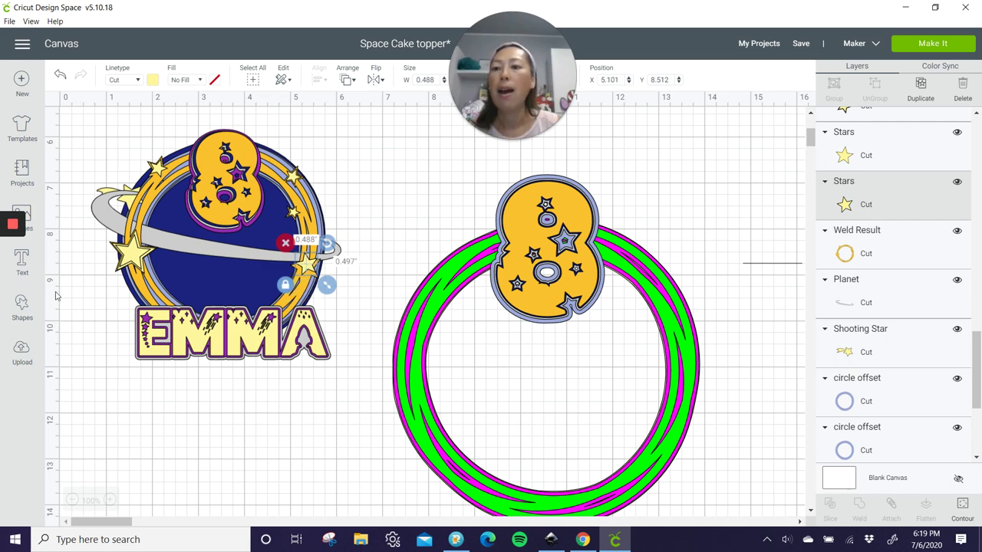
Search the image library for "stars"
click(38, 221)
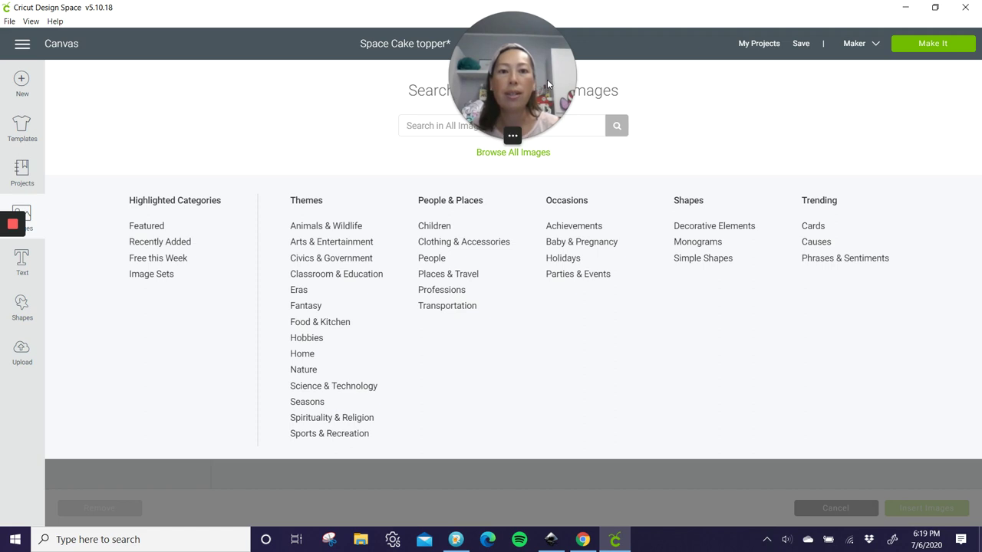
click(526, 129)
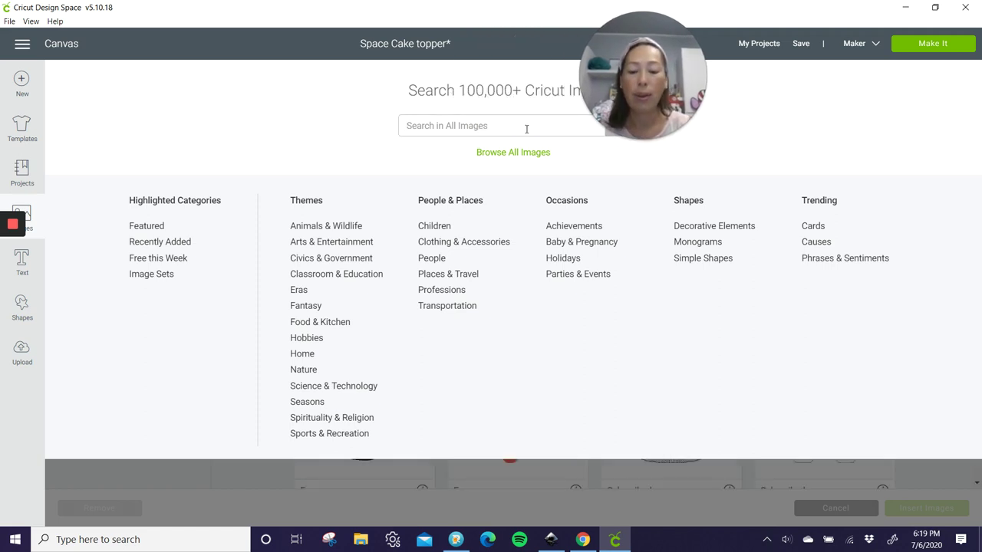
text(stars)
key(Return)
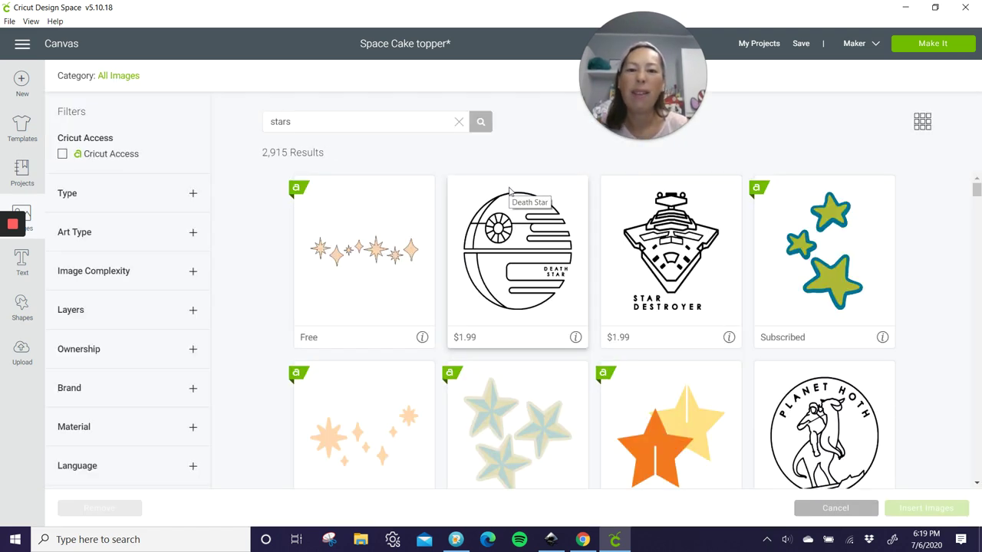
Insert the image with one large blue star and two smaller red and yellow stars from the search results
scroll(465, 265, down, 4)
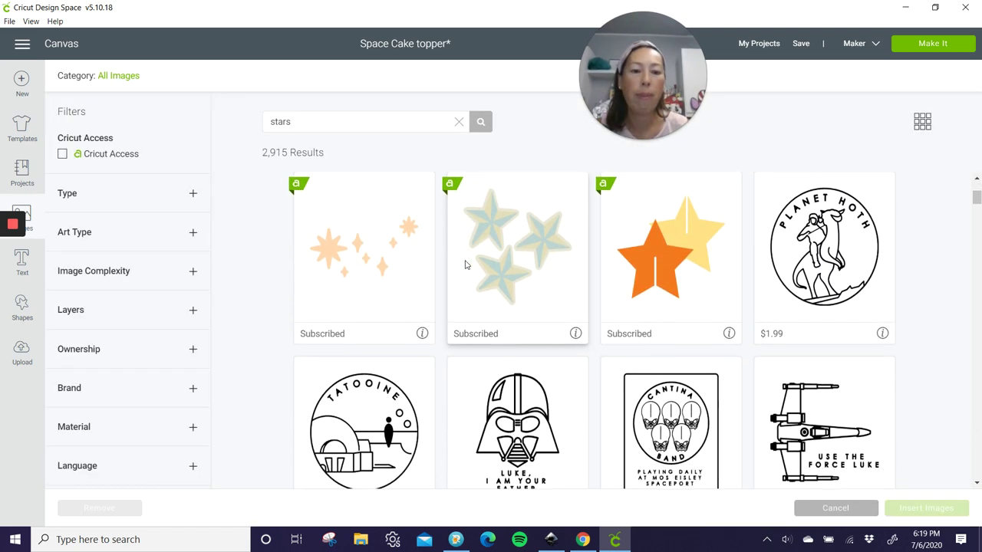
scroll(465, 265, down, 8)
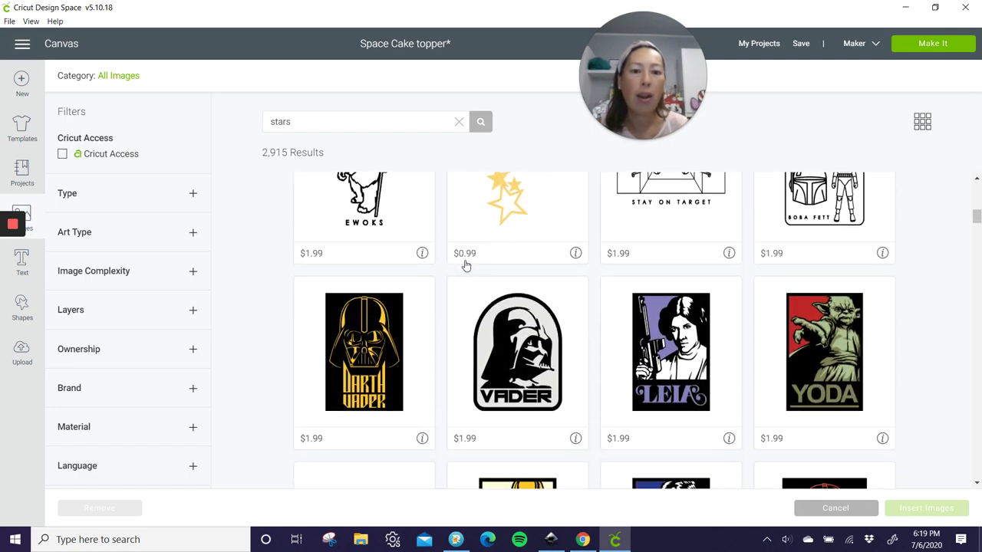
scroll(465, 265, down, 12)
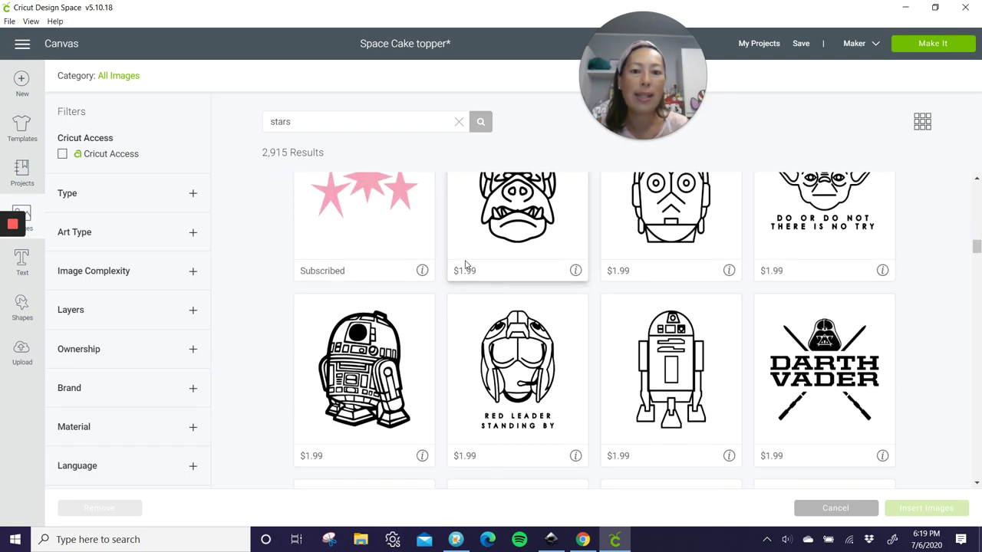
scroll(465, 265, down, 10)
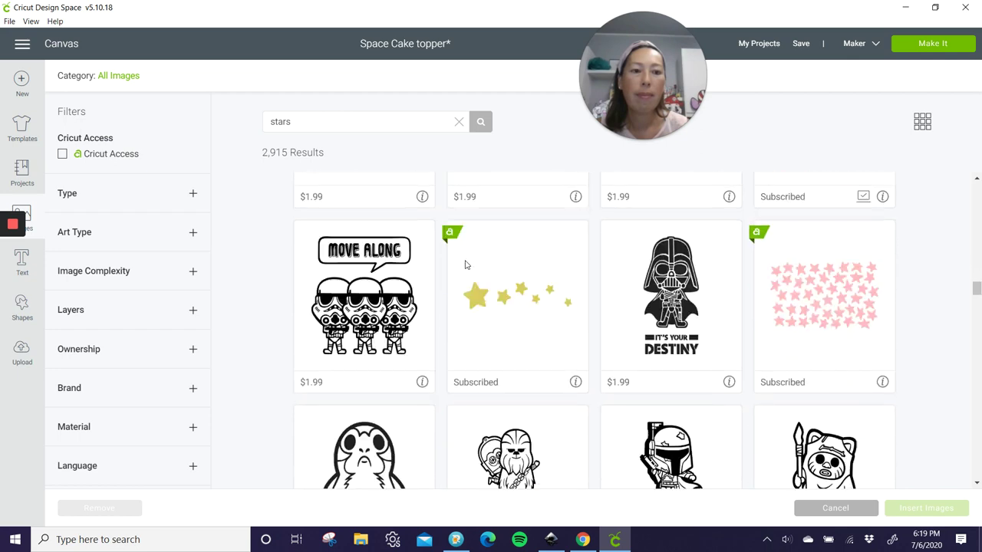
scroll(465, 265, down, 9)
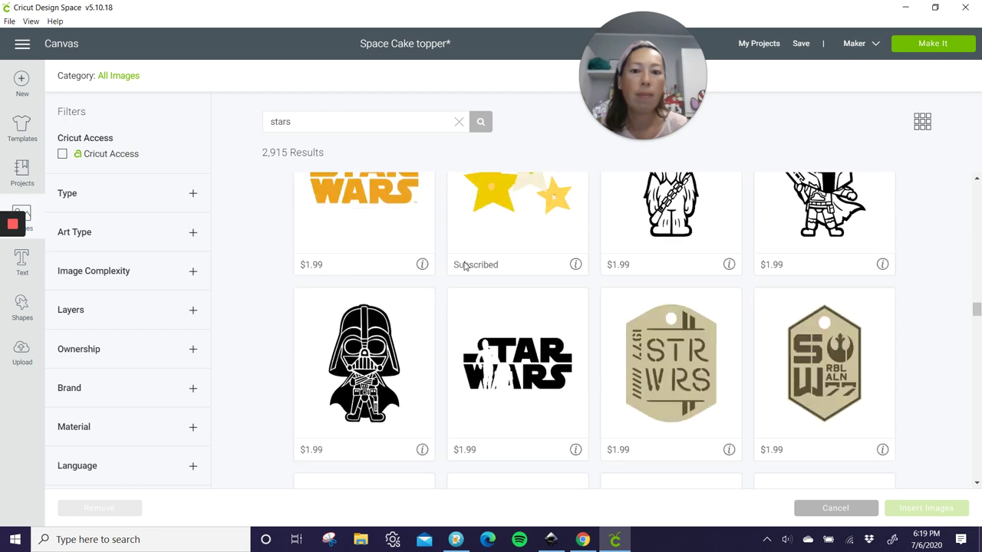
scroll(465, 267, down, 12)
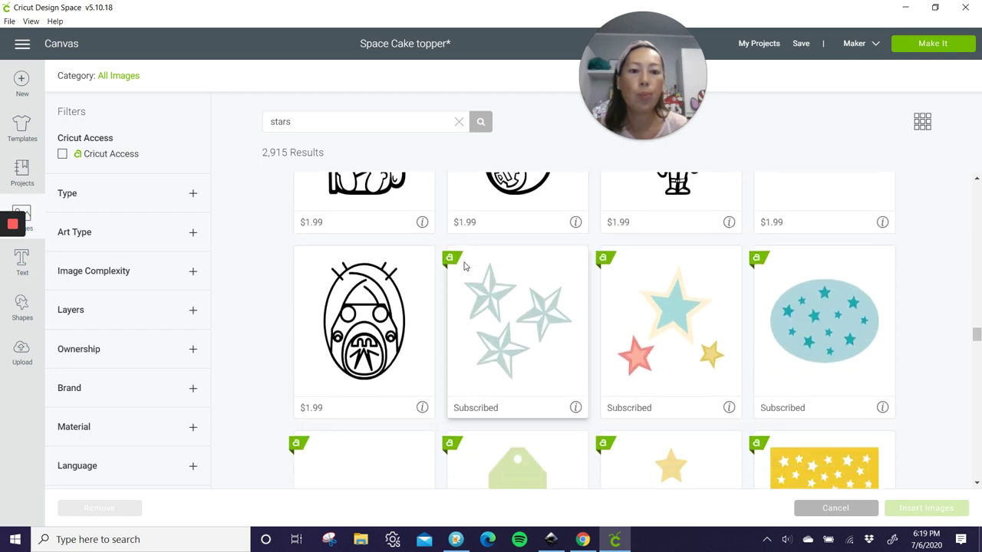
click(679, 298)
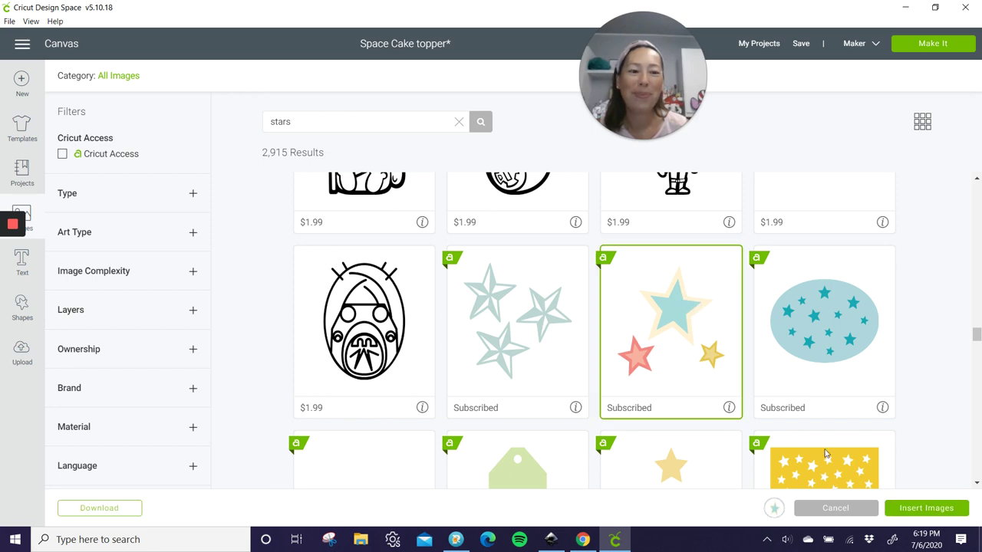
click(943, 511)
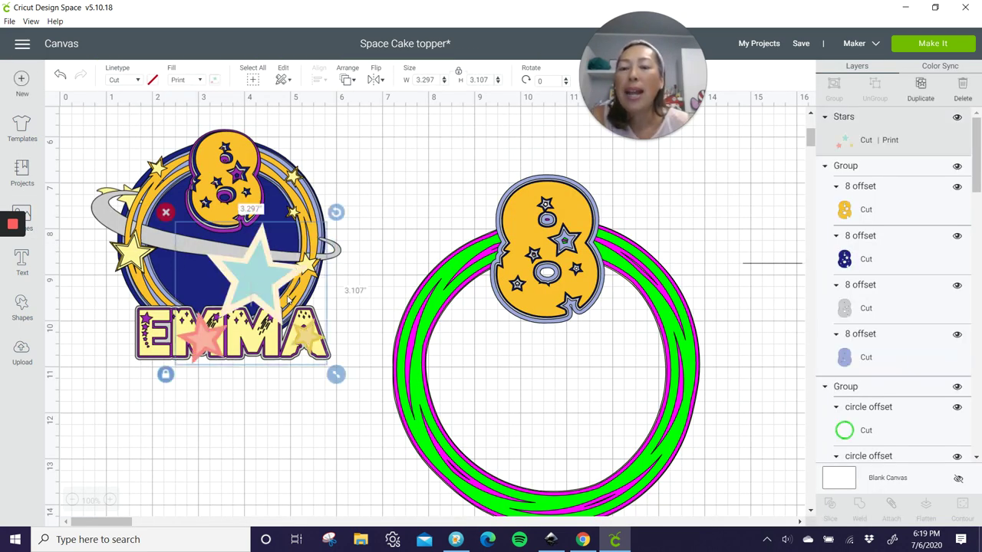
Place the new star set below the finished topper and change its fill from Print to No Fill
drag(288, 300, 286, 359)
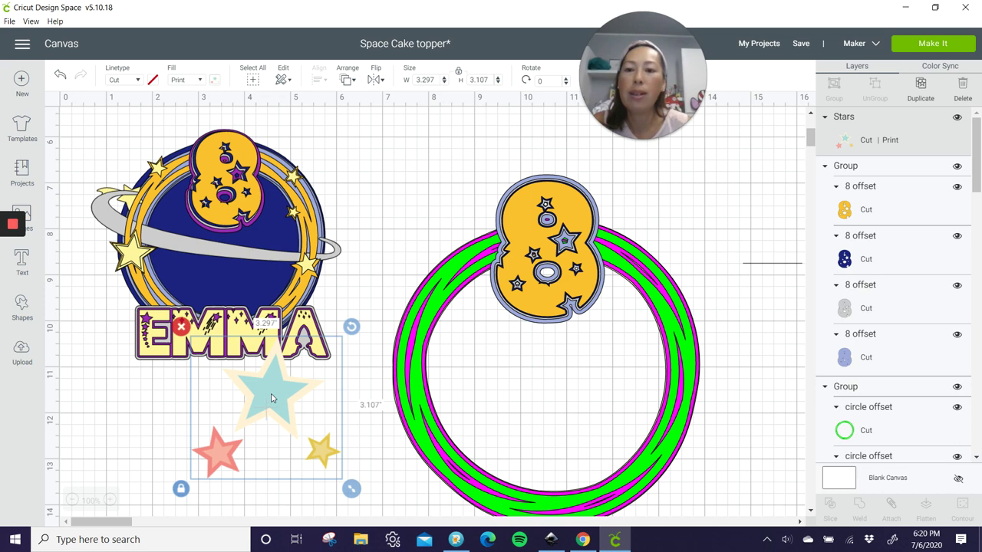
click(196, 81)
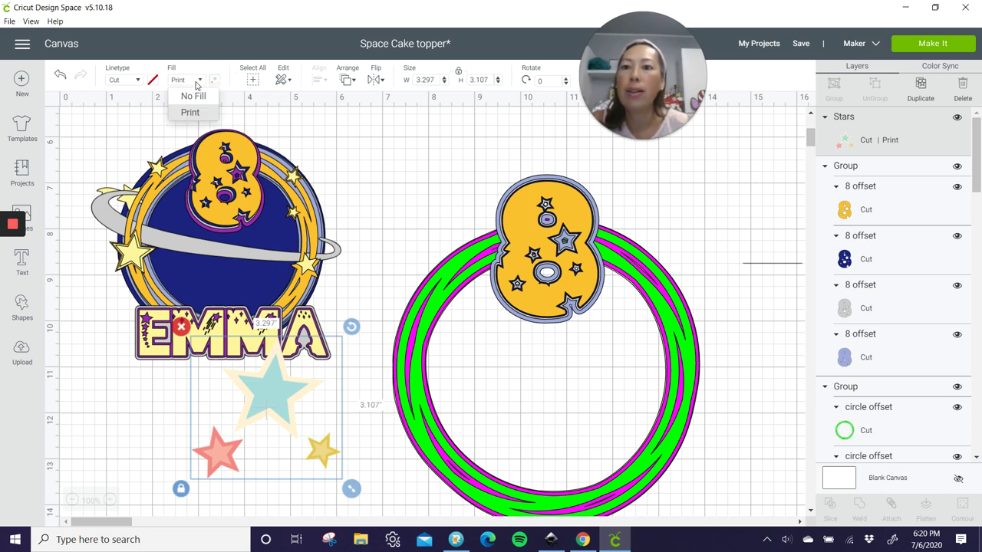
click(194, 97)
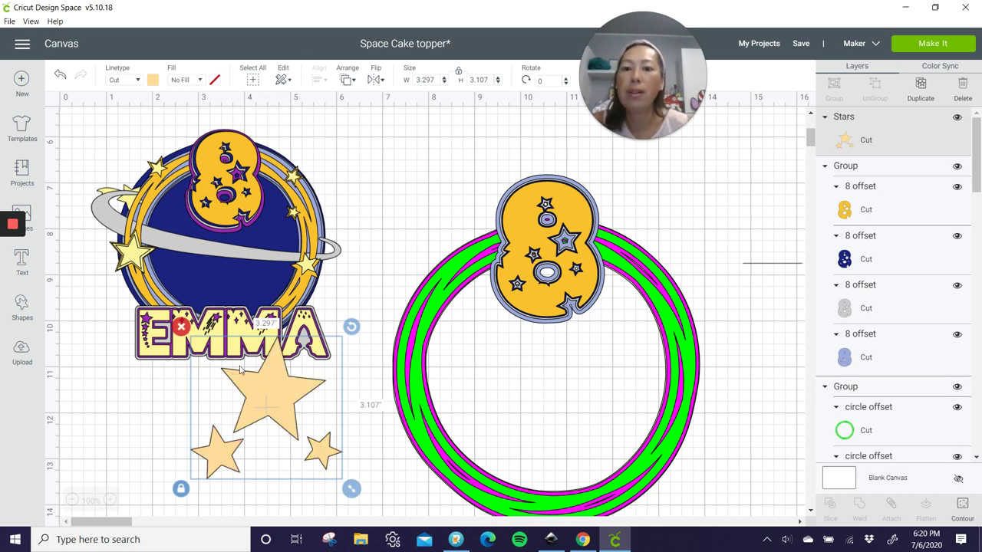
drag(247, 397, 314, 392)
Duplicate the star set, shrink the copy to about 2.73 in wide, and place it above, between the two toppers
click(921, 88)
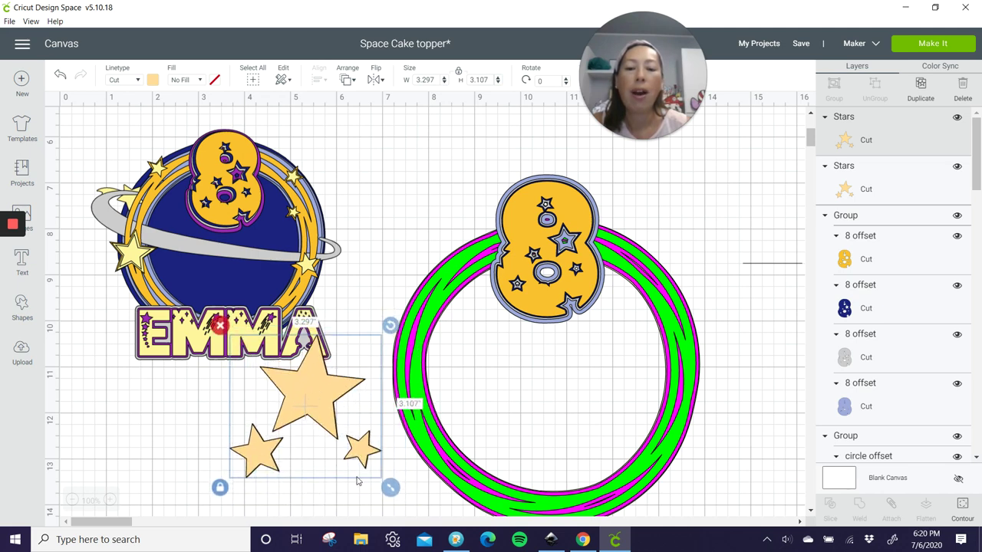
drag(389, 486, 375, 470)
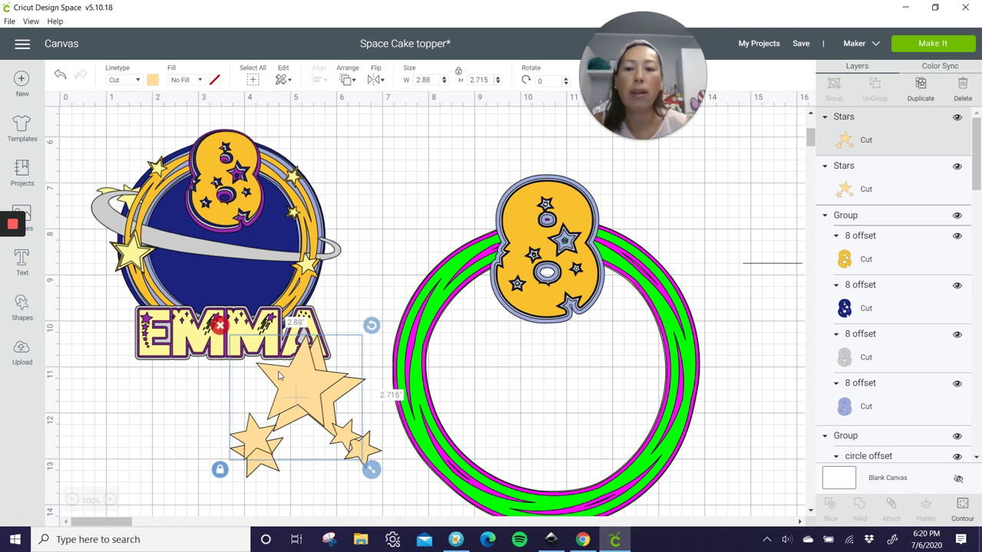
drag(287, 379, 298, 393)
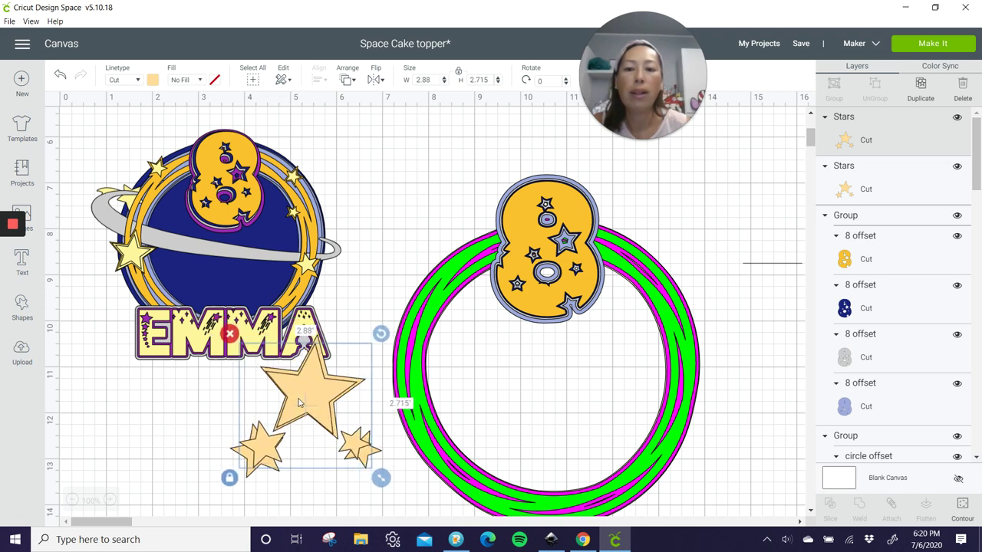
drag(382, 478, 374, 470)
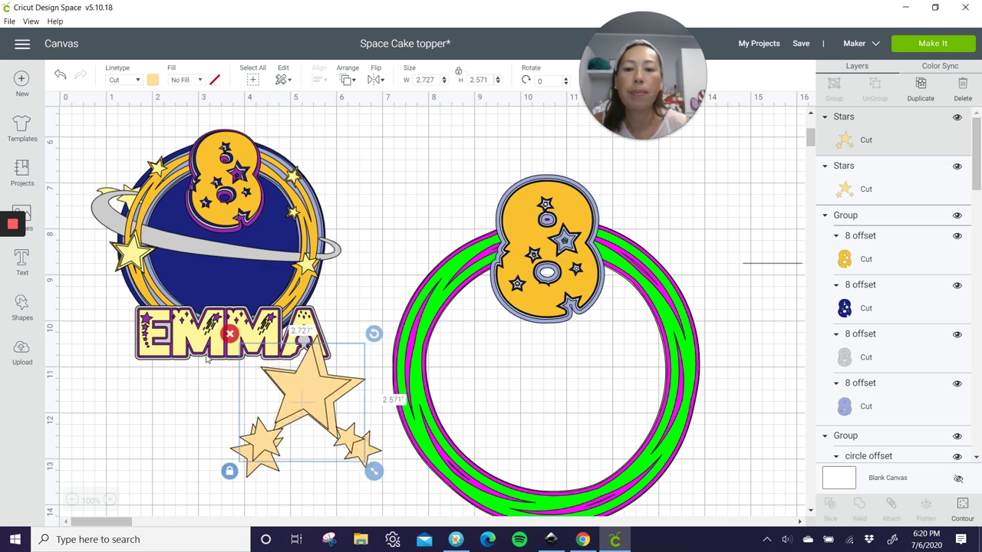
drag(305, 398, 420, 136)
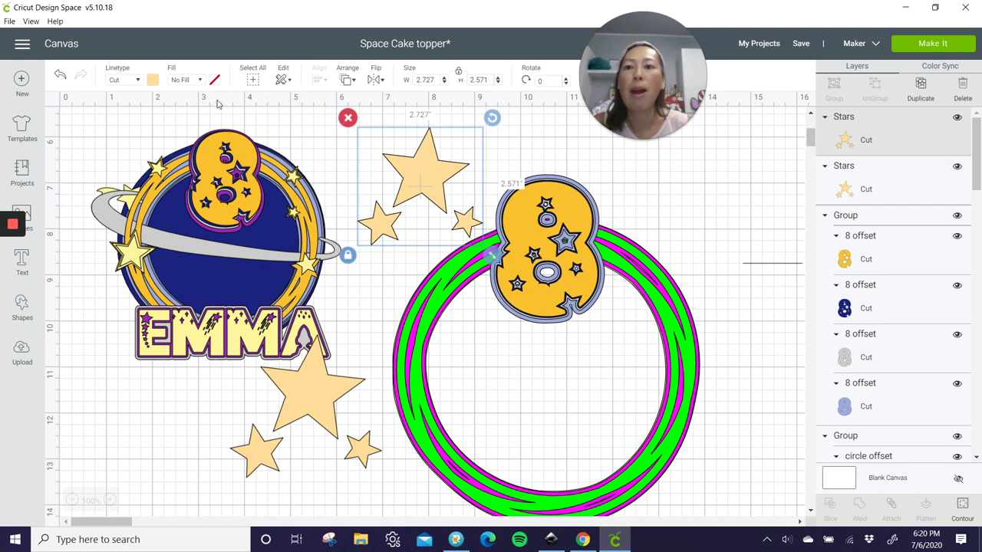
Recolour the smaller star set with the pale yellow used in the finished topper
click(152, 80)
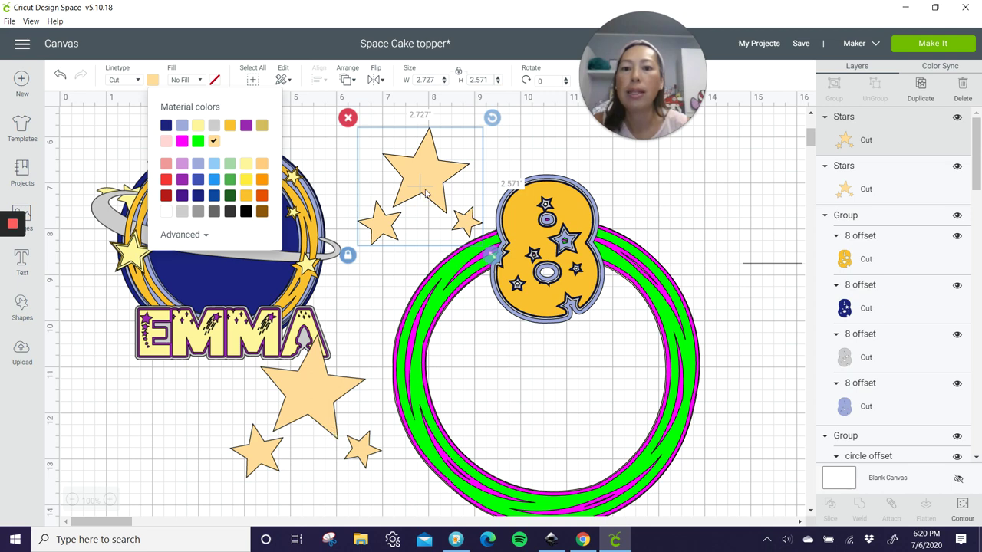
click(349, 170)
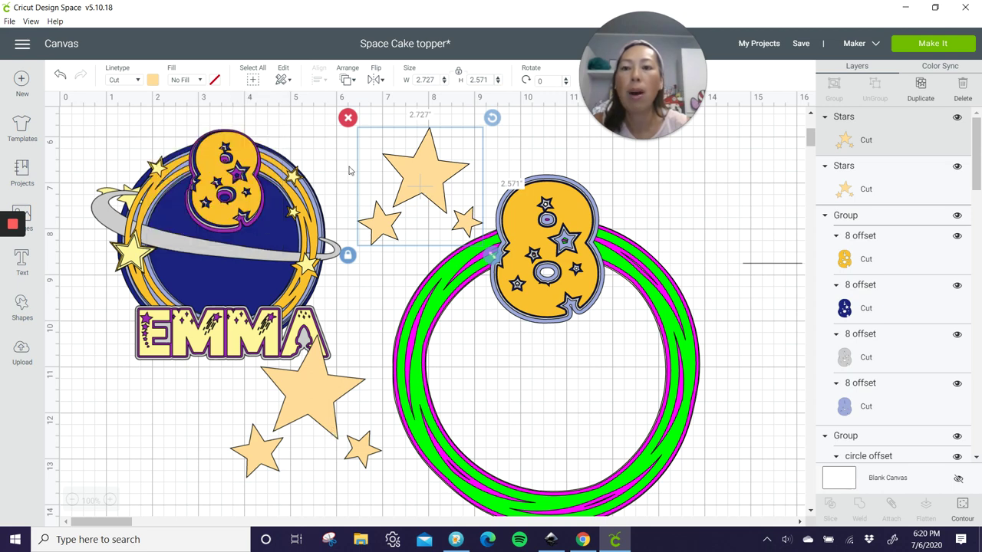
click(153, 81)
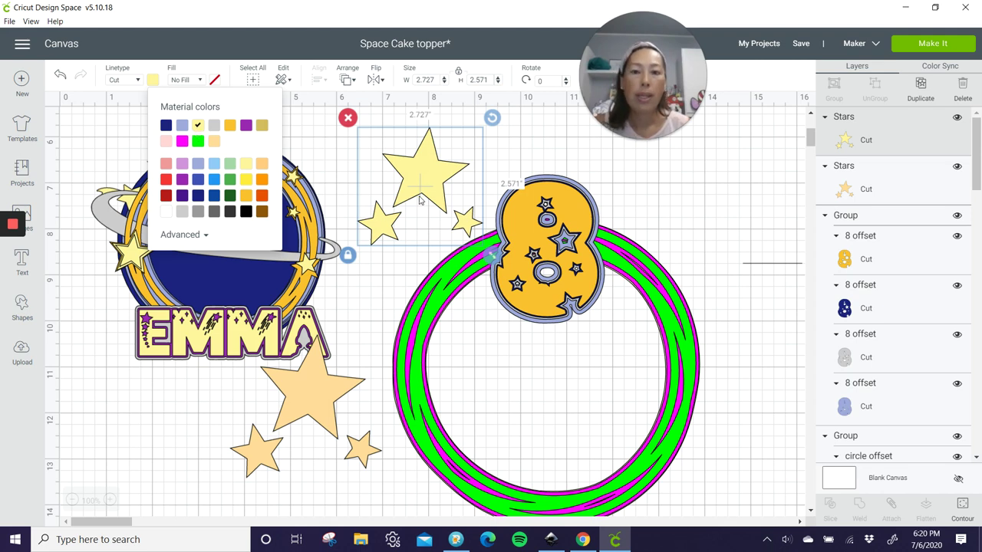
Move the larger orange star set to the empty canvas area below the name on the finished topper
click(343, 404)
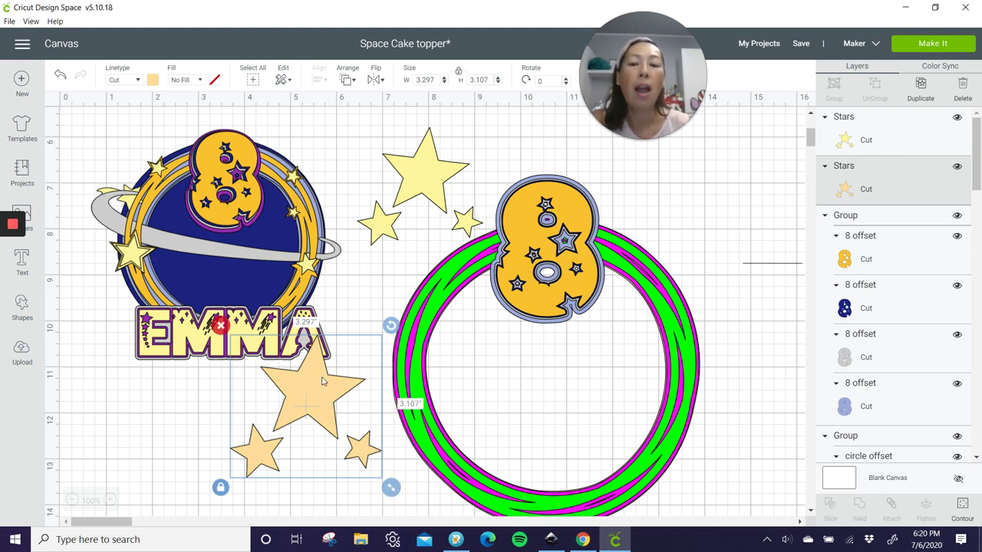
drag(310, 396, 276, 398)
scroll(443, 318, down, 5)
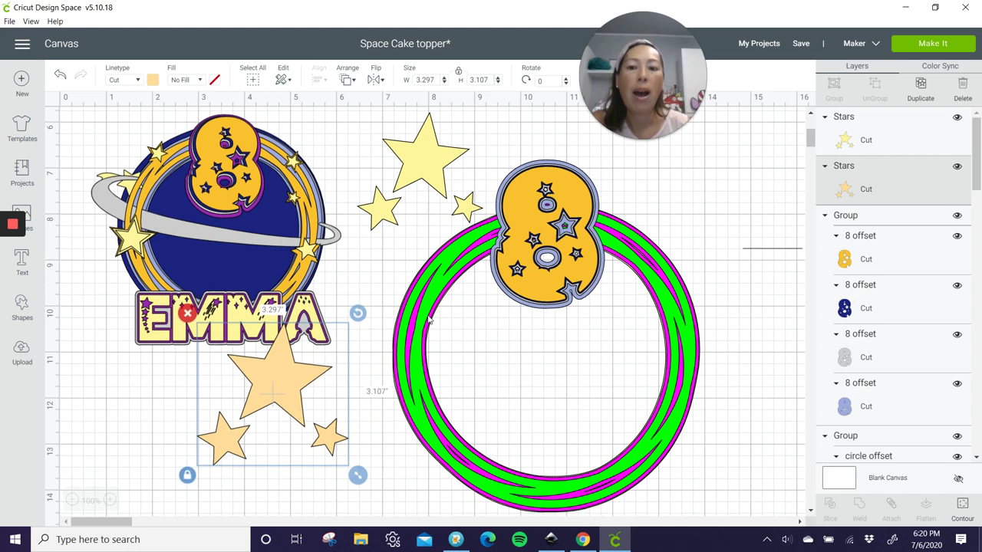
drag(261, 261, 201, 321)
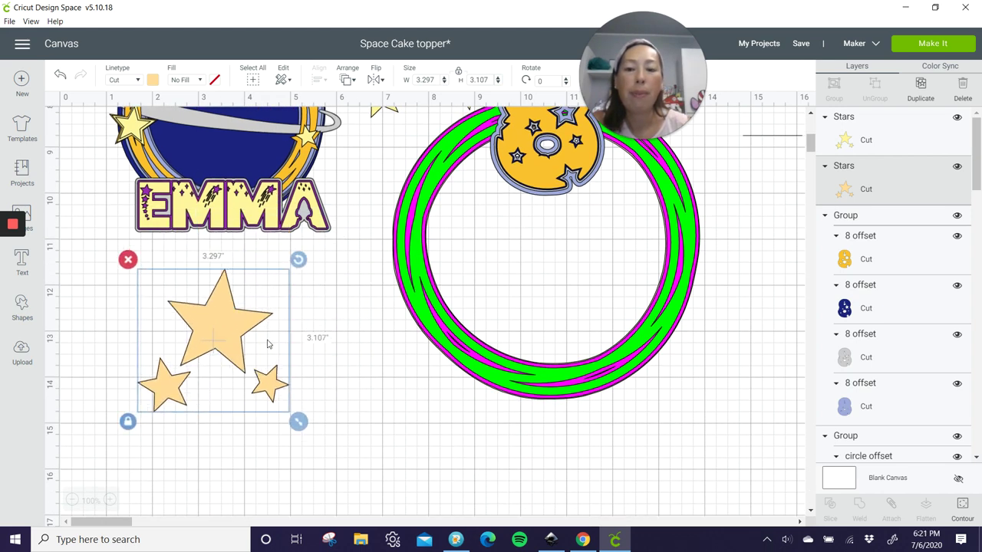
Duplicate the larger star set twice and move one copy down beneath the green ring
click(922, 90)
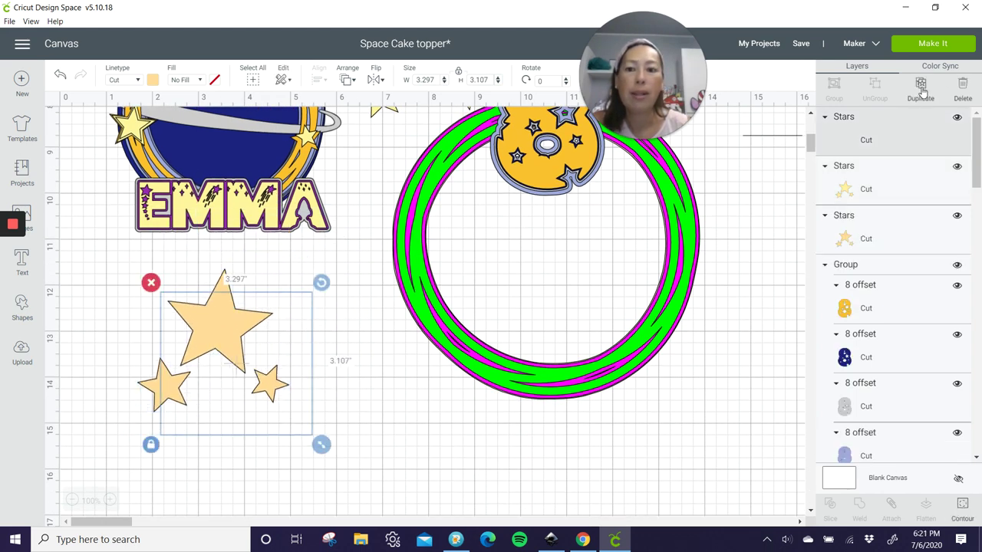
click(922, 90)
drag(305, 372, 540, 419)
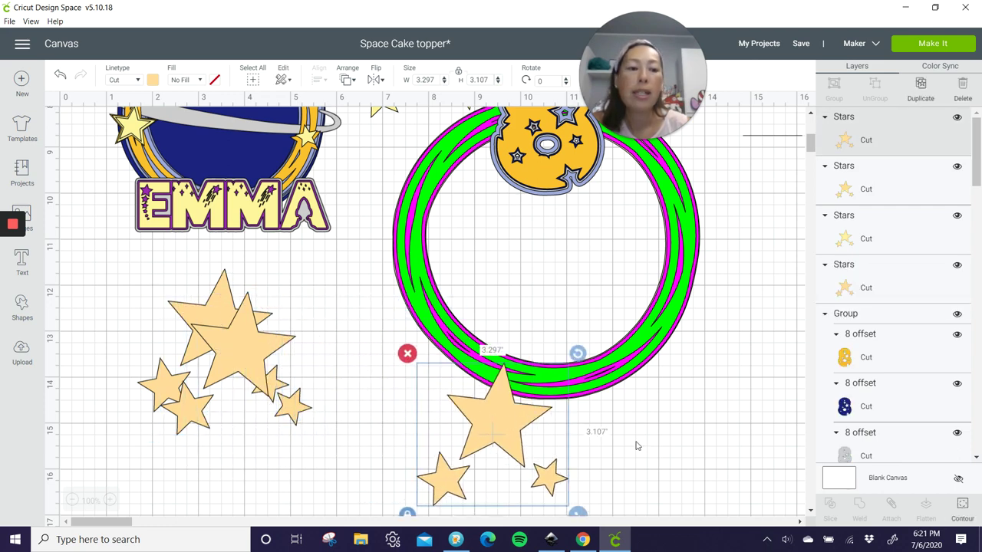
Use Contour to hide the largest and smallest stars of the copy beneath the ring, and shift the remaining medium star slightly up
click(963, 508)
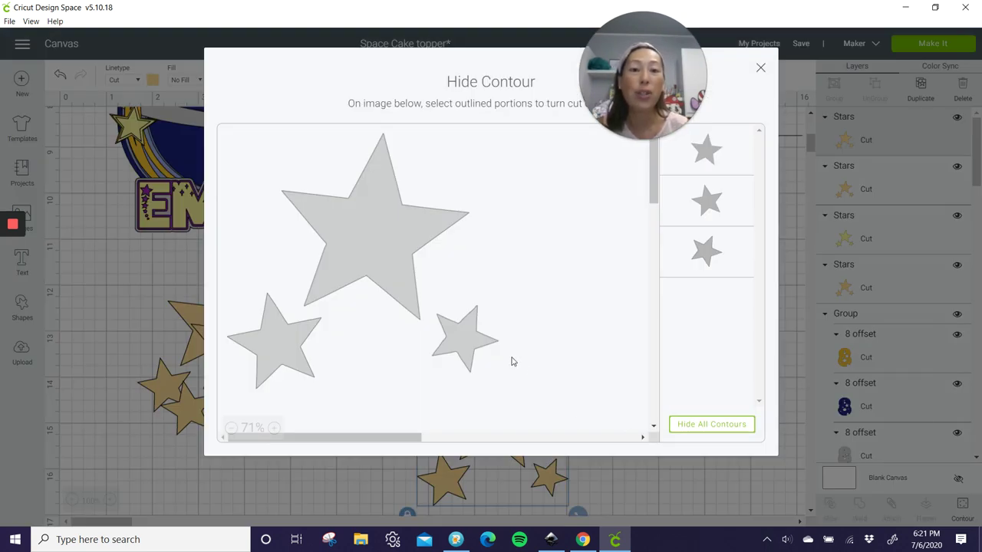
click(418, 234)
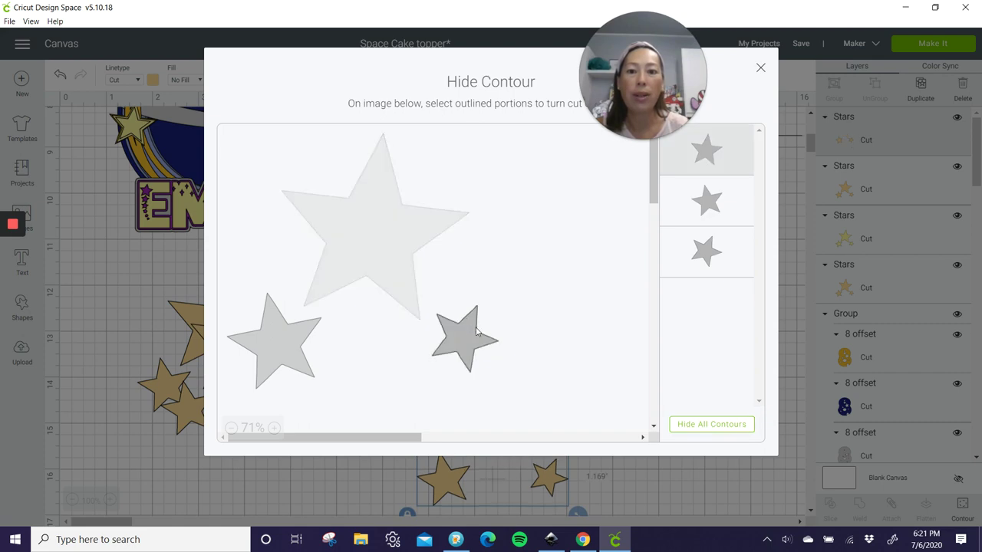
click(464, 341)
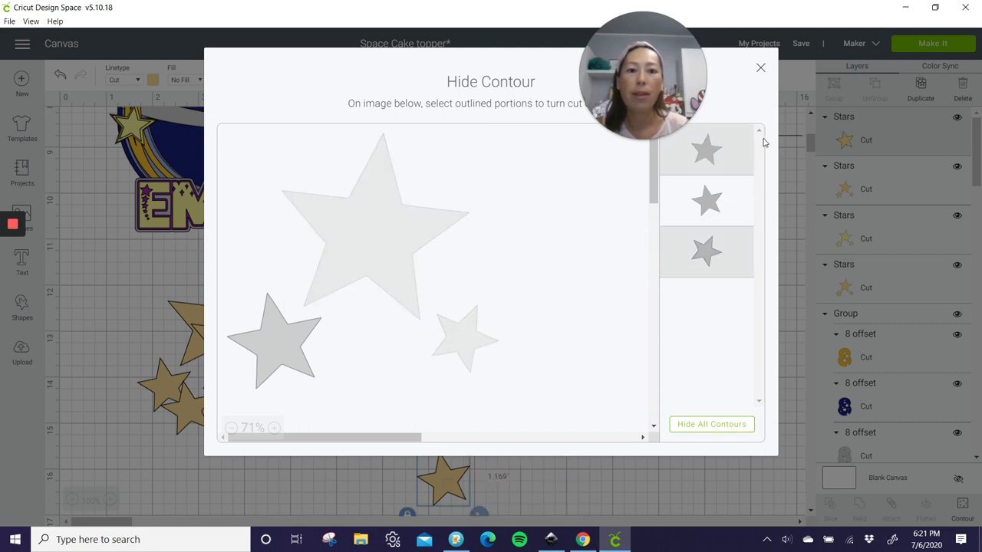
click(761, 70)
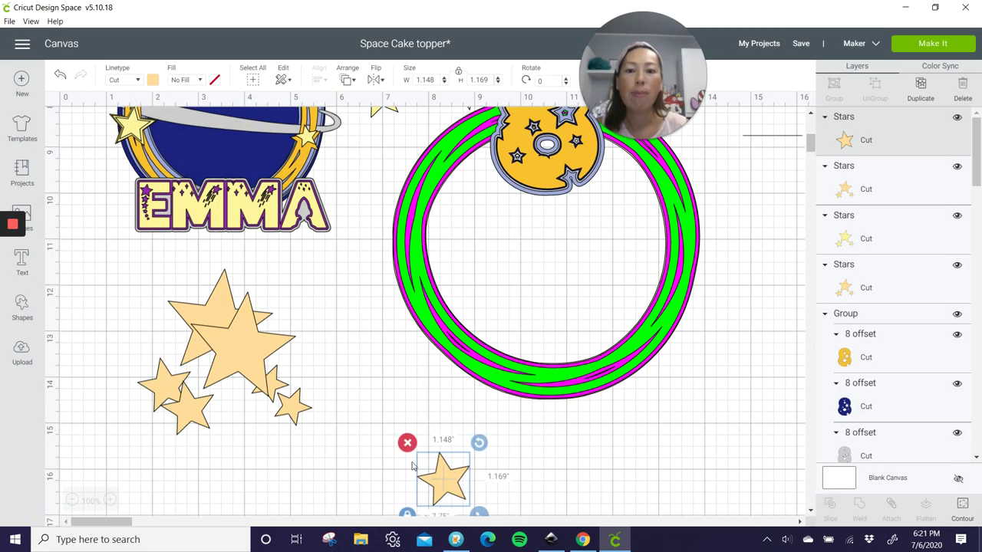
drag(443, 479, 162, 384)
key(ctrl+z)
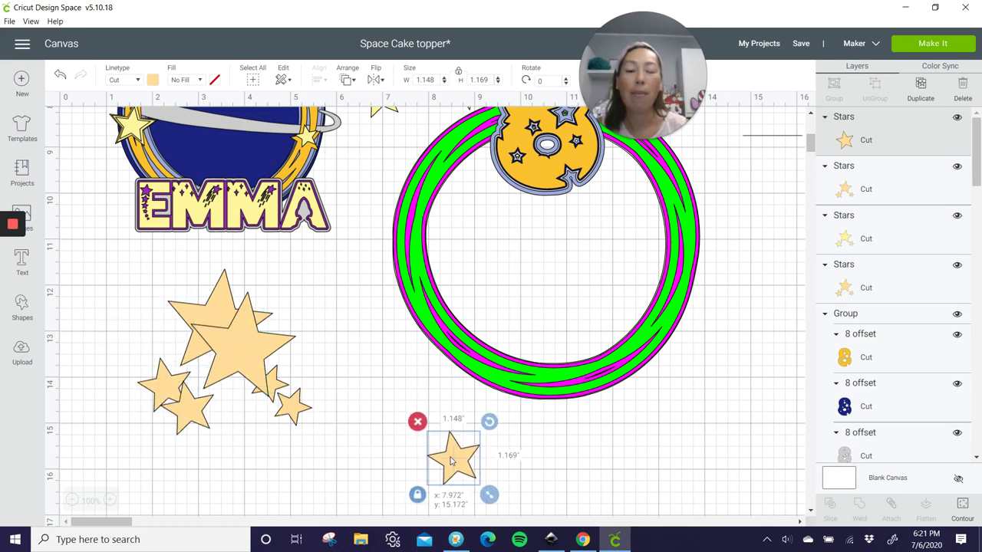
Use Contour to hide the two smaller stars of the overlapping orange copy, and move its large star beside the green ring's lower-left edge
click(259, 355)
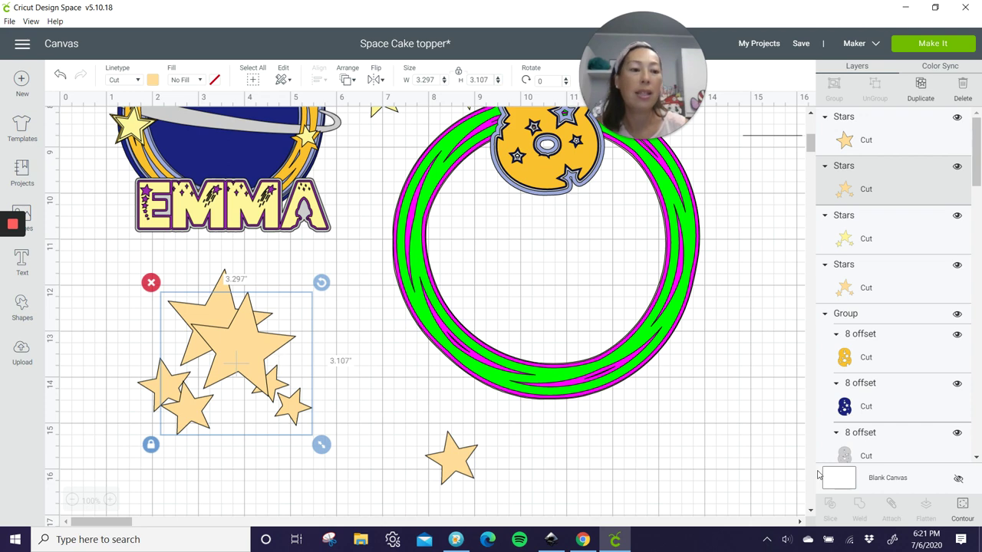
click(962, 505)
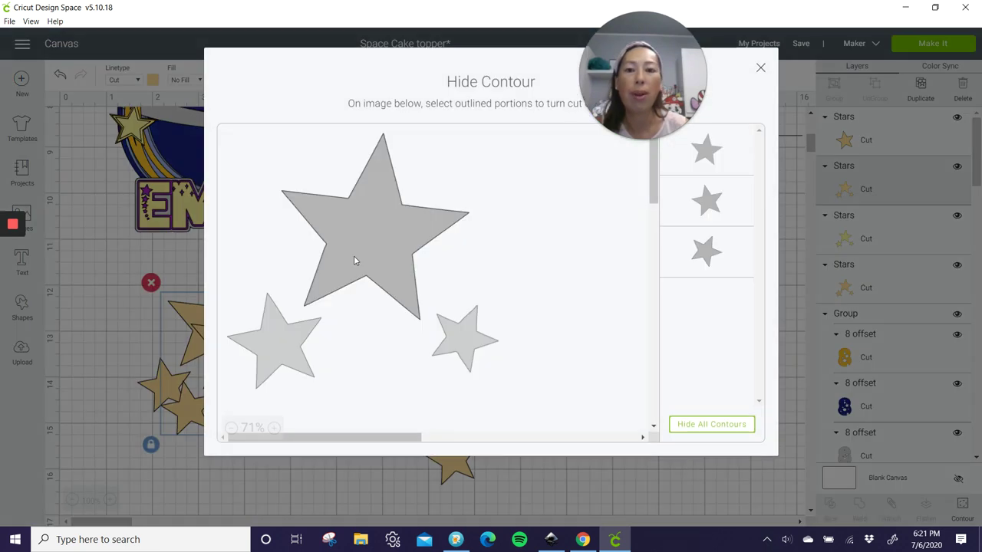
click(268, 353)
click(469, 344)
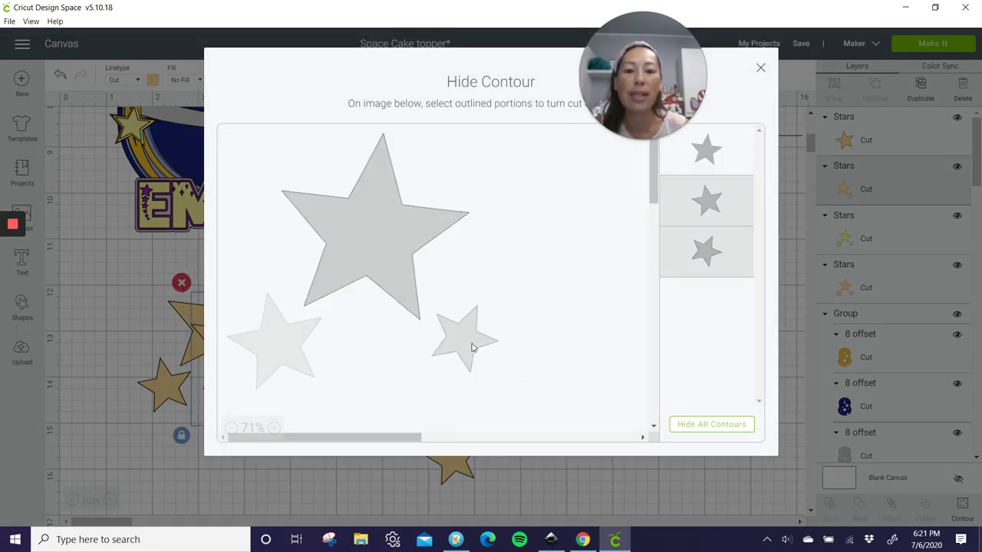
click(760, 70)
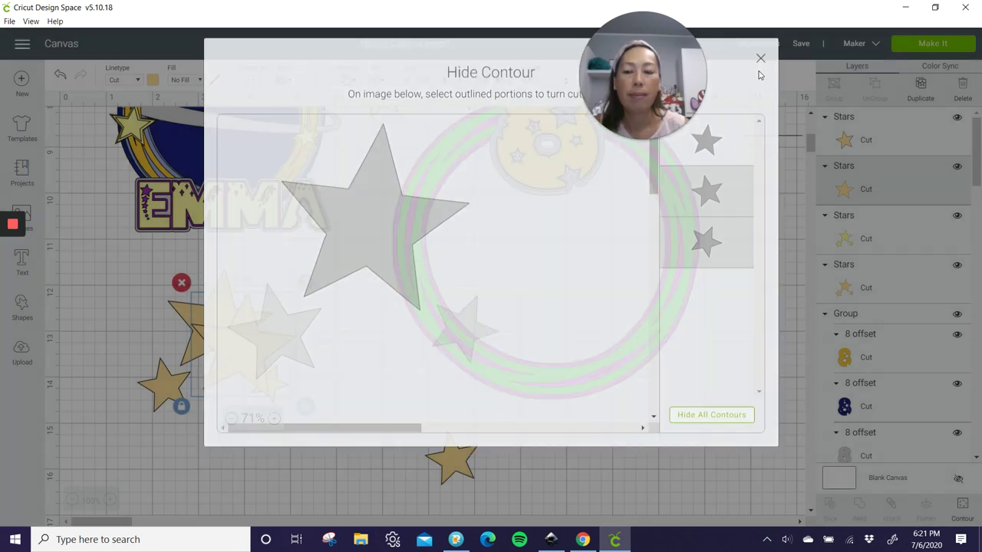
drag(213, 336, 376, 401)
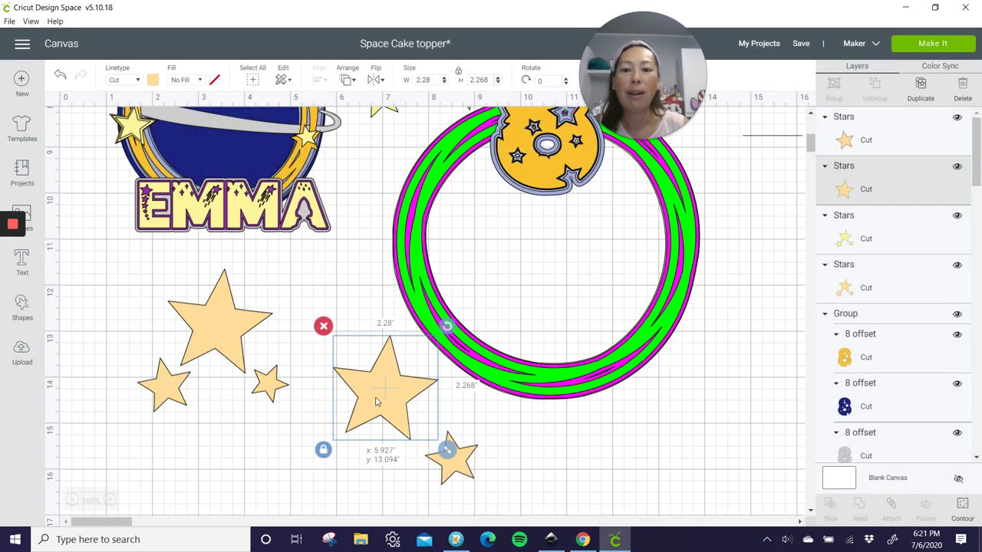
Hide the large and medium stars of the remaining orange set with Contour, and gather the smallest and medium single stars around the large one
click(216, 333)
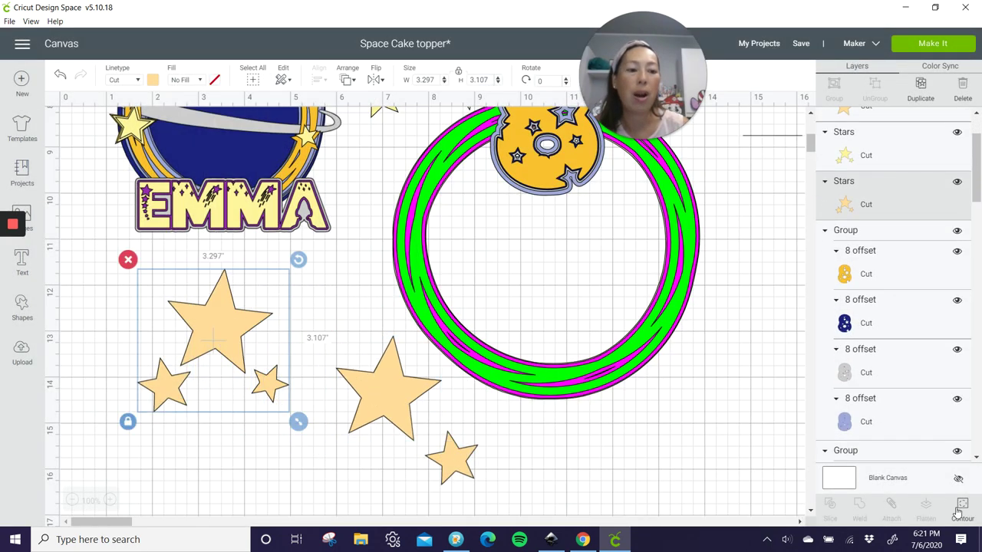
click(960, 511)
click(331, 294)
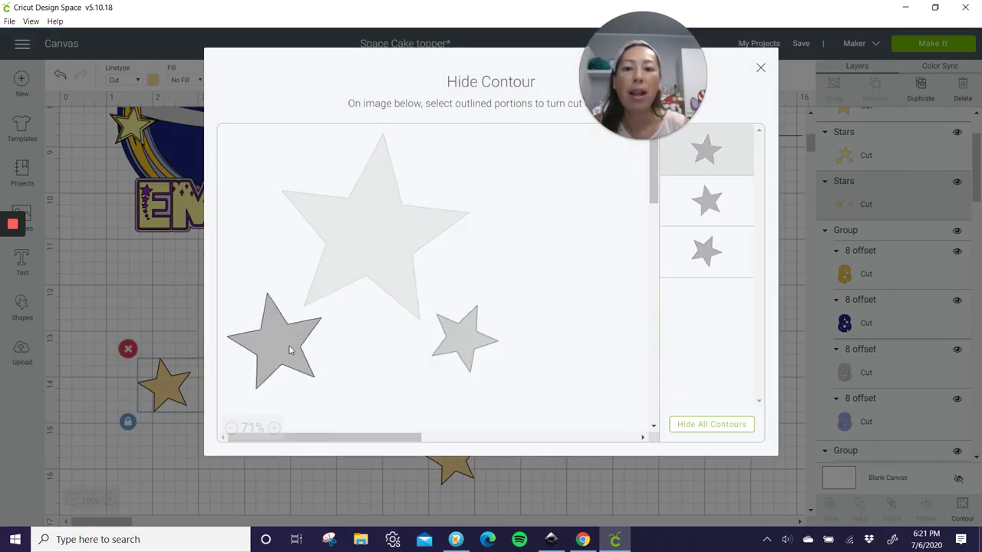
click(292, 351)
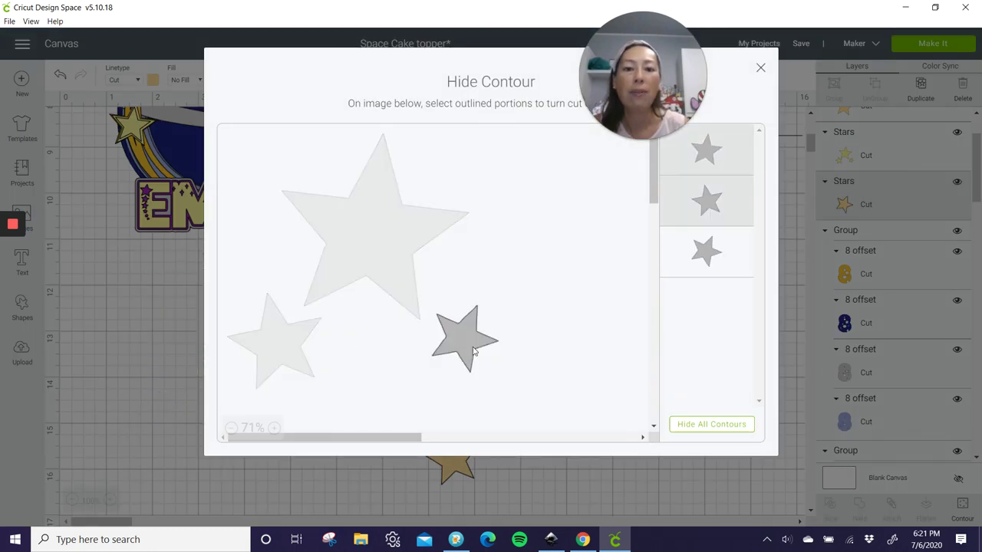
click(761, 70)
drag(274, 387, 332, 406)
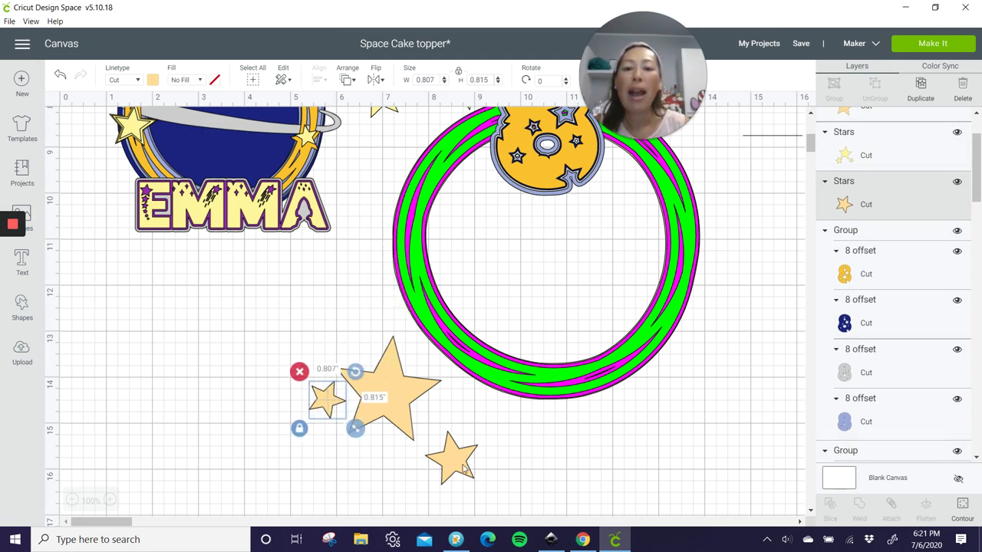
drag(463, 469, 386, 458)
Move the pale yellow star set to the empty canvas below the name and duplicate it twice
scroll(389, 391, up, 2)
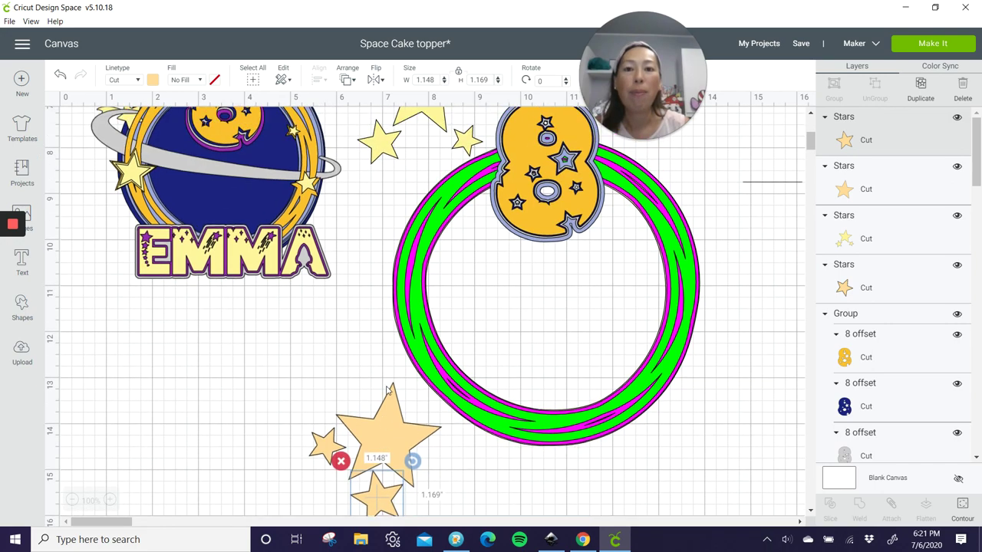
scroll(389, 391, up, 3)
drag(453, 180, 216, 449)
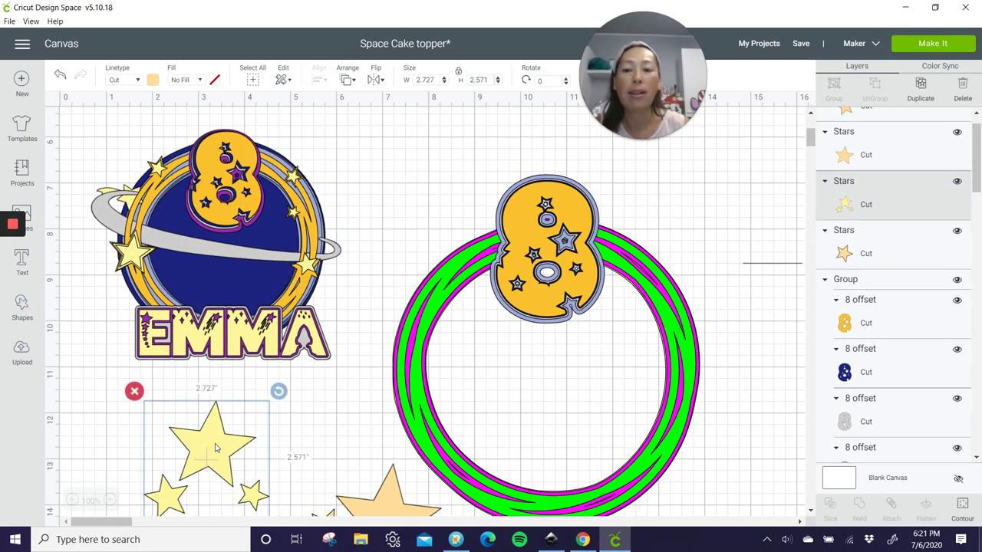
scroll(329, 392, down, 7)
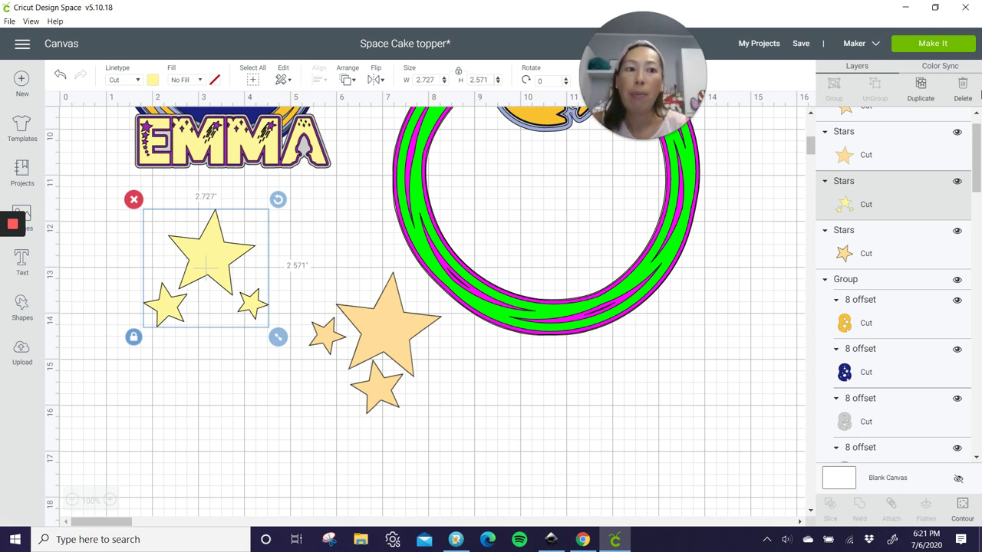
click(922, 90)
click(922, 90)
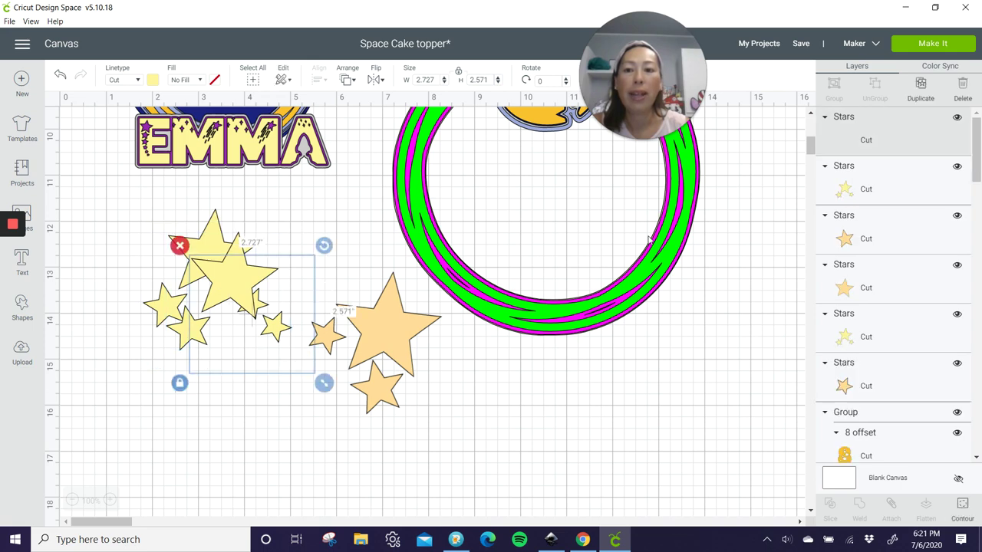
Move one yellow copy down clear of the others and use Contour to hide its largest and smallest stars
drag(252, 314, 246, 408)
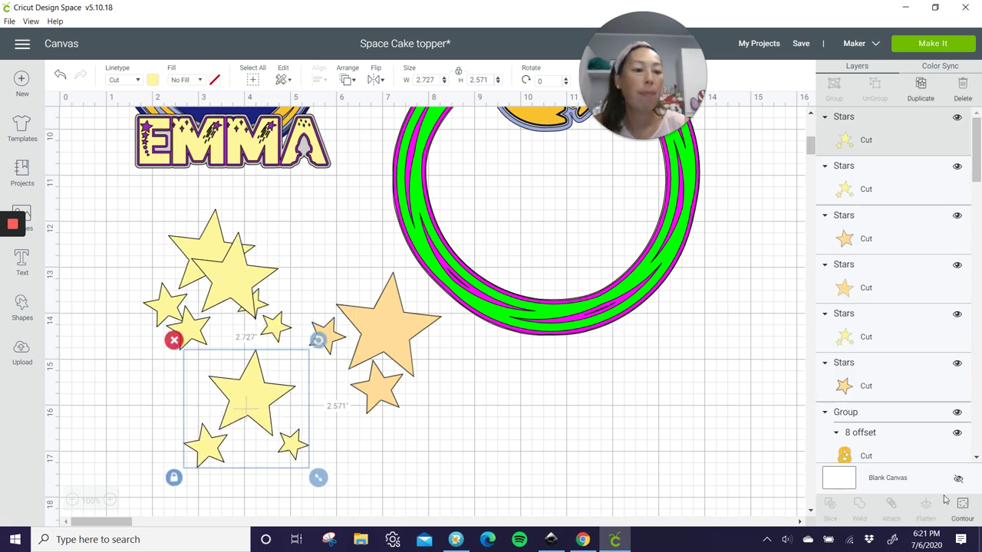
click(963, 513)
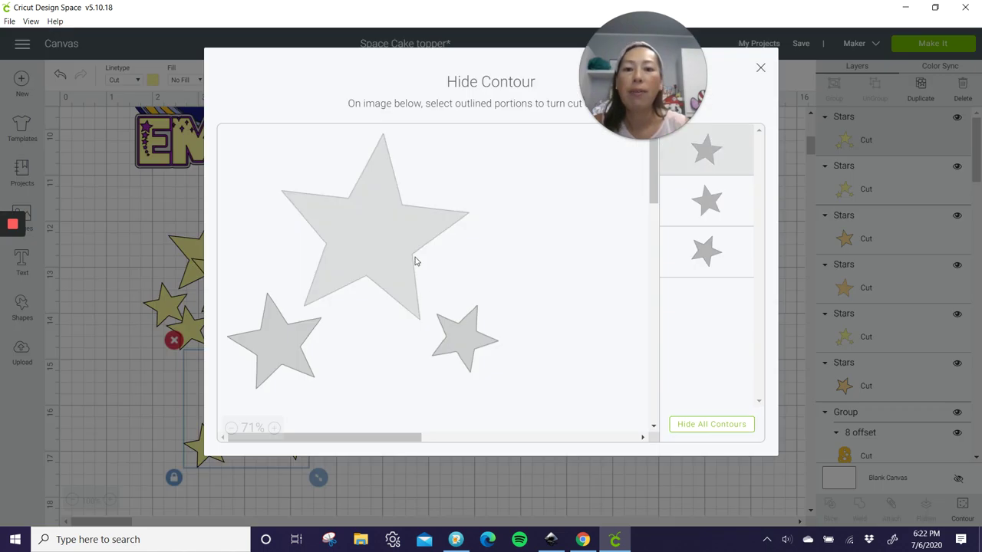
click(458, 331)
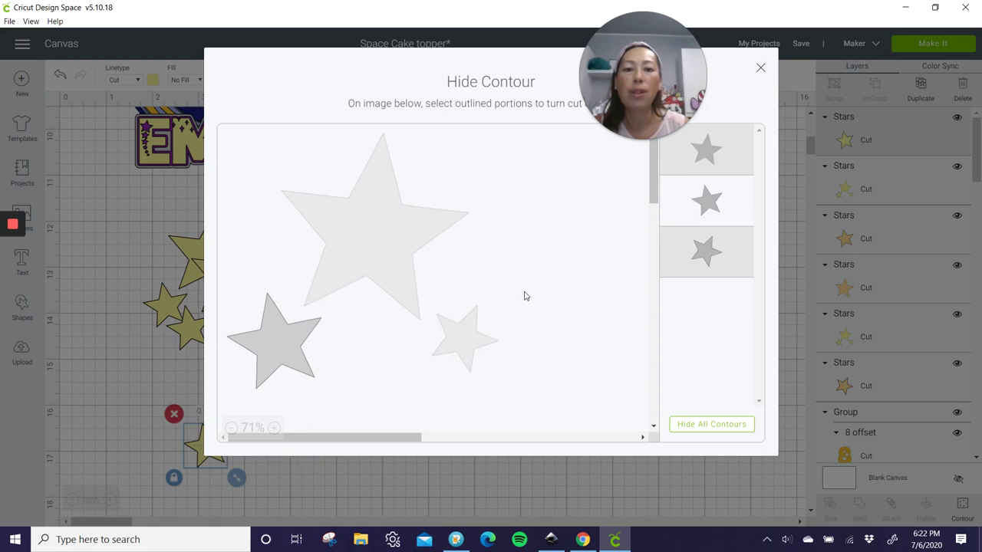
click(762, 69)
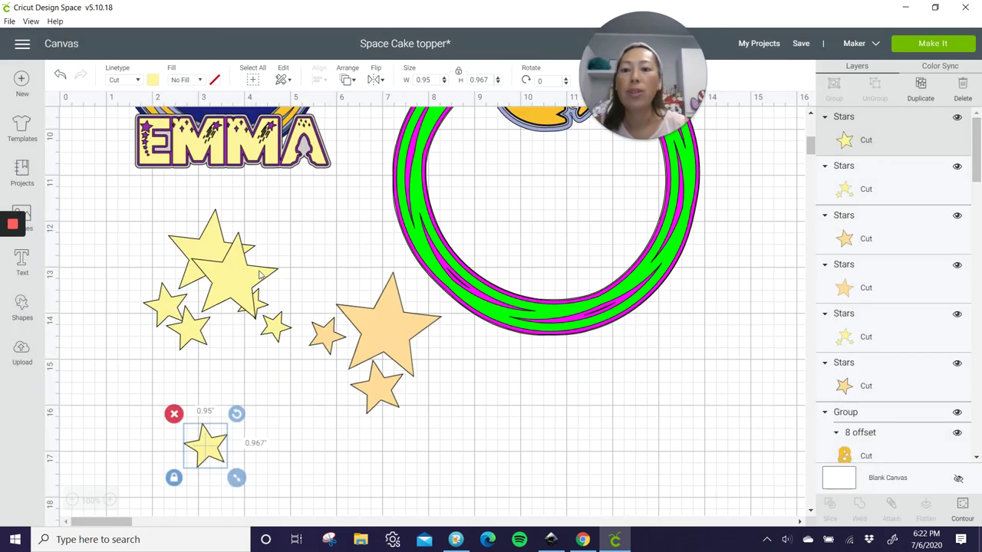
Shift the second yellow copy down, hide its two smaller stars with Contour, and move its large star beside the single medium yellow star
click(259, 276)
drag(259, 276, 253, 335)
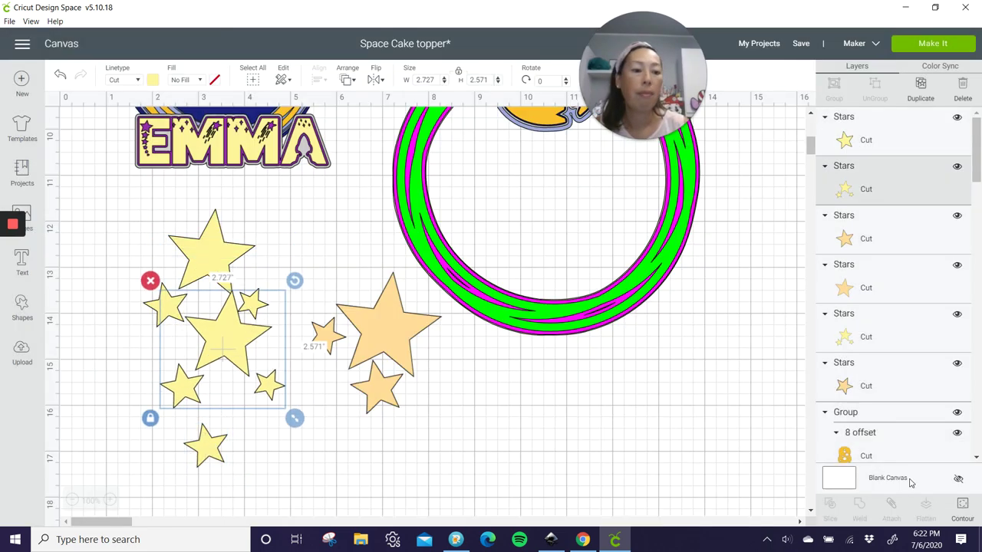
click(964, 509)
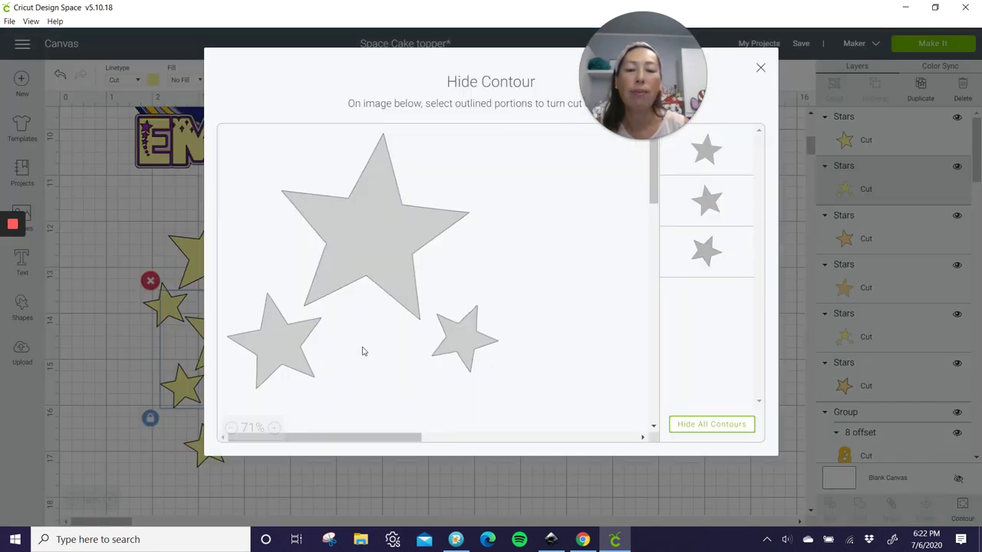
click(282, 349)
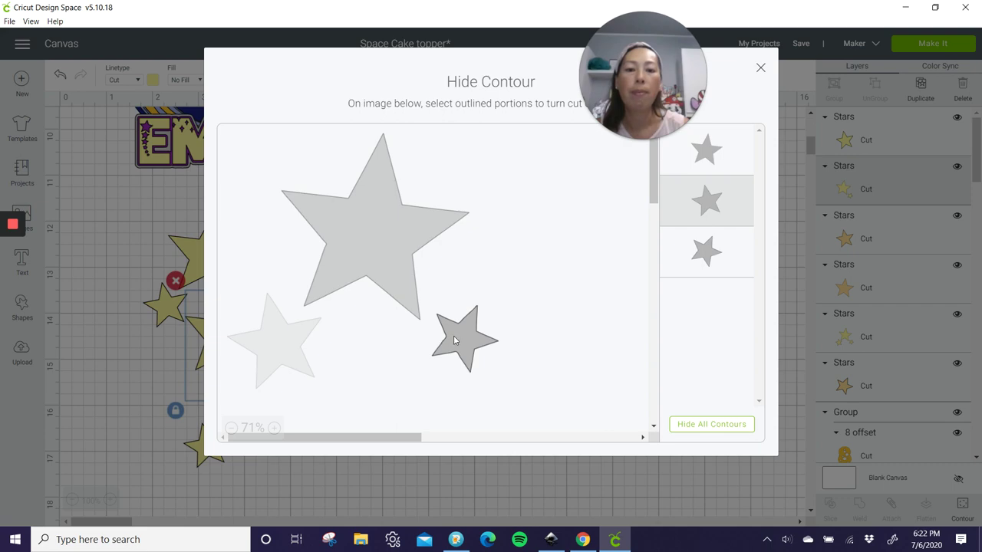
click(454, 340)
click(761, 72)
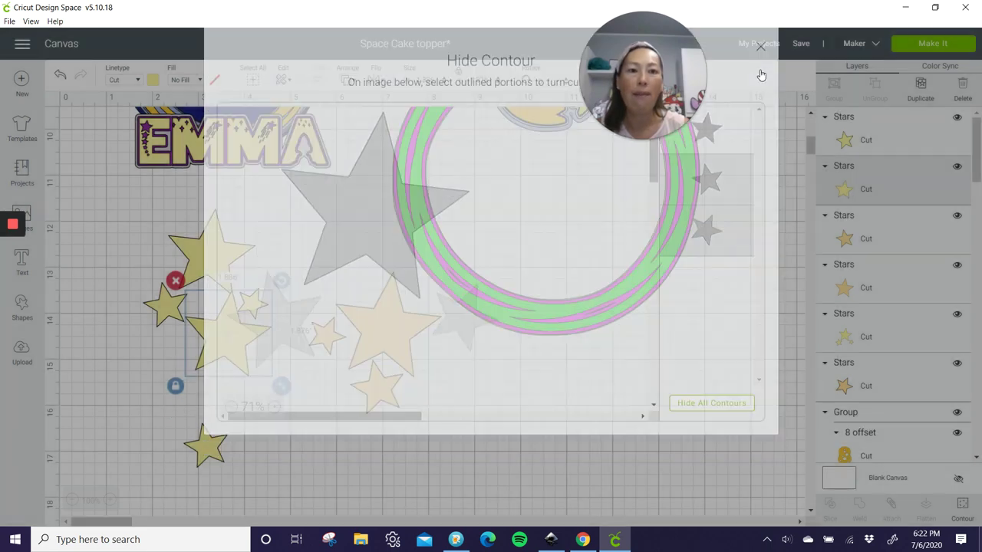
drag(236, 336, 289, 406)
Hide the large and medium stars of the last yellow set with Contour, and place its smallest star on the large yellow star
click(227, 298)
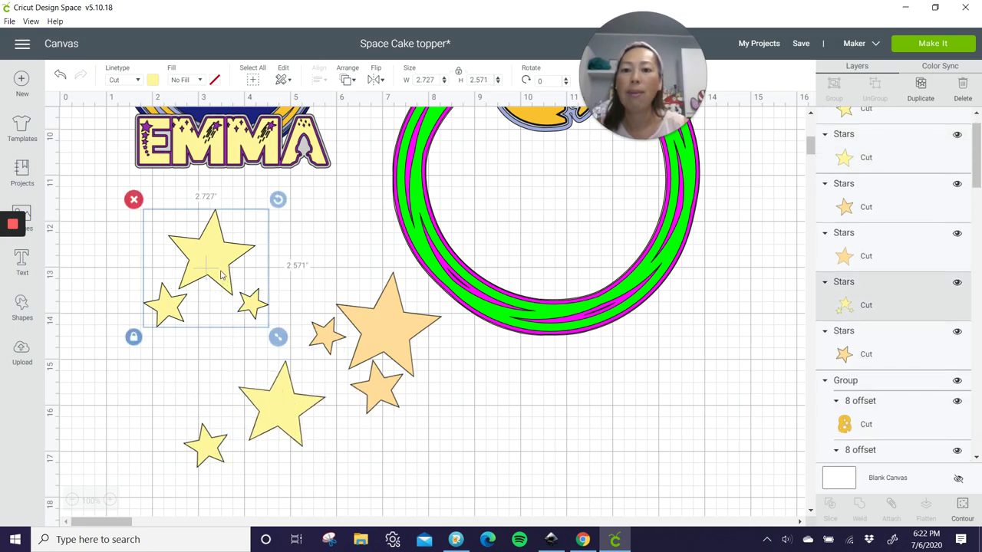
click(962, 506)
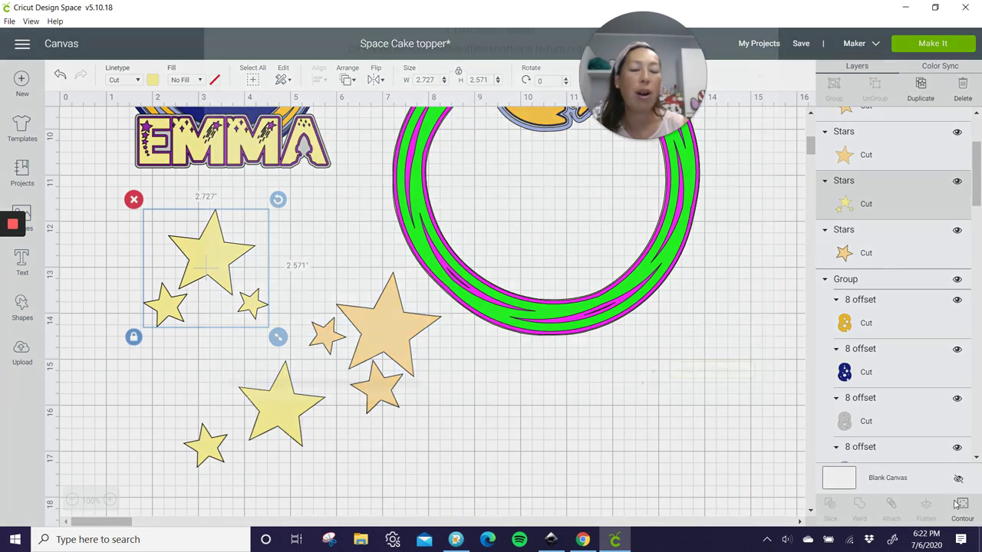
click(269, 336)
click(388, 251)
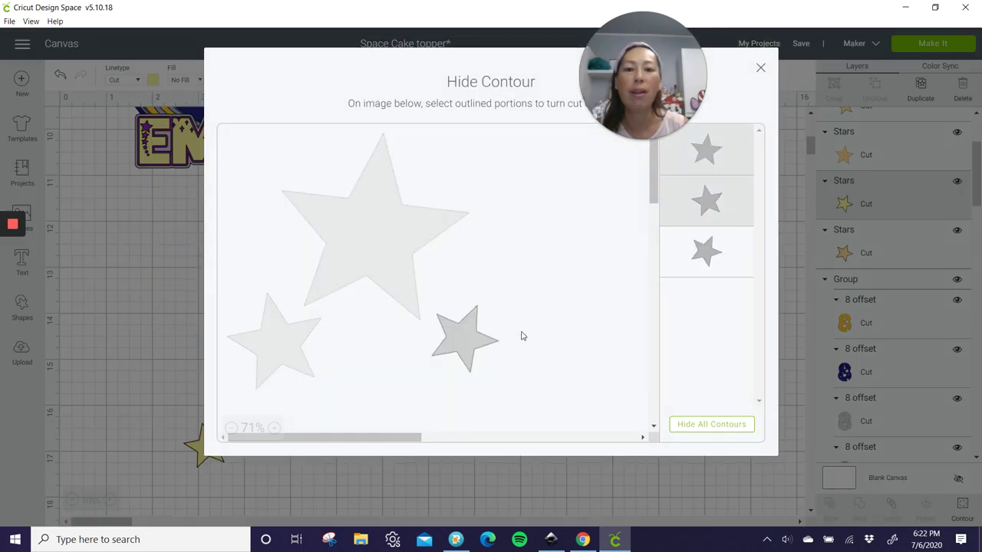
click(762, 69)
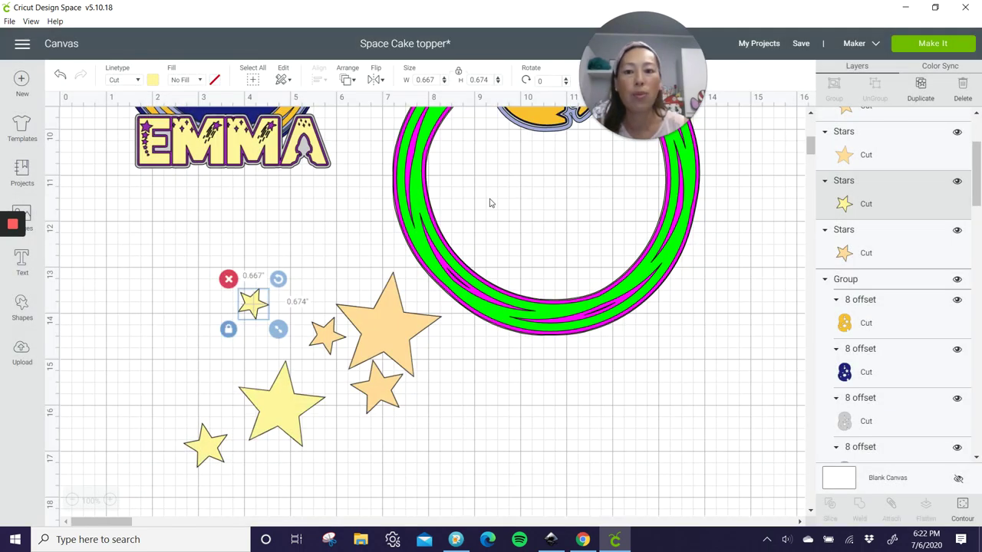
drag(258, 304, 289, 402)
Move the large, medium and small orange stars over the yellow stars to form one cluster
scroll(390, 266, up, 5)
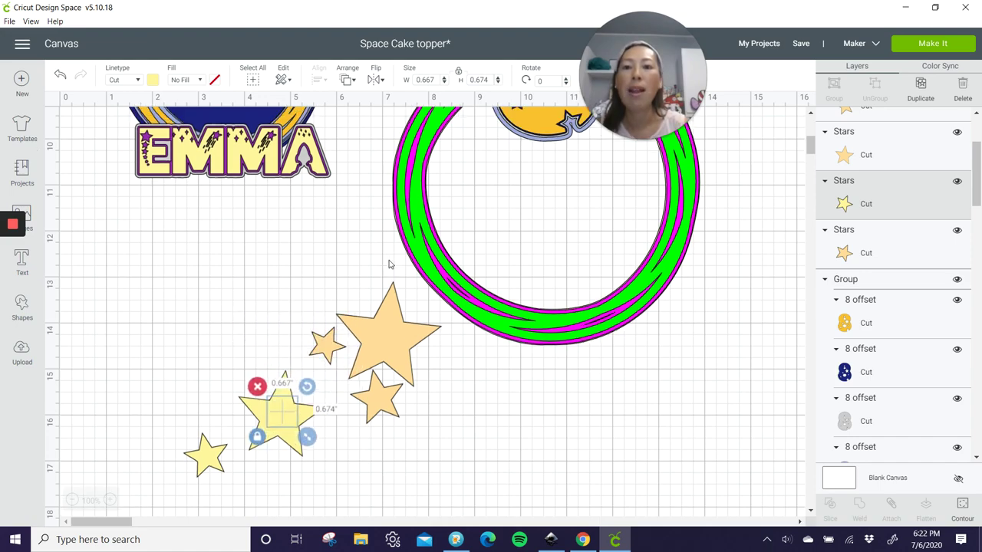
scroll(394, 322, down, 3)
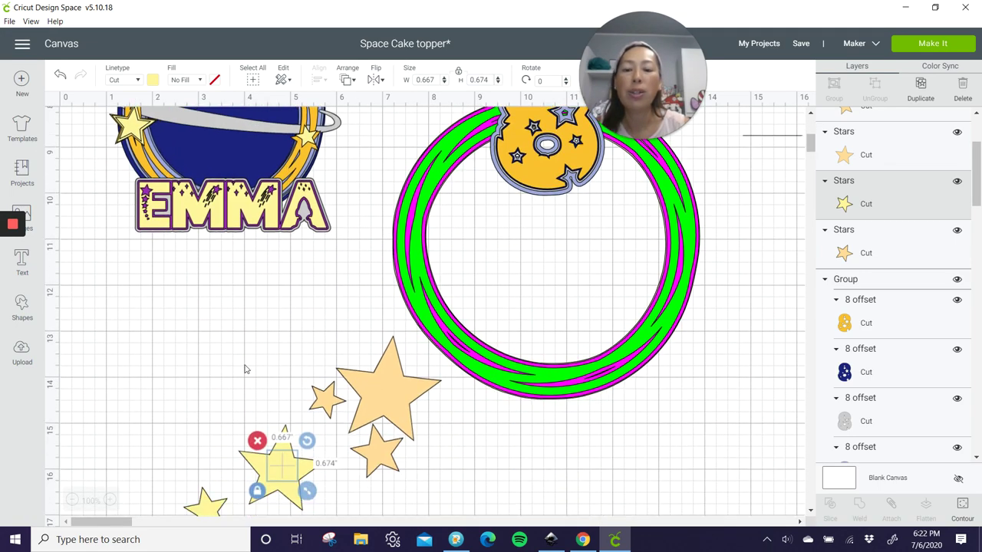
scroll(245, 369, down, 3)
drag(147, 213, 397, 388)
click(92, 328)
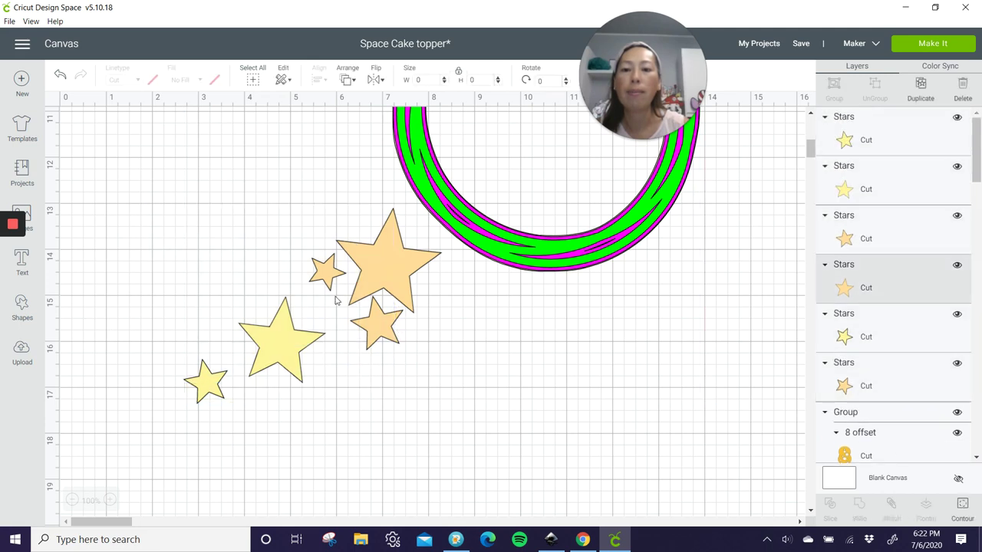
drag(374, 288, 224, 342)
drag(376, 322, 229, 357)
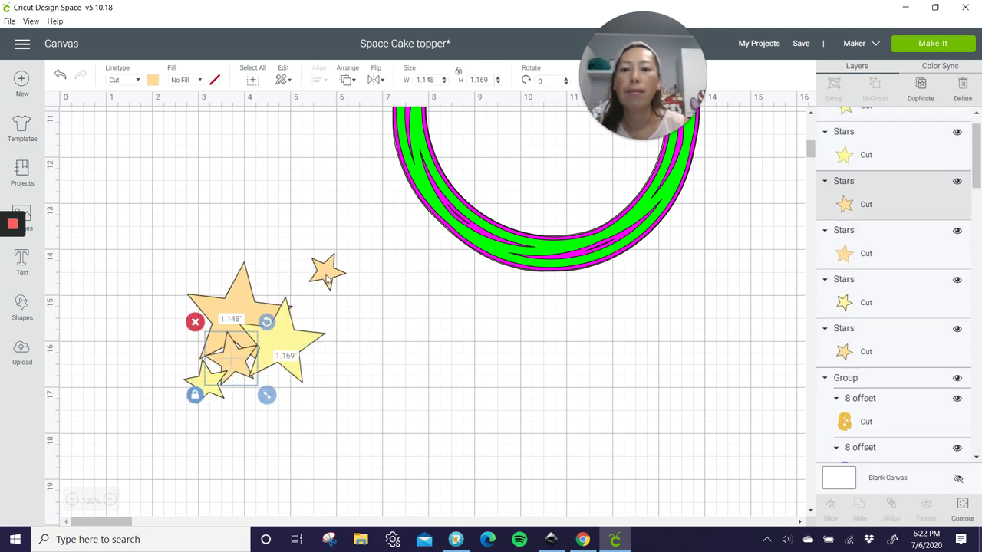
drag(326, 270, 235, 332)
Select all six clustered stars and scale them down together to 2.42 by 2.418 inches
scroll(244, 318, up, 1)
scroll(244, 319, up, 2)
scroll(244, 318, down, 3)
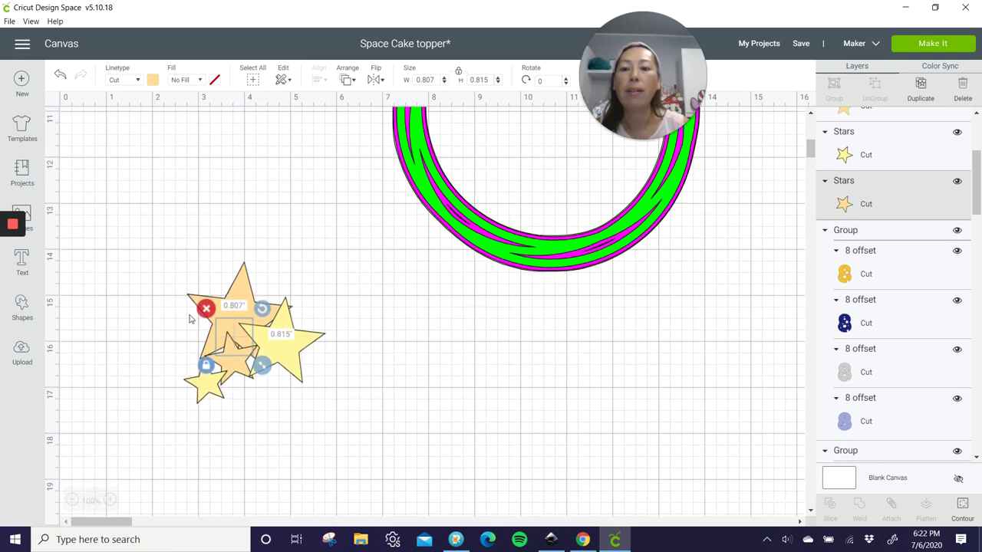
drag(153, 258, 303, 384)
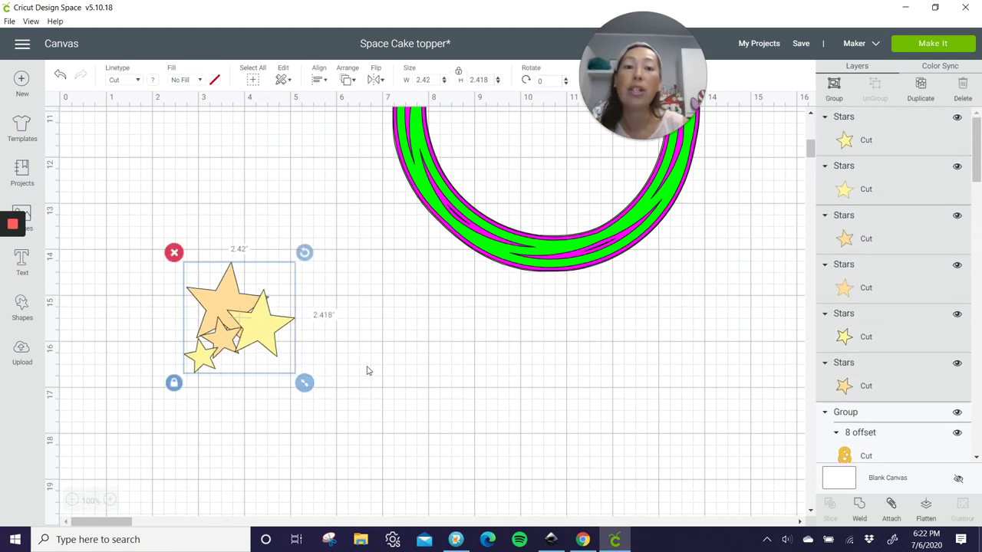
click(364, 367)
Pull the large orange and large yellow stars out of the cluster and place the orange one on the green ring's left side
drag(215, 301, 280, 224)
drag(259, 316, 340, 301)
scroll(320, 288, up, 5)
scroll(320, 287, up, 1)
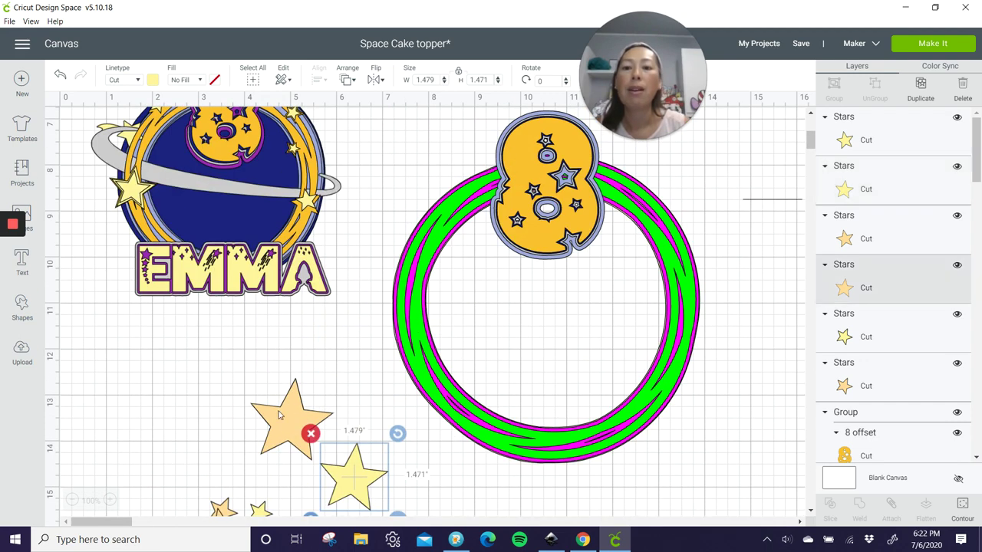
drag(275, 418, 403, 333)
Place the medium orange star on the ring's right side and the smallest orange star on its upper left, near the 8
scroll(276, 379, down, 5)
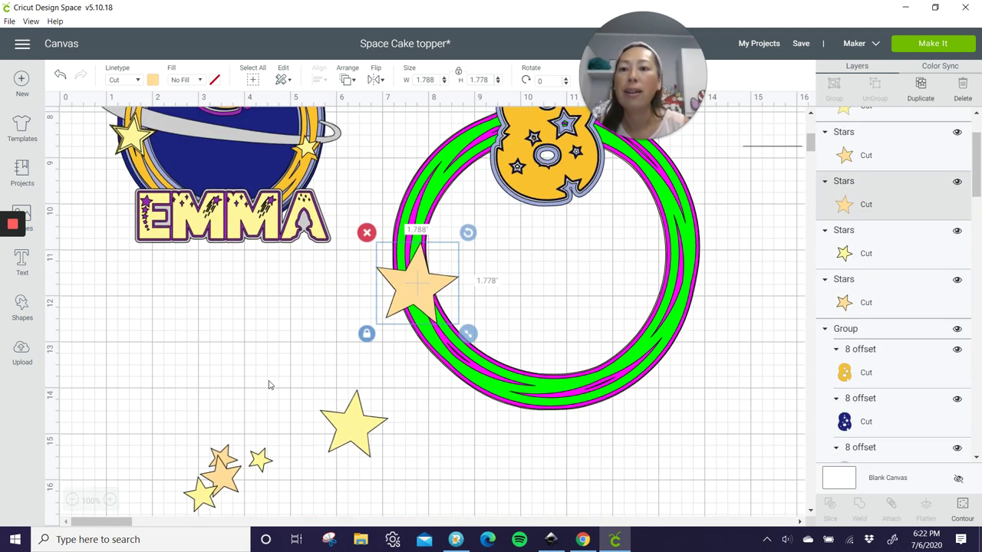
drag(230, 399, 686, 178)
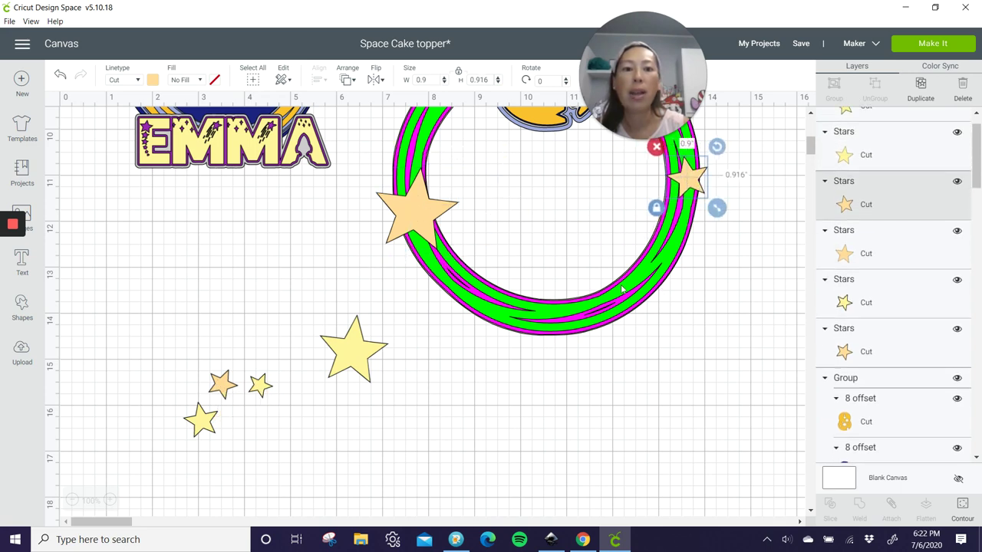
scroll(311, 395, up, 2)
drag(223, 451, 462, 136)
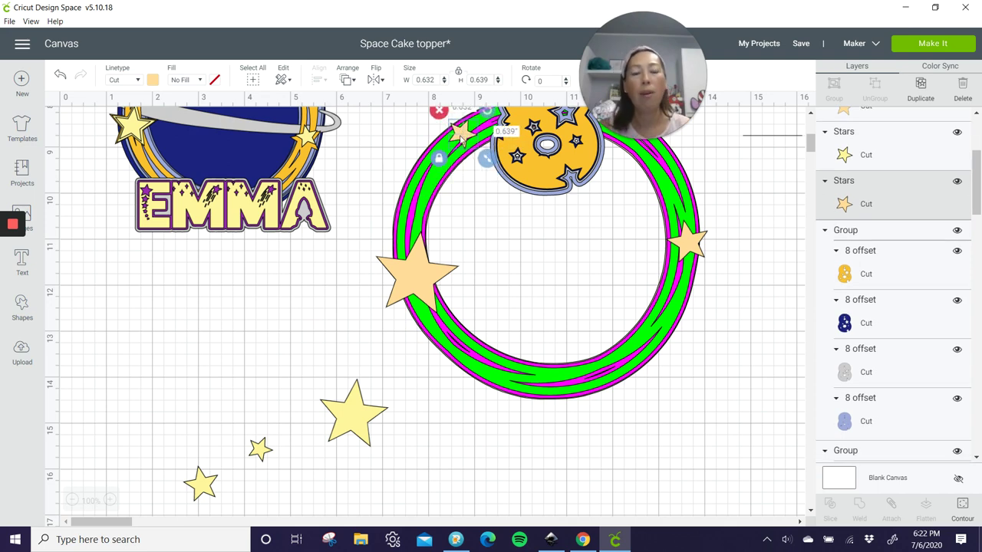
scroll(491, 231, up, 2)
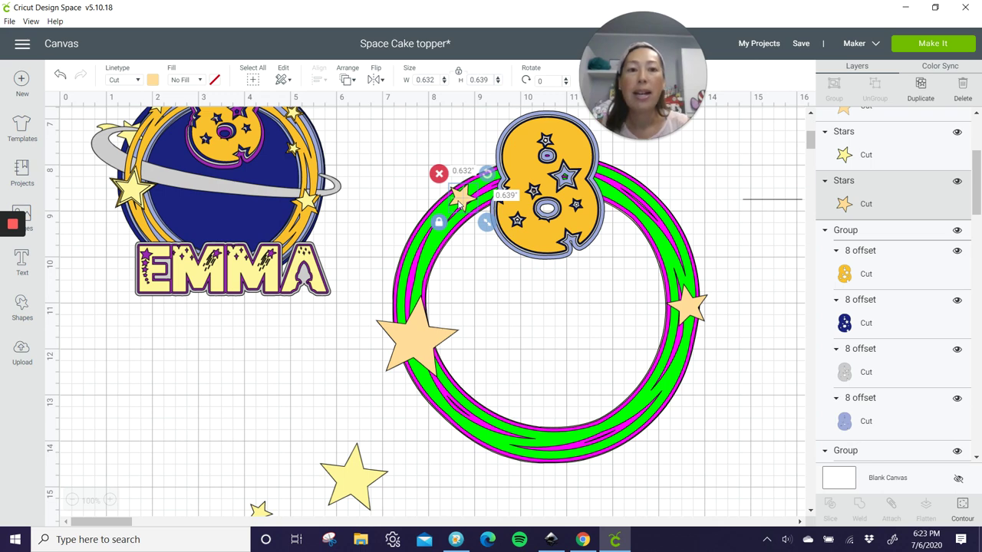
shift+click(426, 343)
shift+click(688, 311)
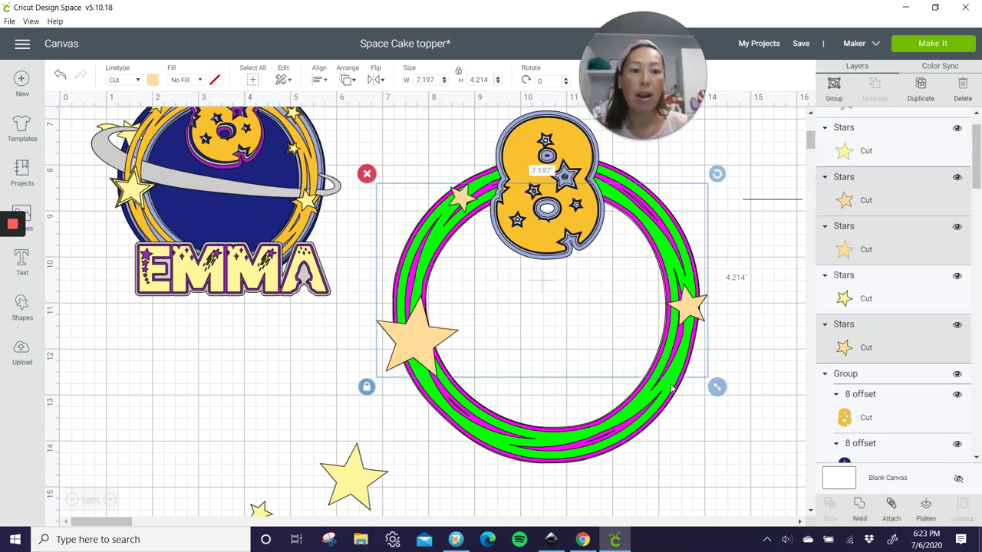
shift+click(652, 395)
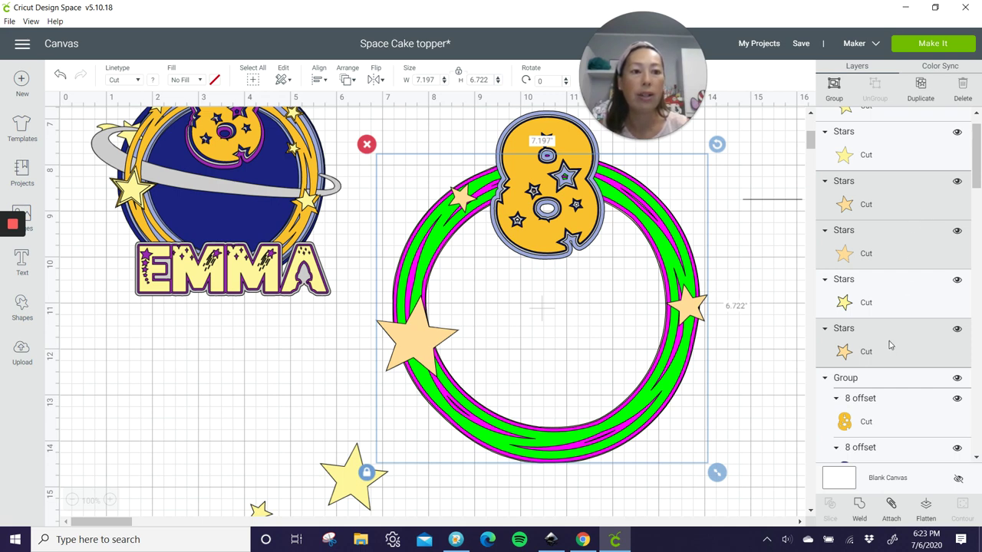
scroll(892, 322, down, 5)
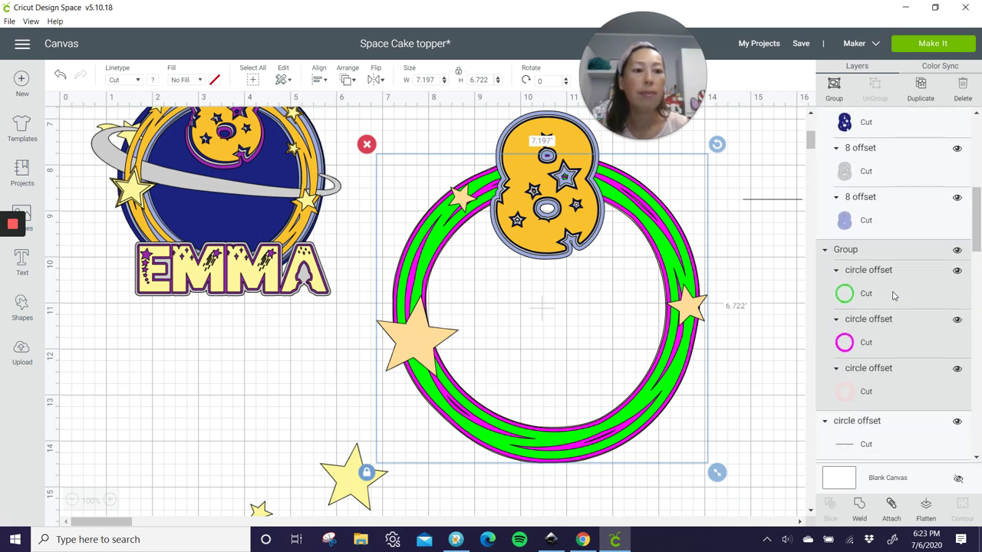
scroll(894, 296, down, 1)
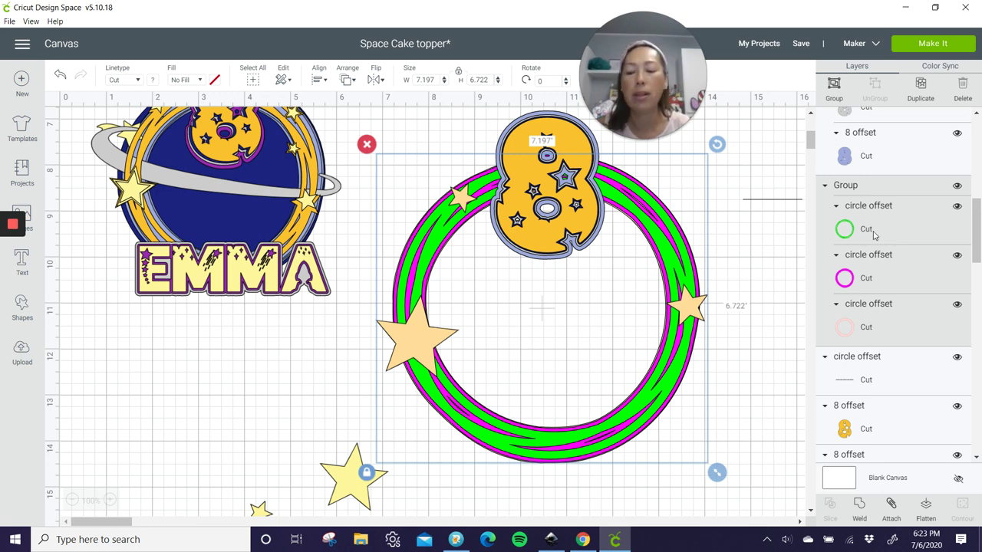
click(765, 240)
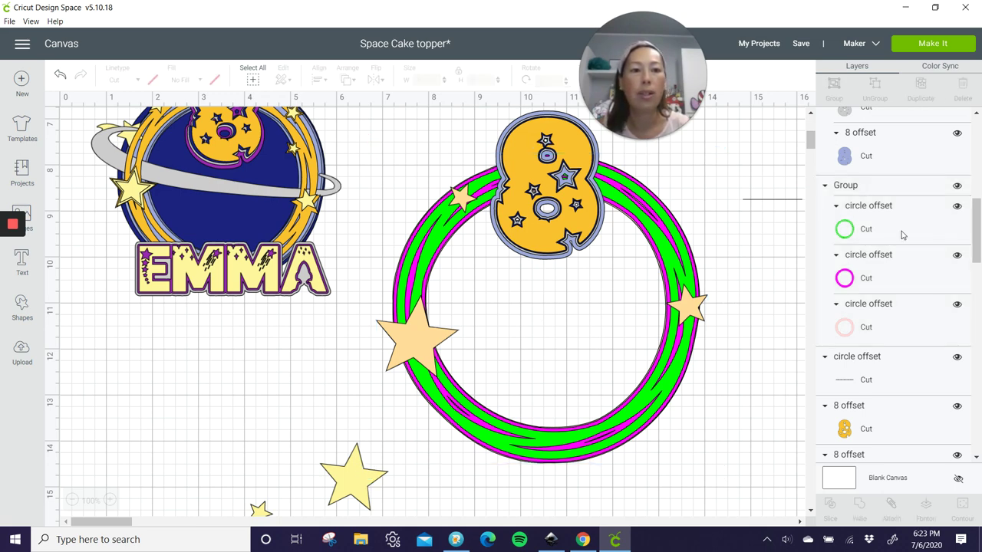
Weld the three orange stars on the ring to the green circle offset layer only
click(902, 235)
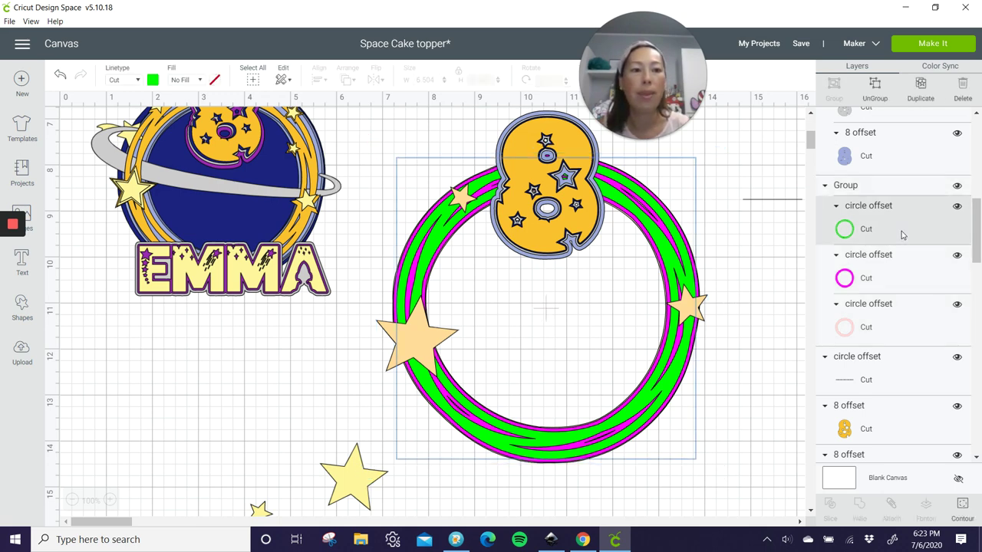
click(705, 303)
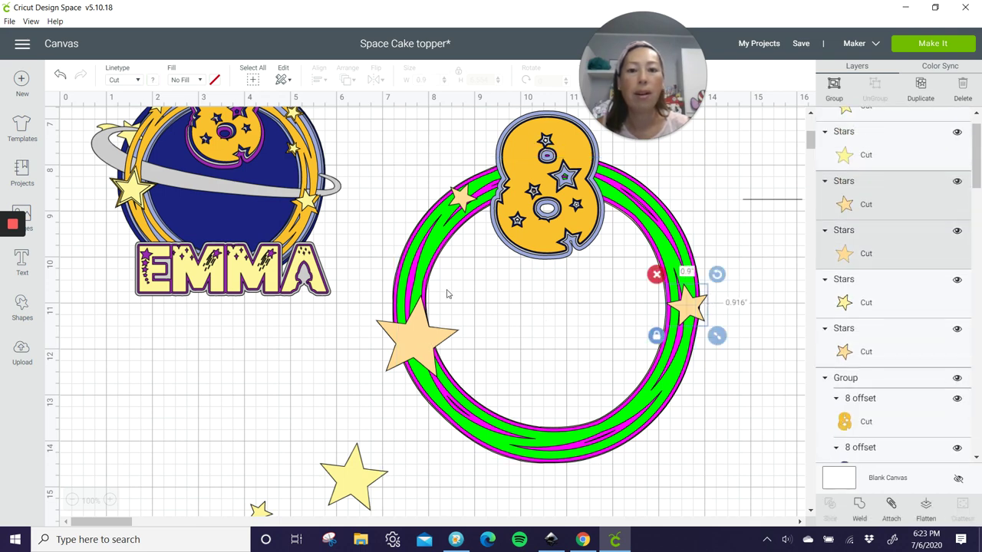
shift+click(460, 199)
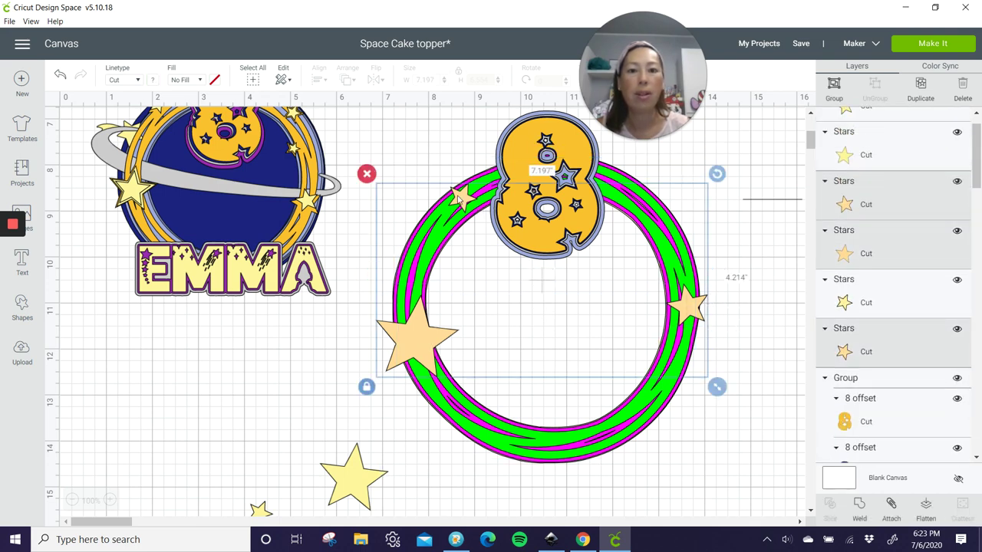
scroll(861, 394, down, 10)
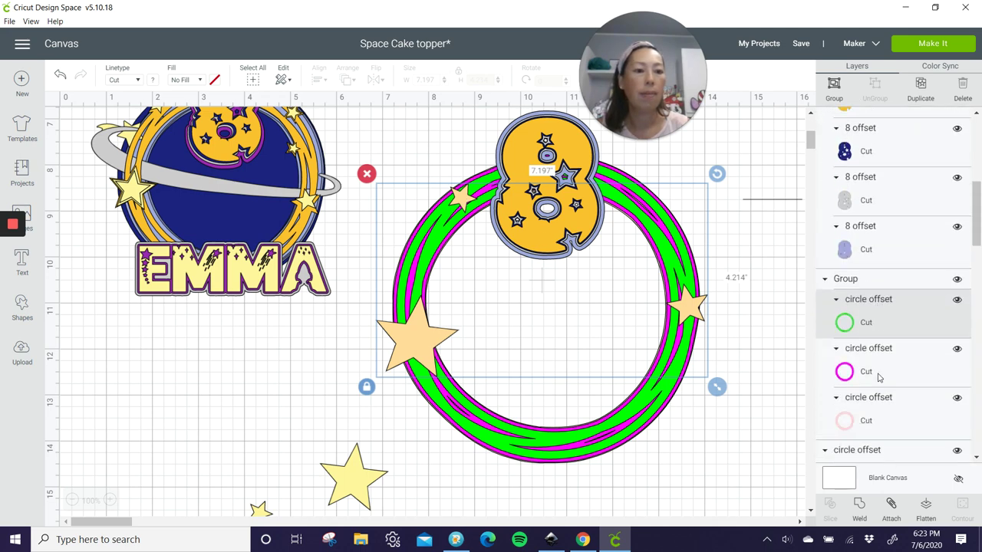
click(859, 508)
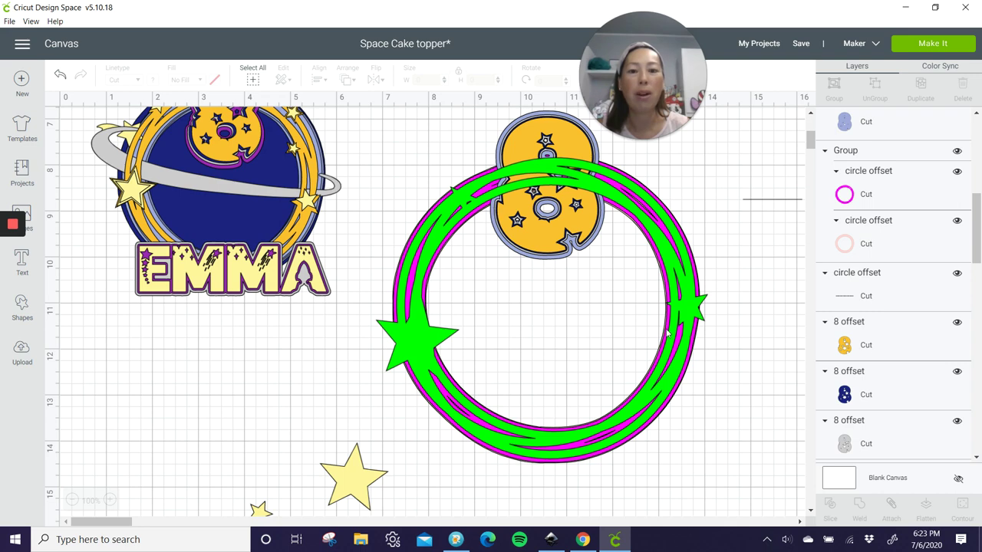
Bring the large yellow star to the front and center it over the large welded star on the ring's left side
scroll(415, 361, down, 5)
drag(336, 340, 327, 287)
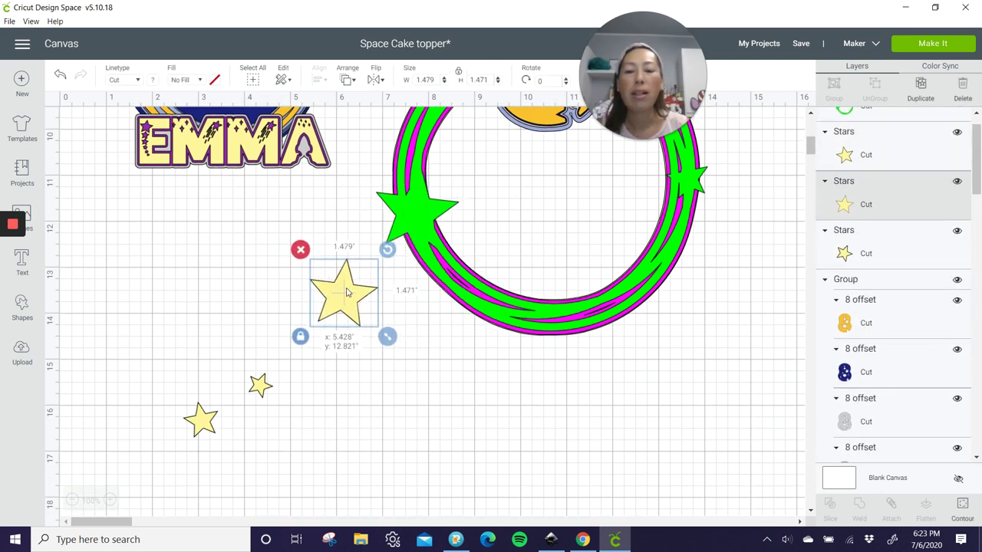
click(422, 237)
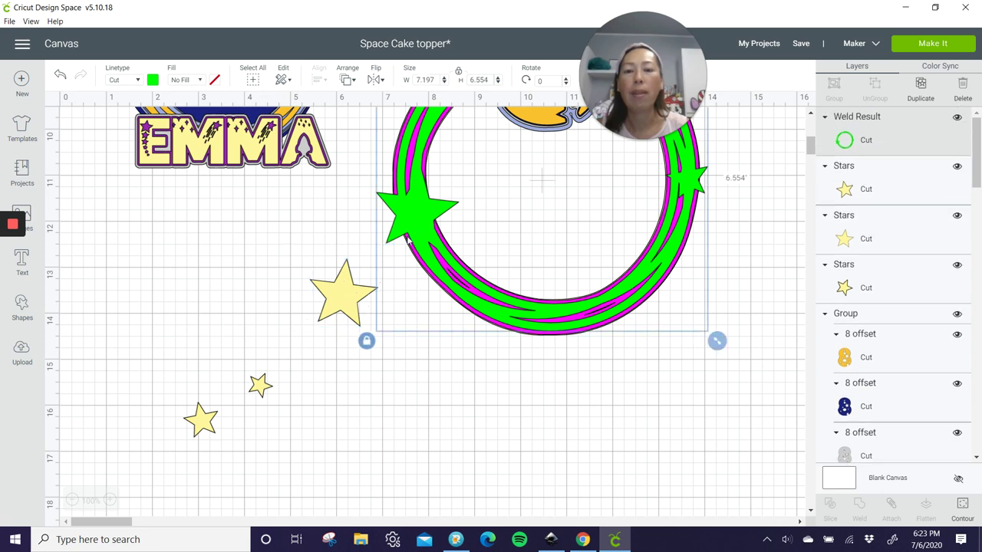
scroll(366, 152, up, 2)
click(328, 365)
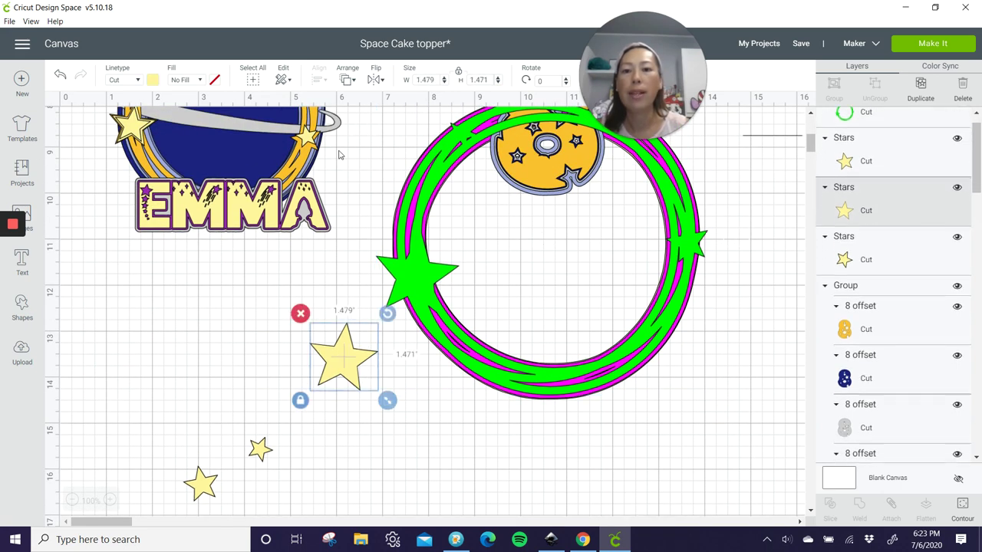
click(348, 79)
click(353, 156)
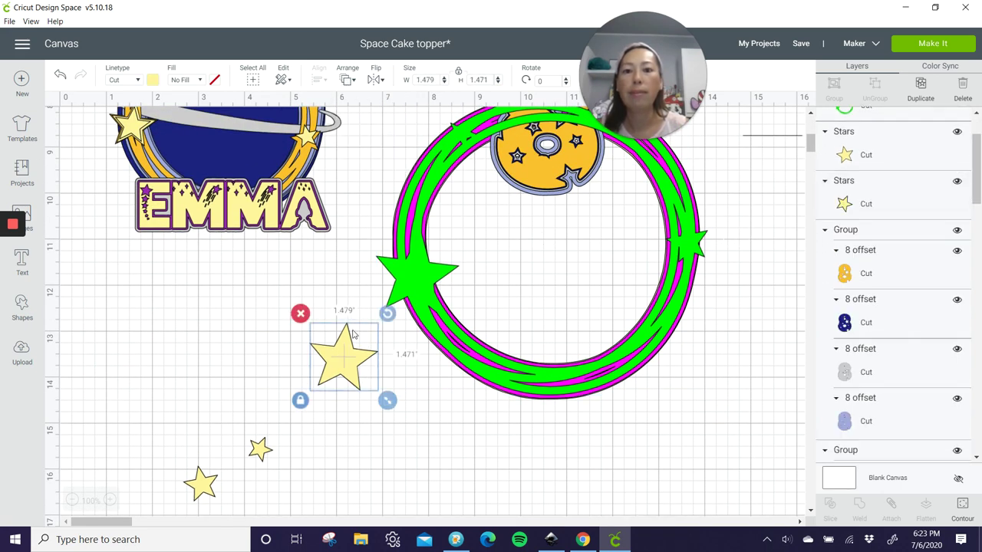
drag(342, 366, 414, 281)
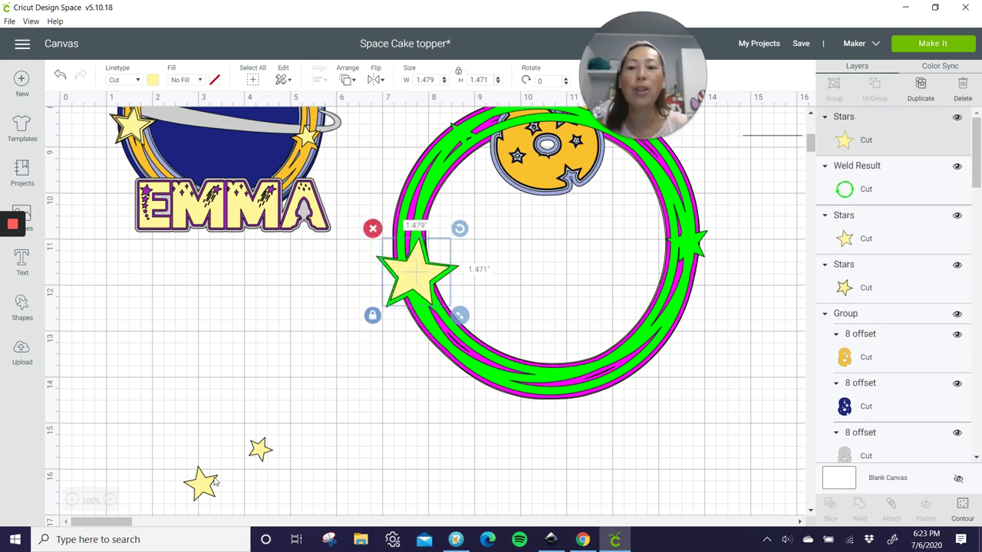
Move the medium yellow star just outside the ring's right side, next to the welded star there
drag(216, 481, 510, 236)
drag(704, 255, 741, 263)
scroll(737, 265, up, 2)
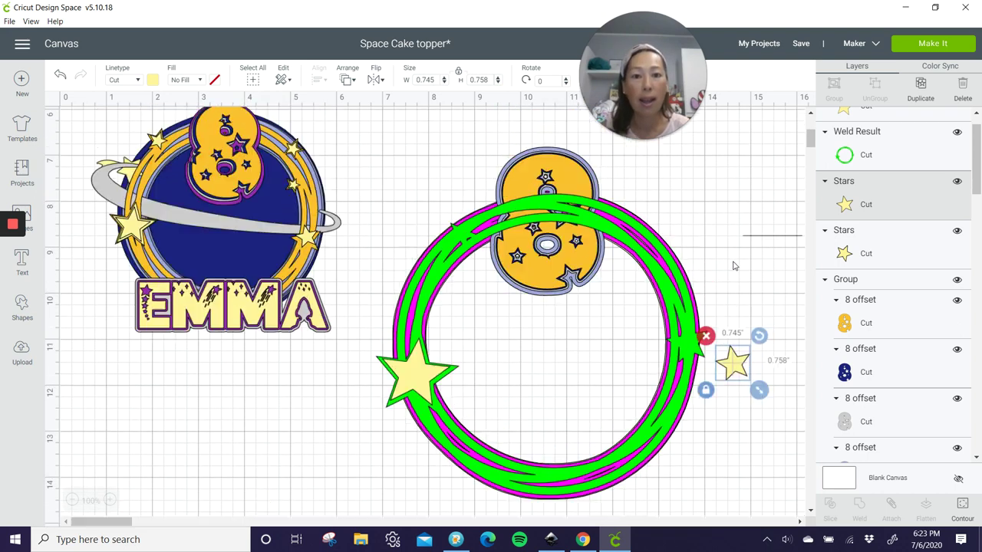
scroll(737, 265, up, 2)
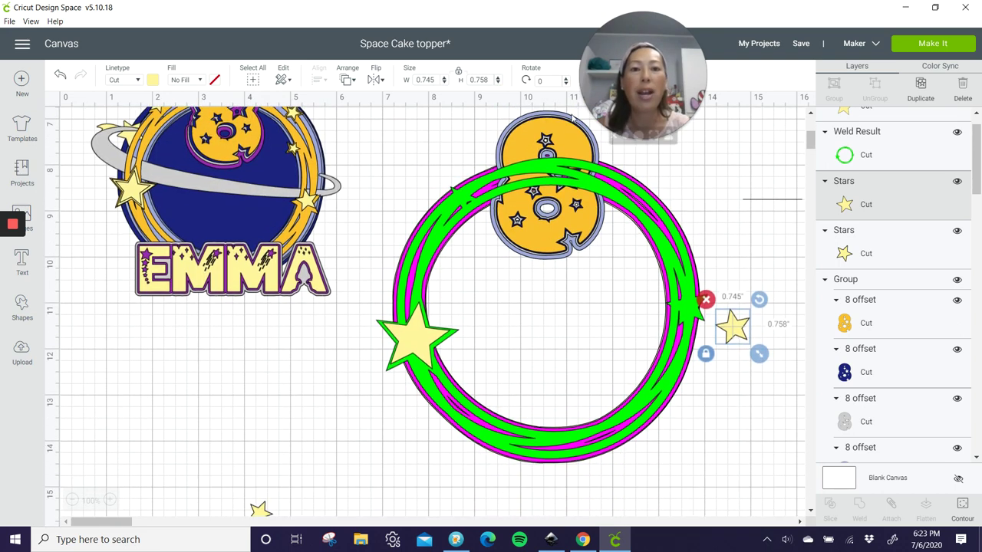
Bring the grouped 8 offset layers to the front of the welded green ring
click(559, 132)
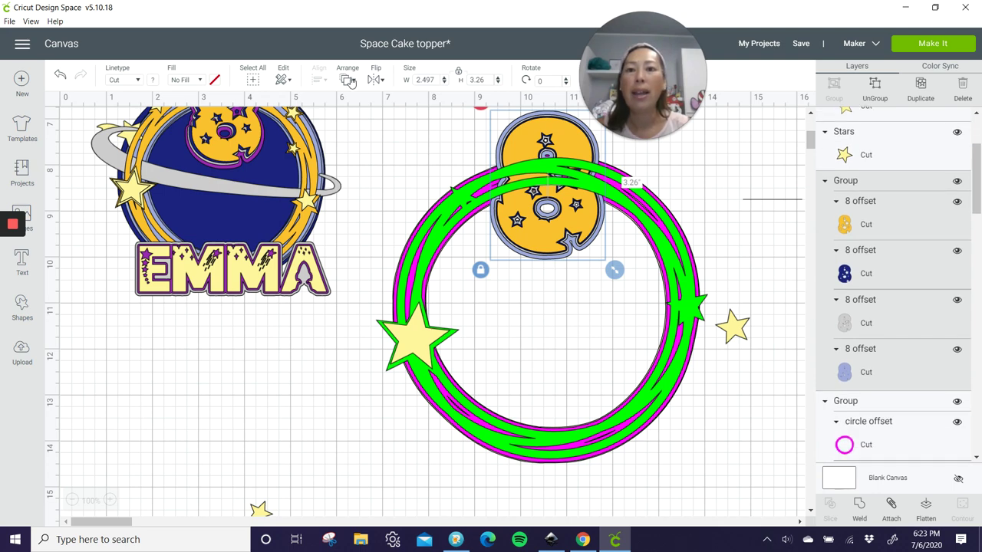
click(348, 81)
click(380, 158)
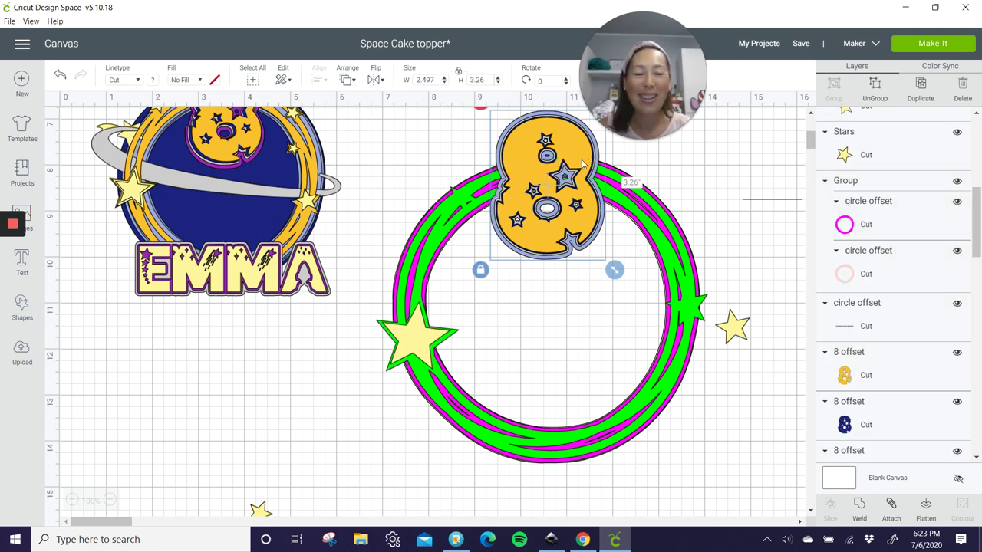
Place the medium and smallest yellow stars over the welded stars at the ring's right and upper left, both brought to the front
click(731, 326)
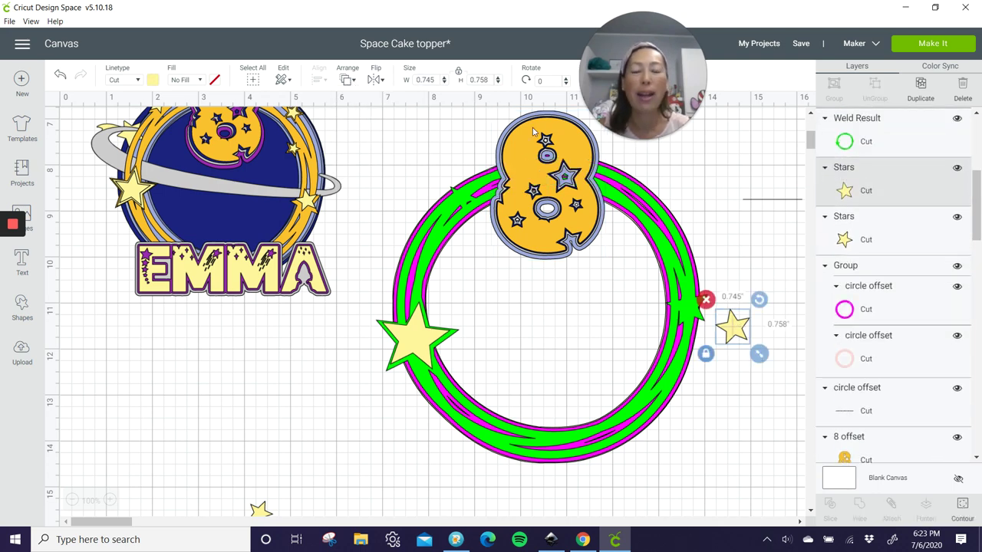
click(348, 80)
click(378, 156)
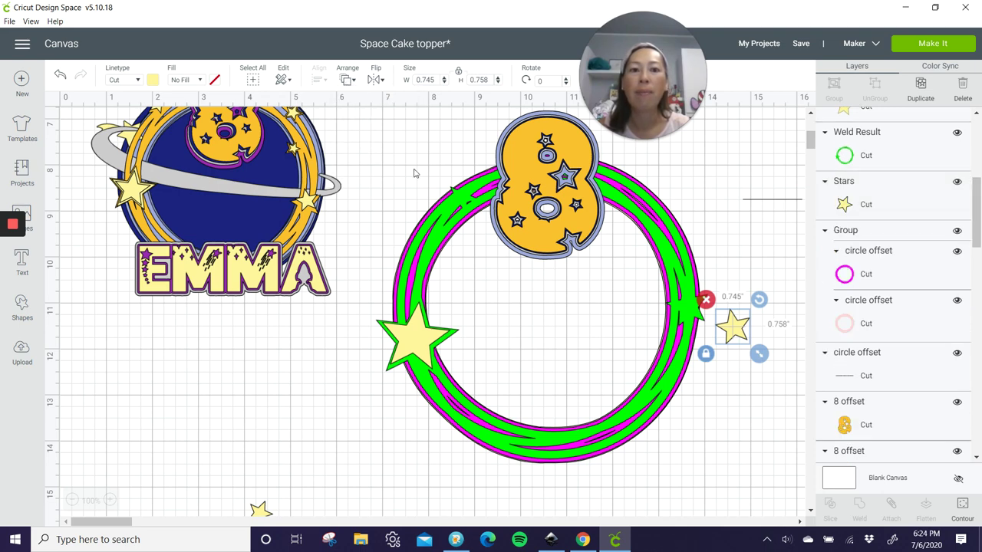
drag(737, 330, 694, 310)
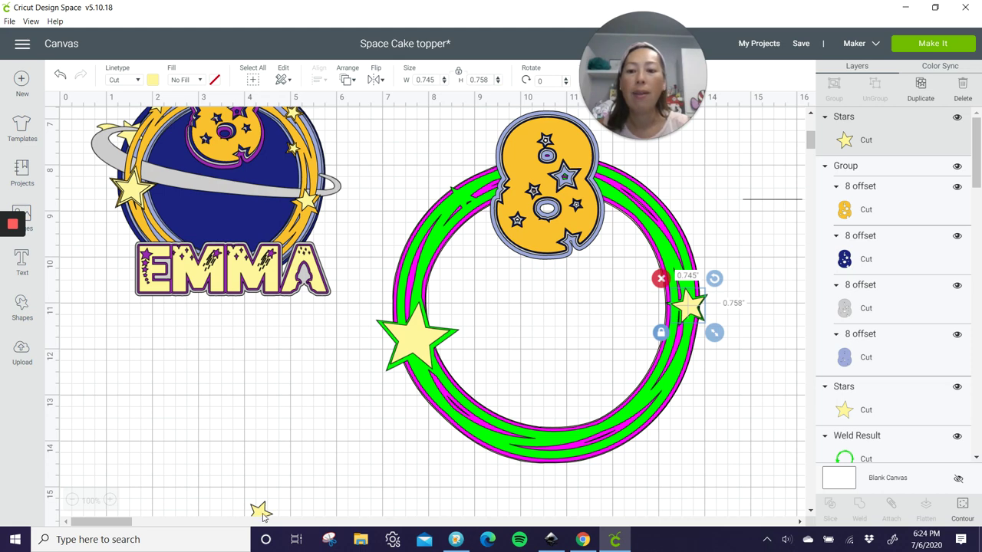
drag(262, 511, 460, 201)
click(348, 80)
click(380, 156)
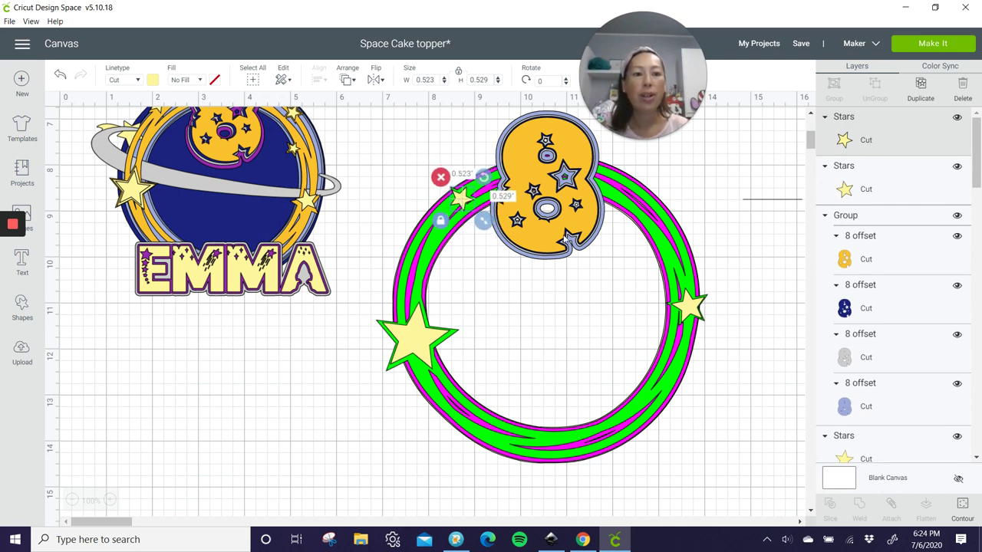
Search the image library for "planet"
scroll(201, 265, up, 3)
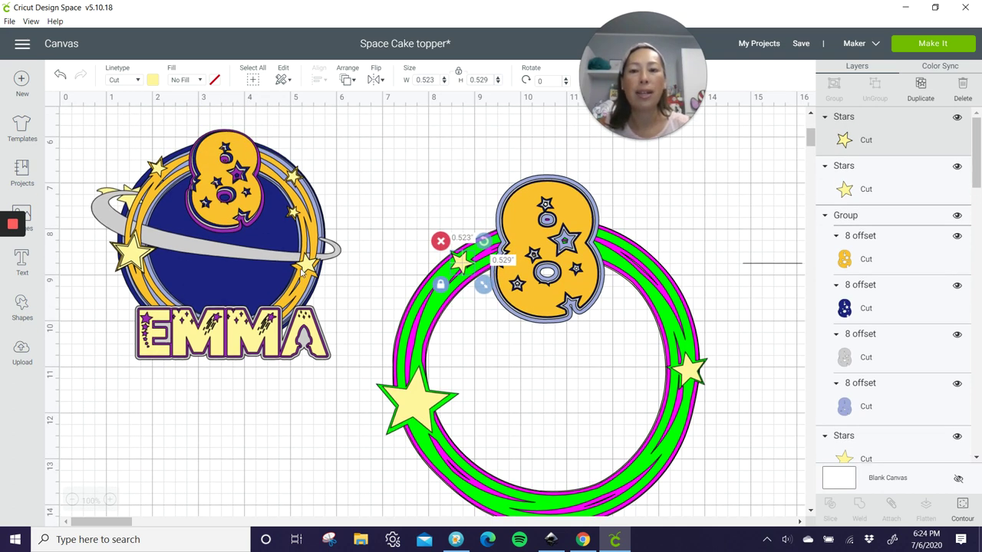
click(37, 219)
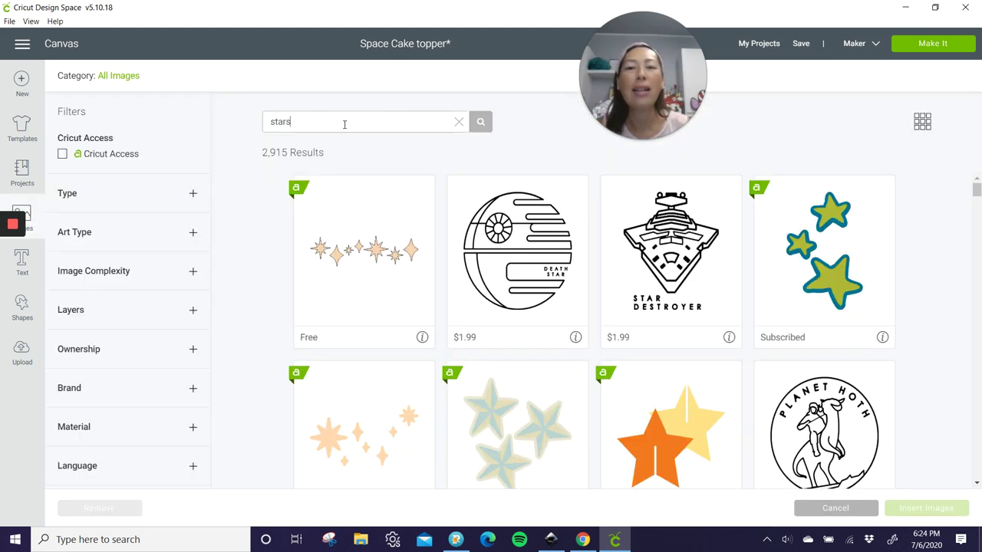
drag(345, 125, 195, 119)
text(planet)
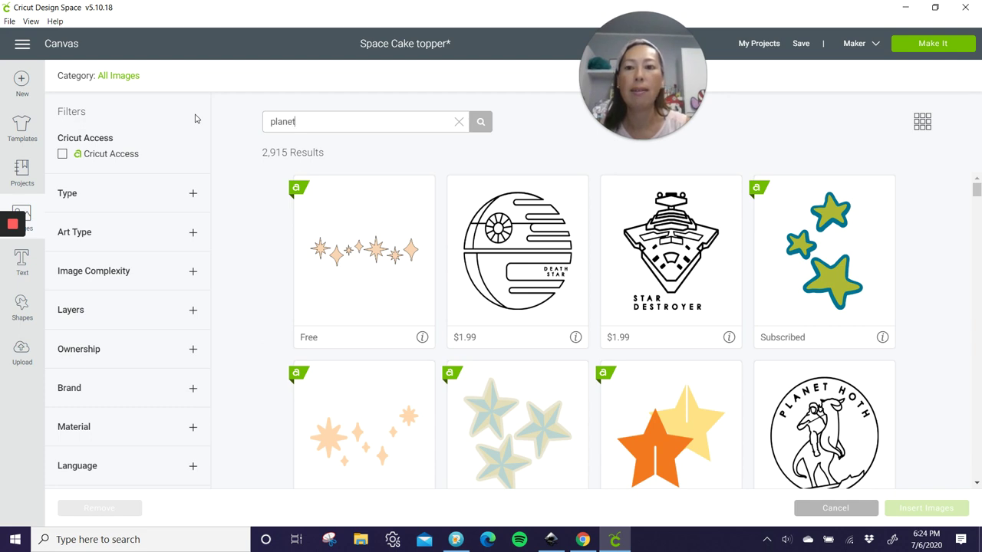
key(Return)
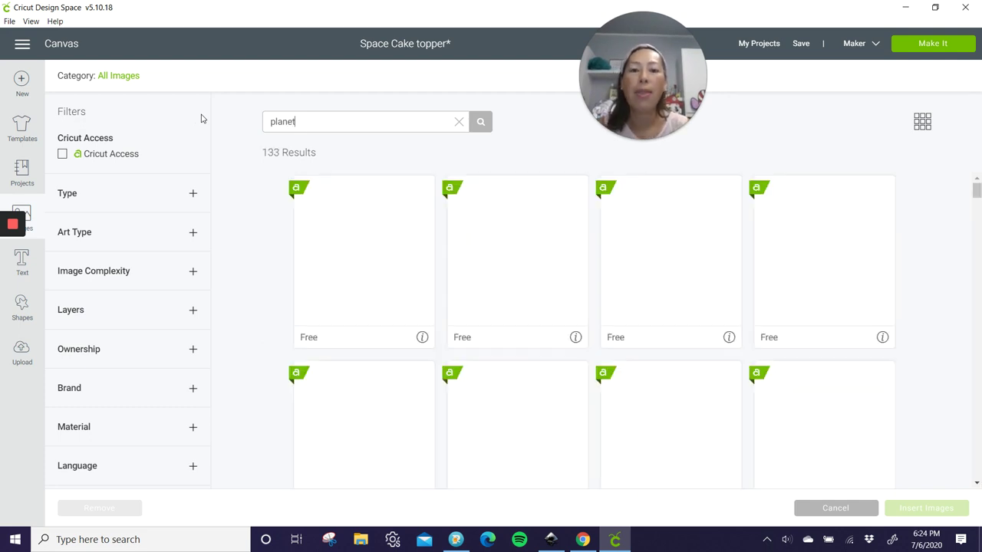
Insert the yellow planet image with the tilted red ring into the project
scroll(521, 213, down, 5)
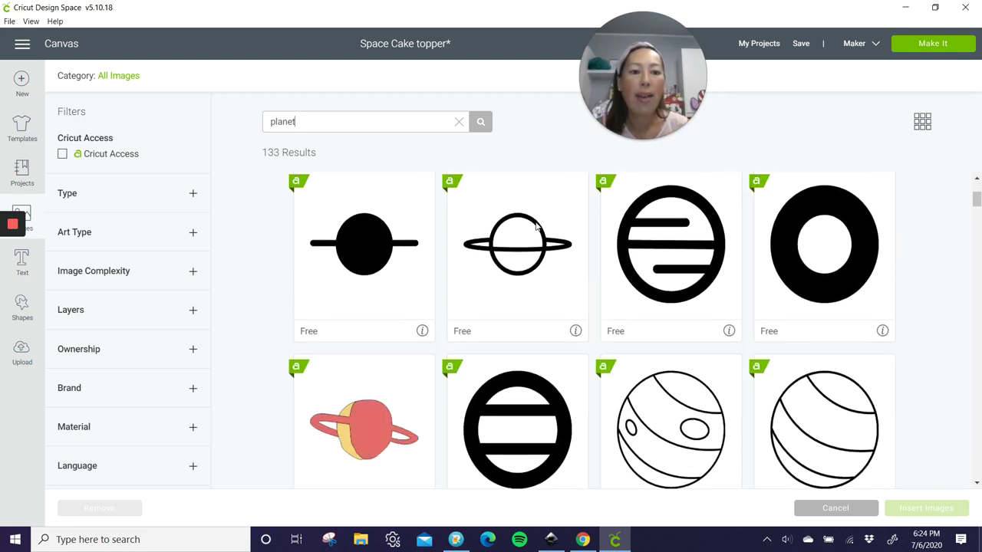
scroll(537, 227, down, 3)
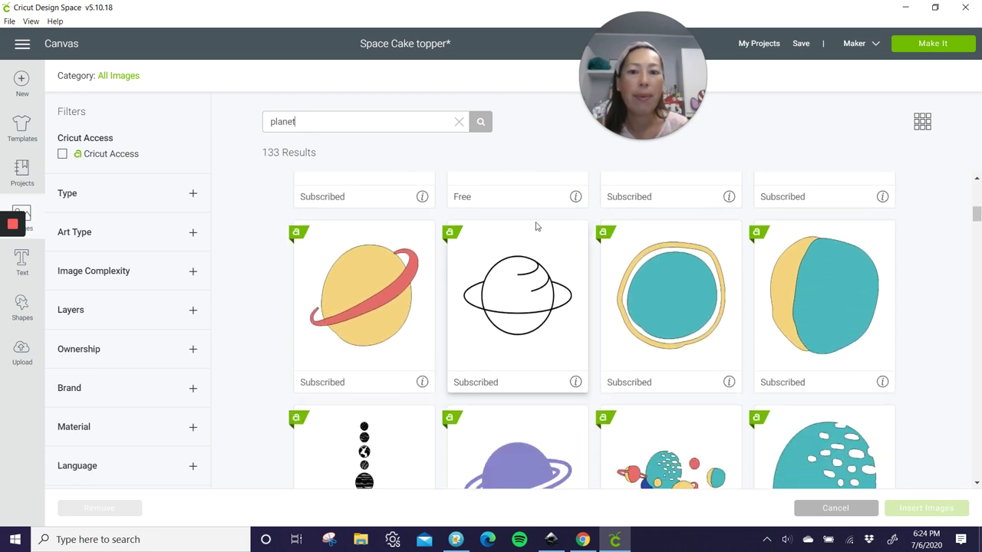
click(363, 286)
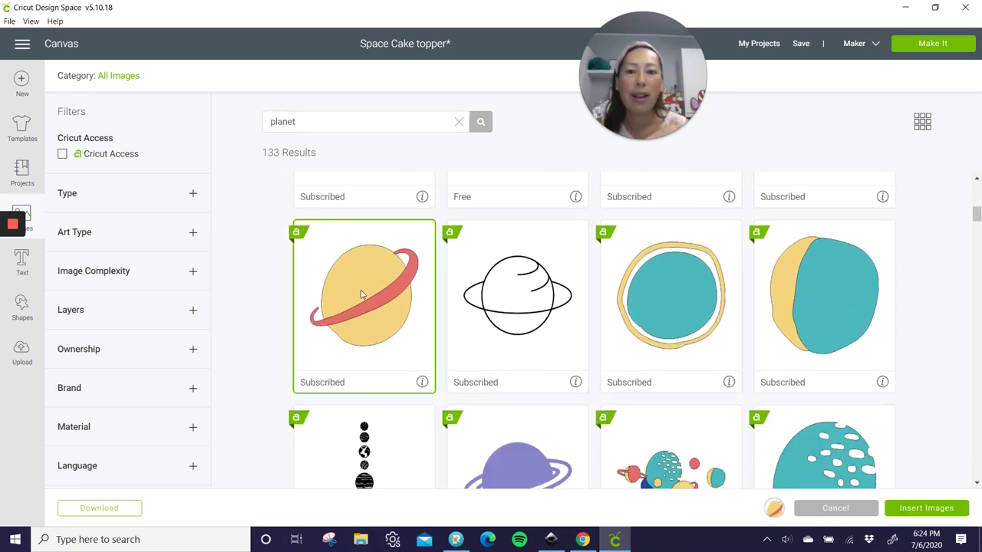
click(910, 514)
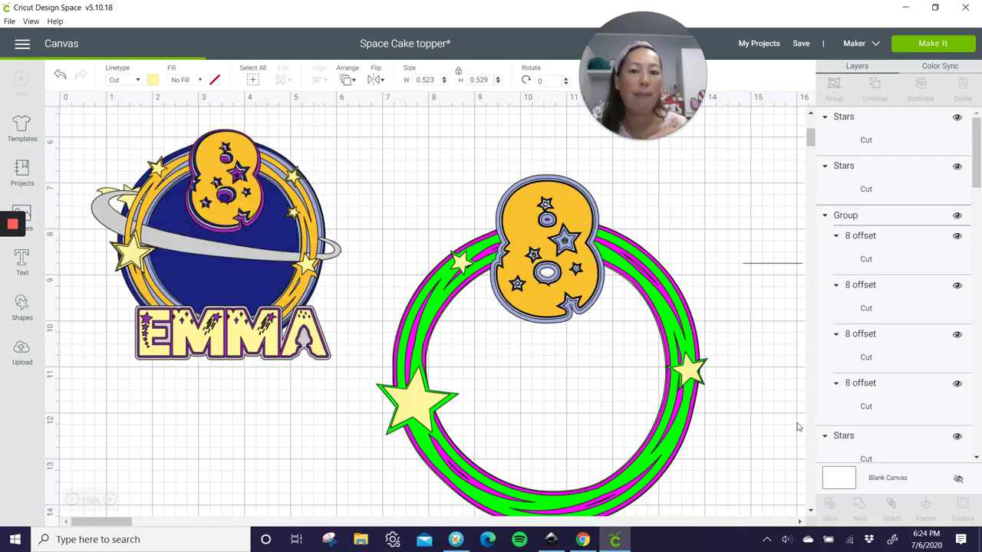
Move the planet below the finished sample topper, ungroup it and delete its yellow body, keeping only the red ring
drag(203, 186, 263, 418)
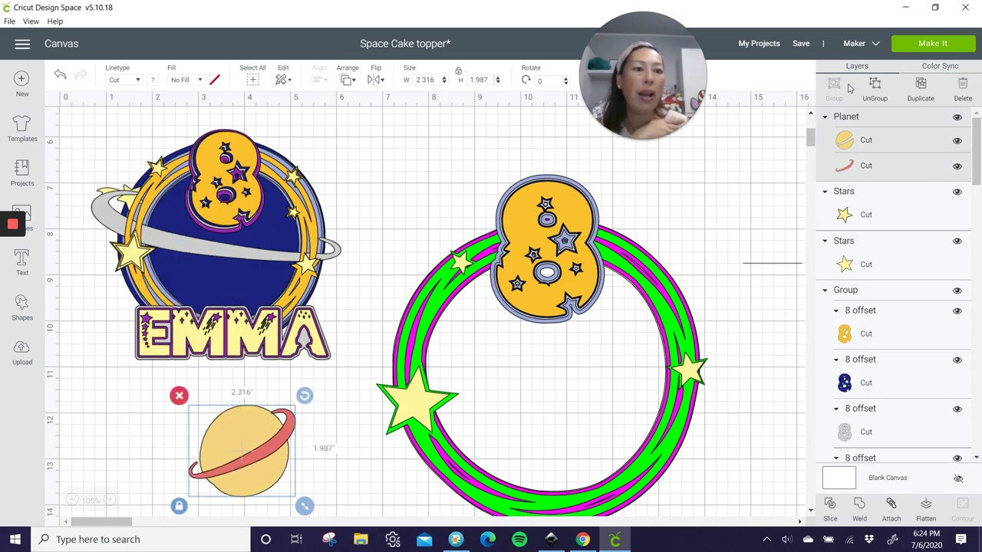
click(875, 88)
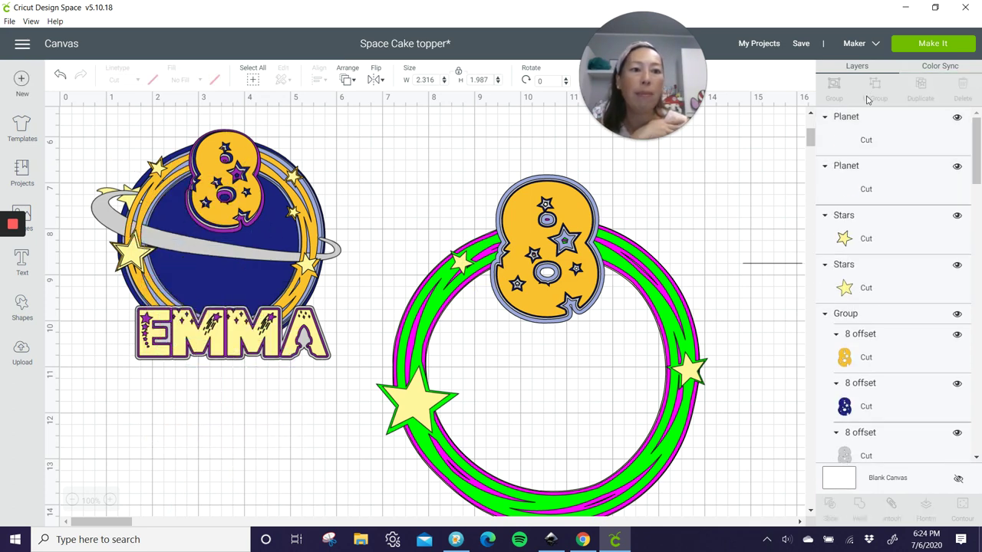
click(909, 135)
key(Delete)
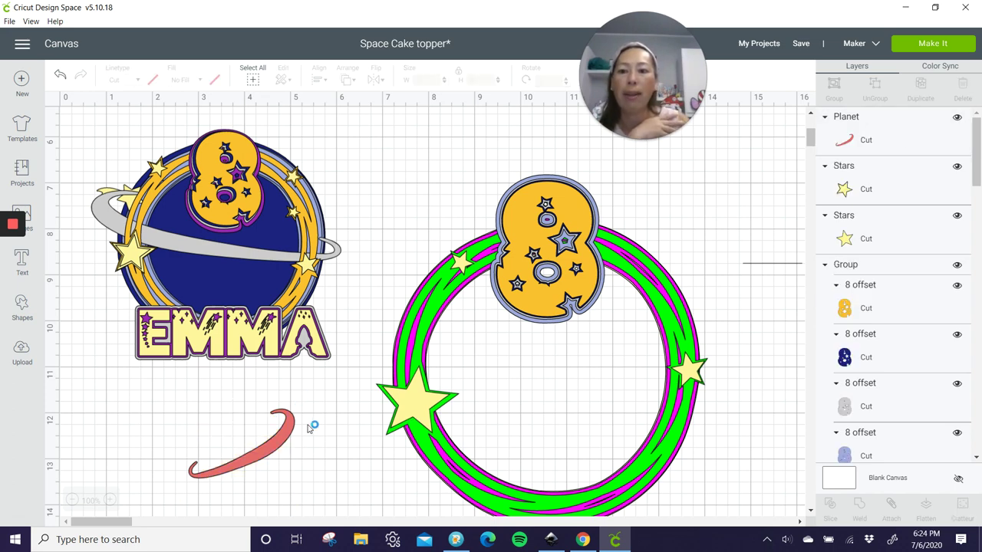
Flip the red planet ring horizontally
scroll(311, 427, down, 3)
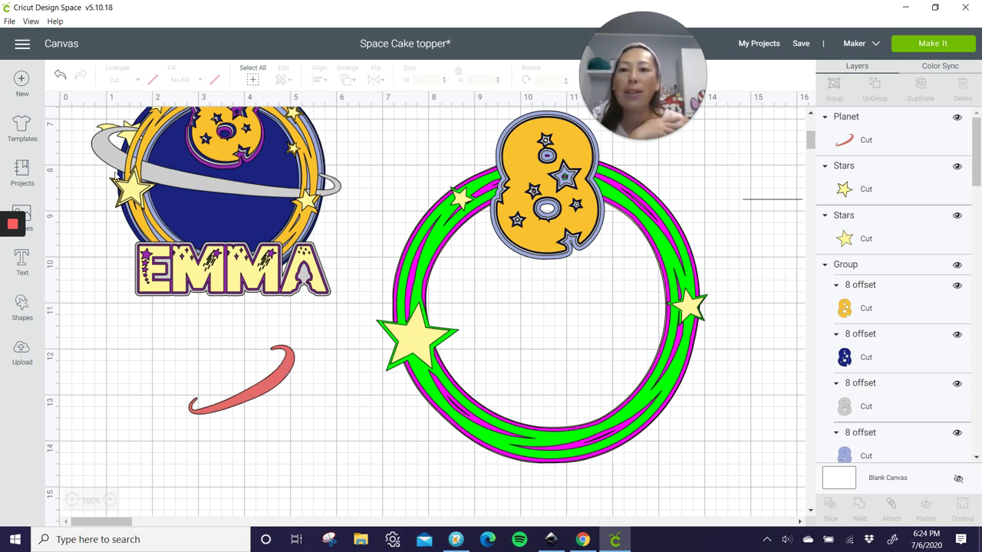
click(284, 364)
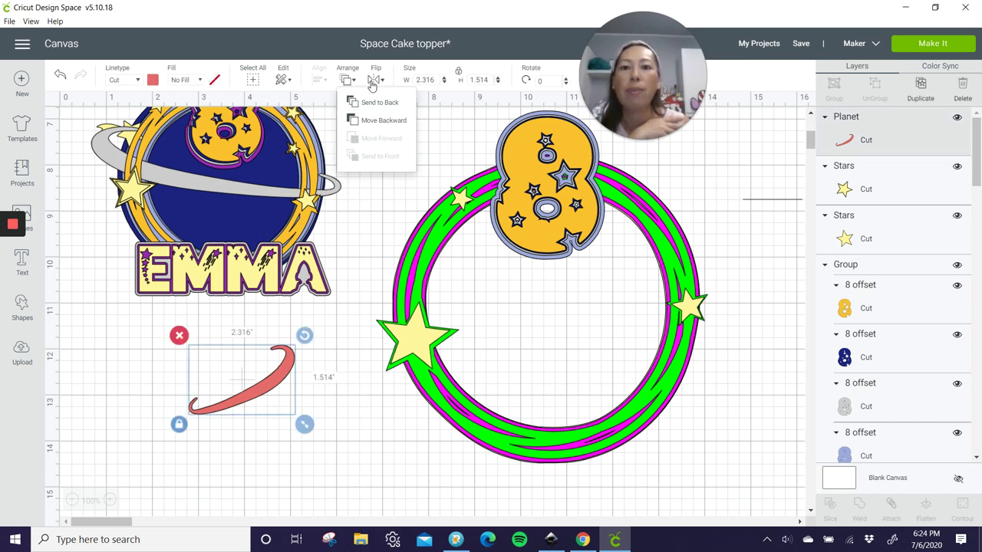
mouse_move(381, 83)
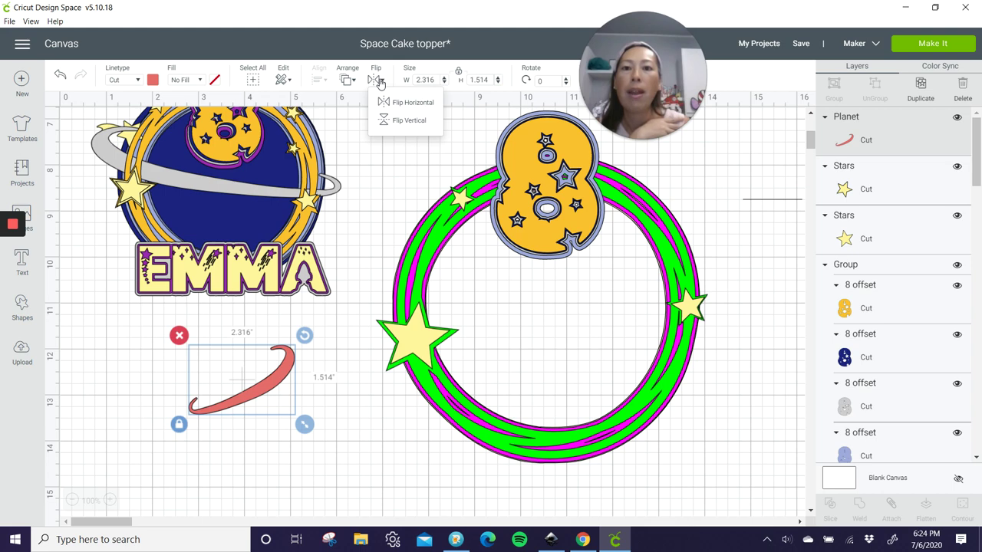
click(398, 104)
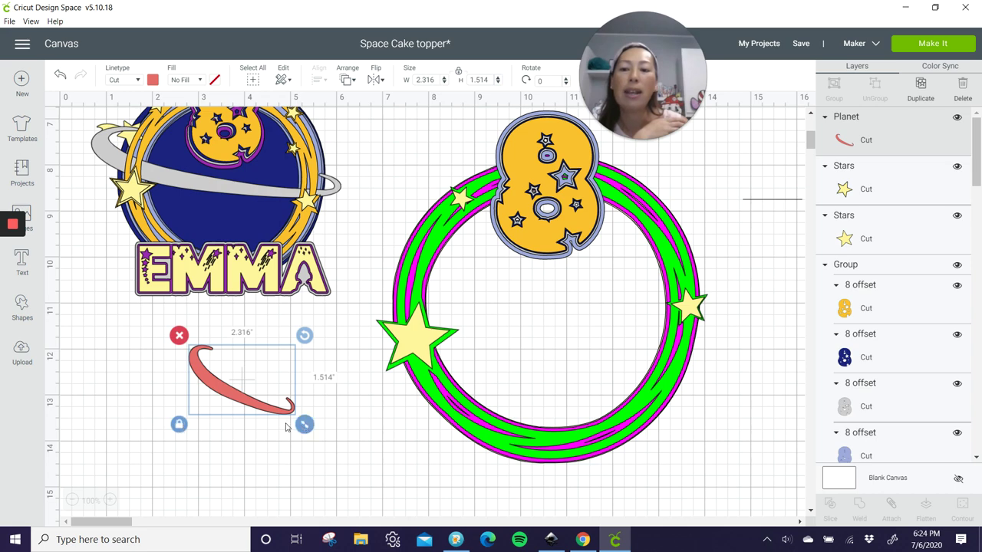
Enlarge the red planet ring to about 7.37 by 4.82 in and place it diagonally across the green circle
drag(304, 425, 437, 509)
drag(307, 464, 586, 316)
drag(649, 392, 658, 396)
drag(732, 408, 754, 415)
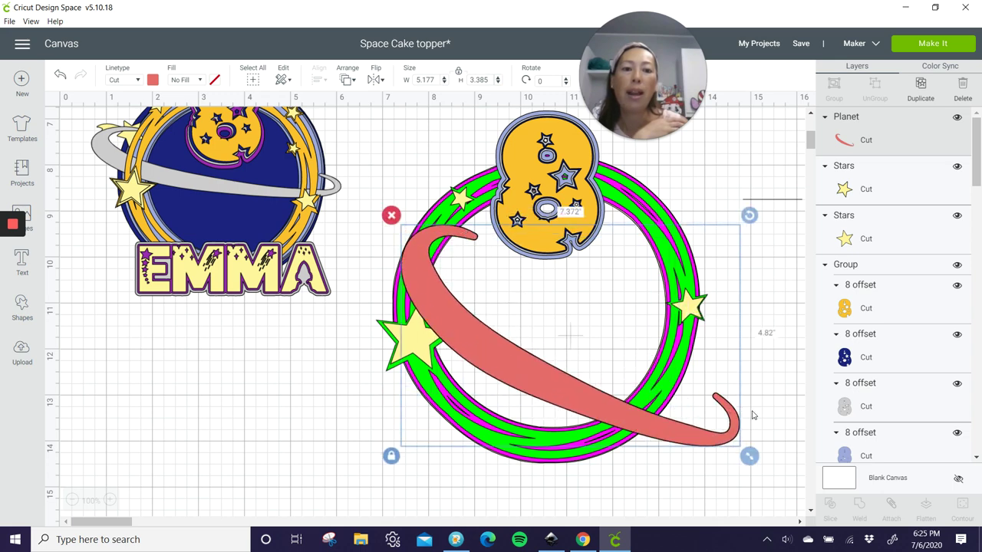
drag(693, 445, 655, 417)
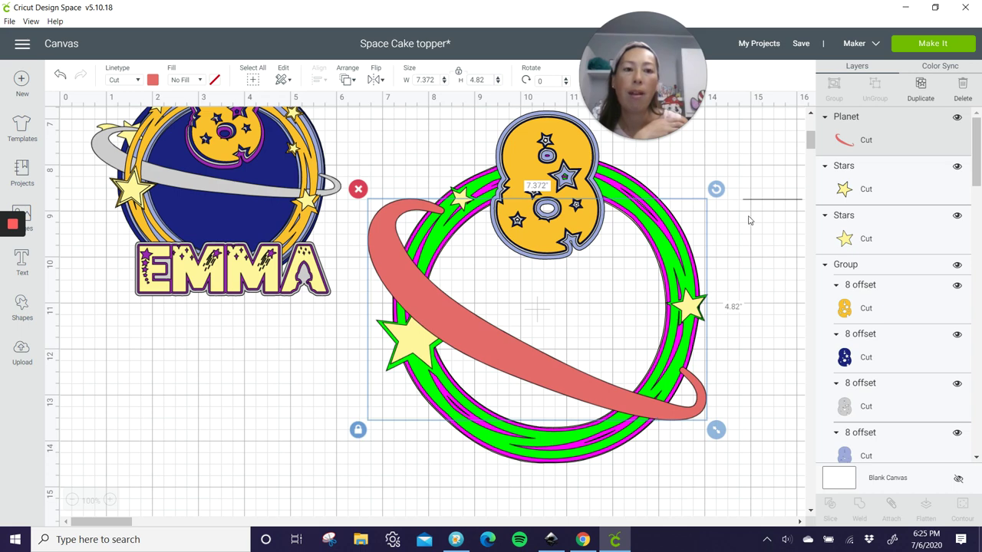
Rotate the red ring to about 343°, resize it without fixed proportions to about 7.57 by 2.73 in, and position it across the circle
drag(712, 190, 682, 148)
drag(597, 389, 612, 356)
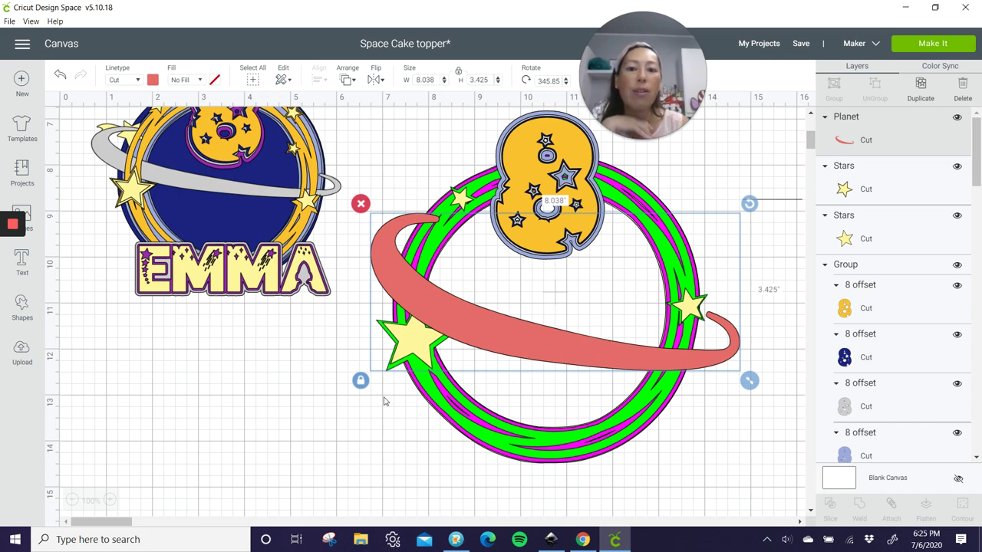
drag(749, 380, 730, 350)
drag(649, 338, 654, 365)
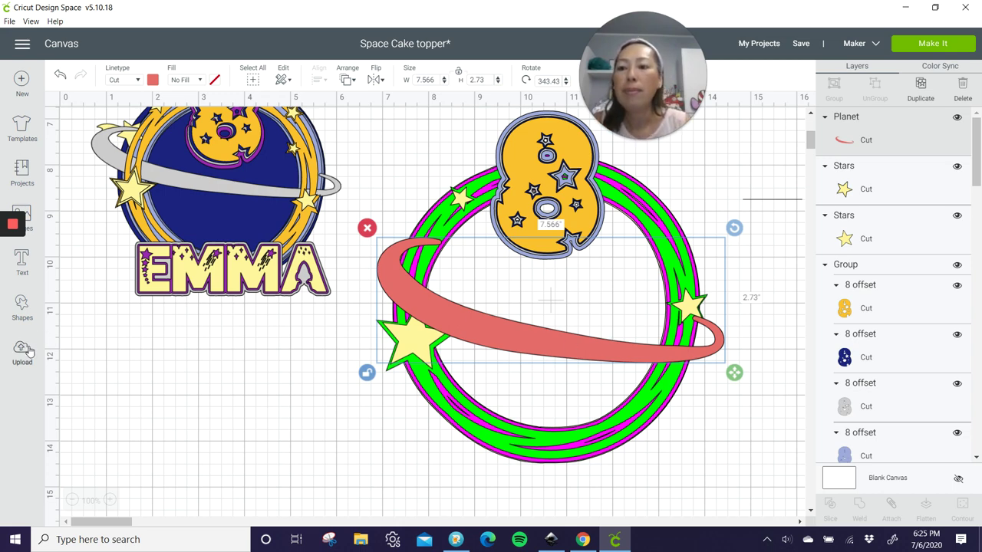
Duplicate the sample topper's name group, enlarge the copy to about 6.04 by 1.68 in and place it across the new circle's lower edge
click(196, 282)
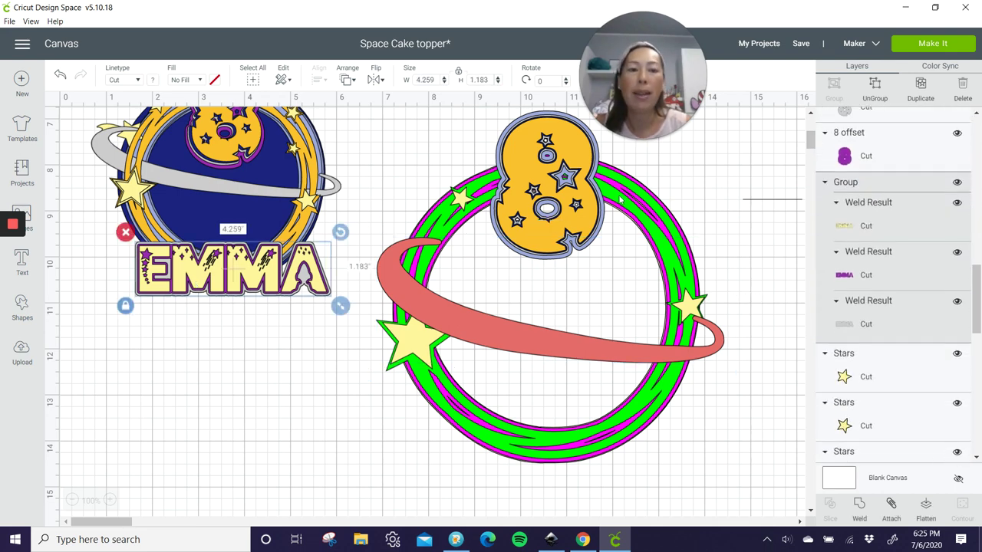
click(919, 90)
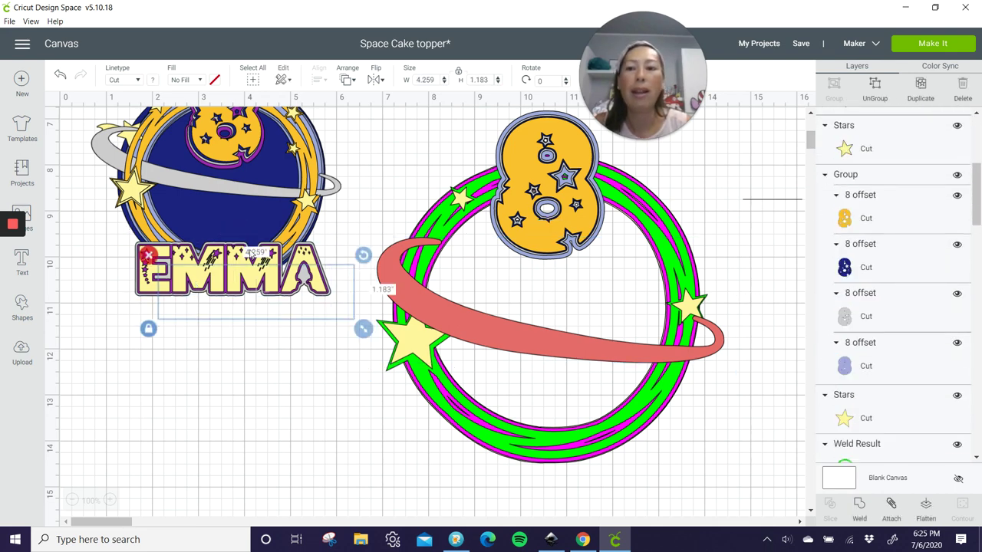
drag(259, 340, 260, 445)
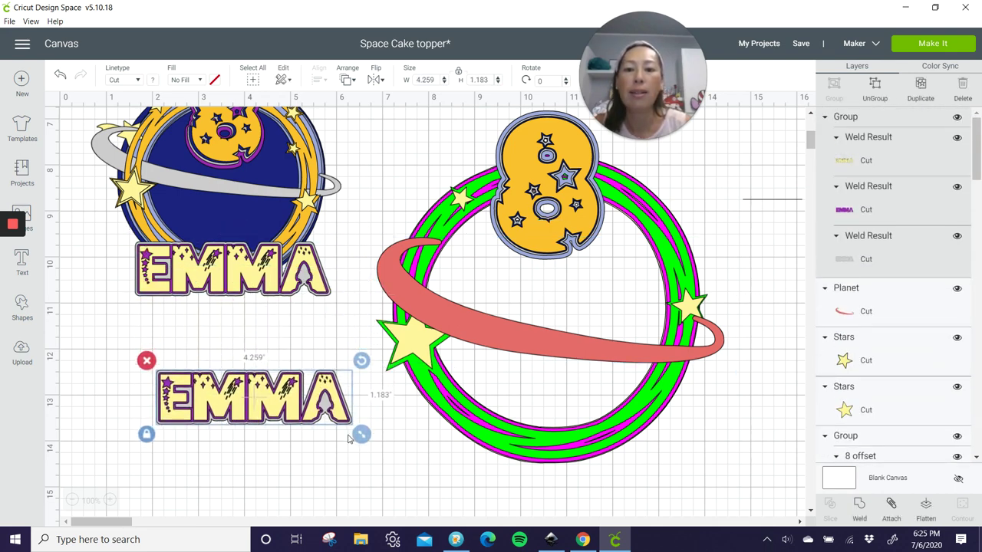
drag(362, 436, 654, 427)
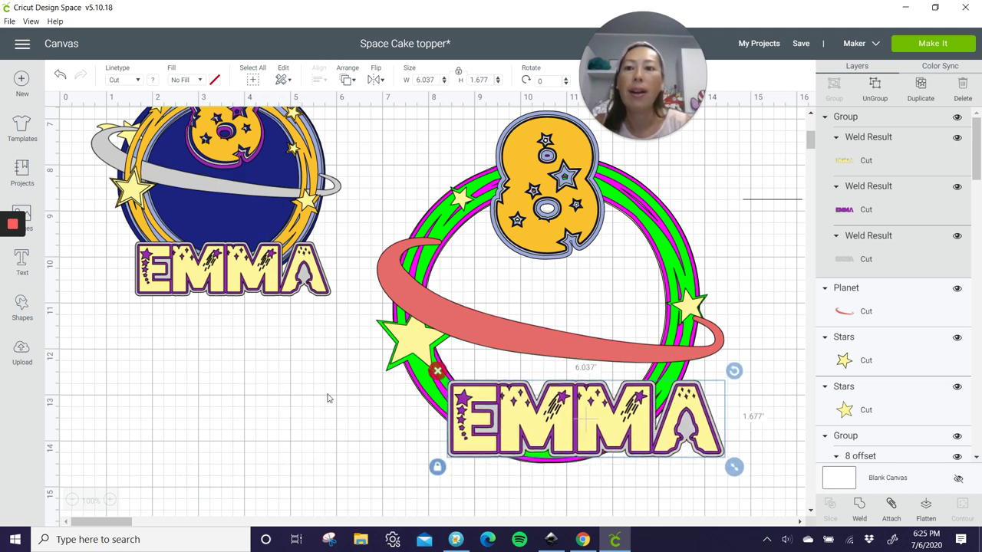
scroll(318, 399, up, 2)
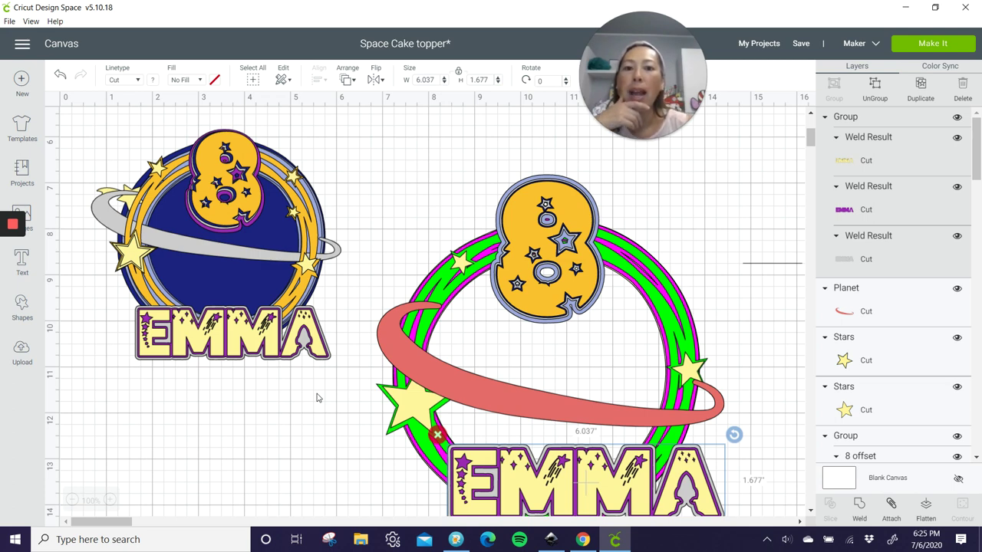
scroll(317, 397, down, 2)
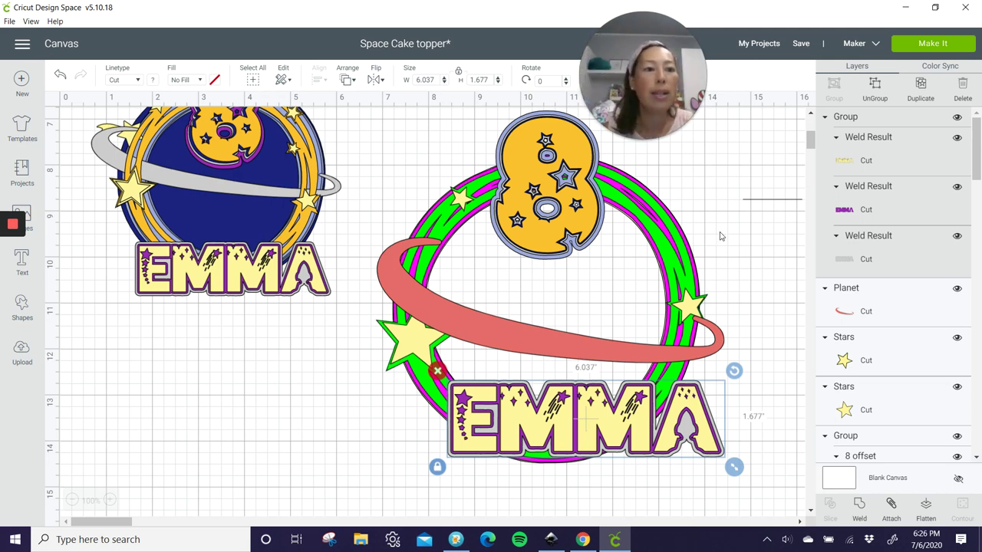
Hide the inner cutout contour of the pale pink circle offset to make it a solid backing circle
scroll(938, 221, down, 10)
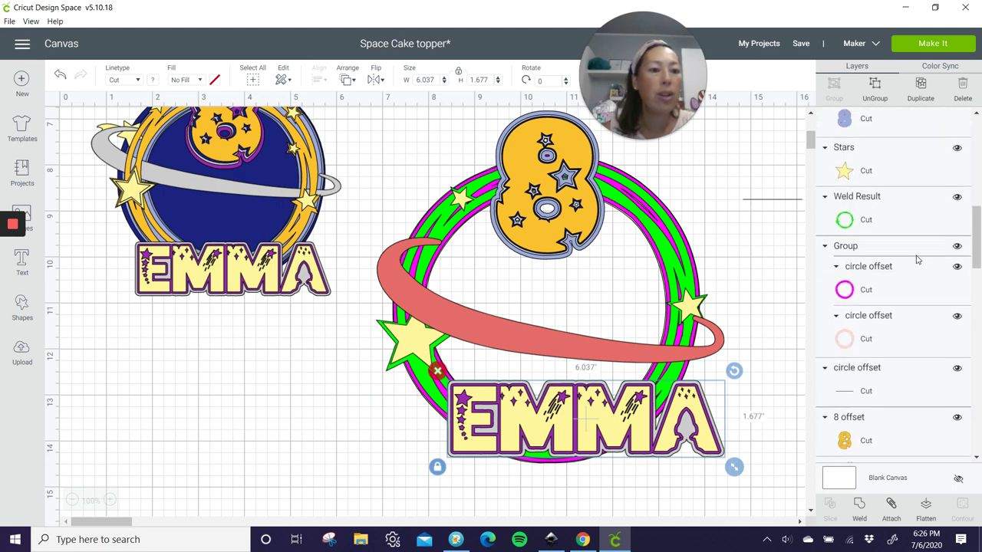
scroll(916, 259, down, 1)
click(923, 272)
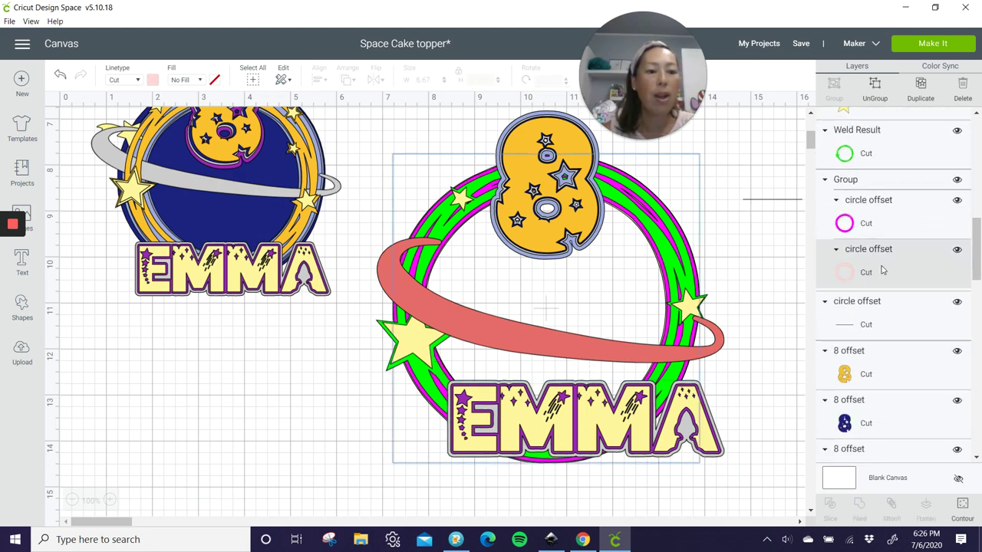
click(962, 508)
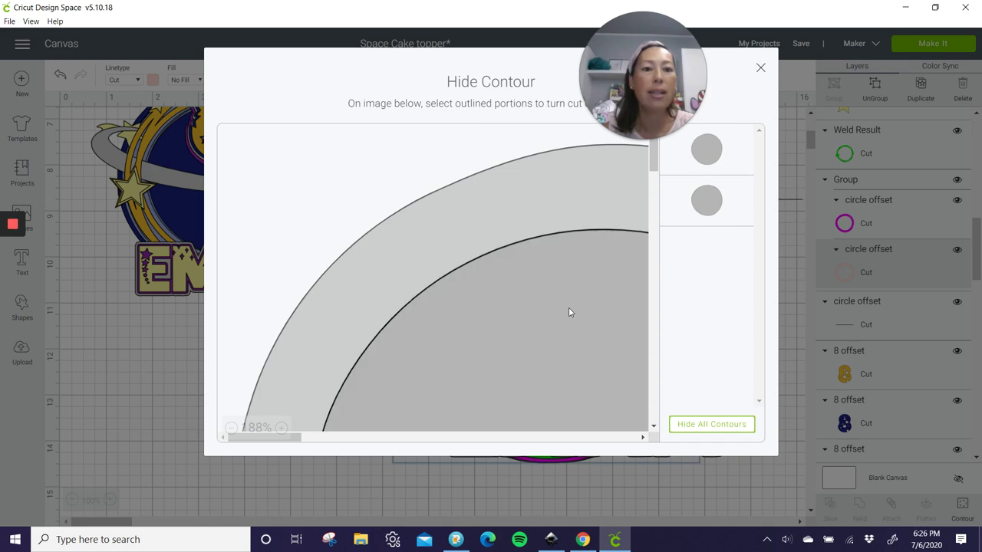
click(569, 310)
click(760, 67)
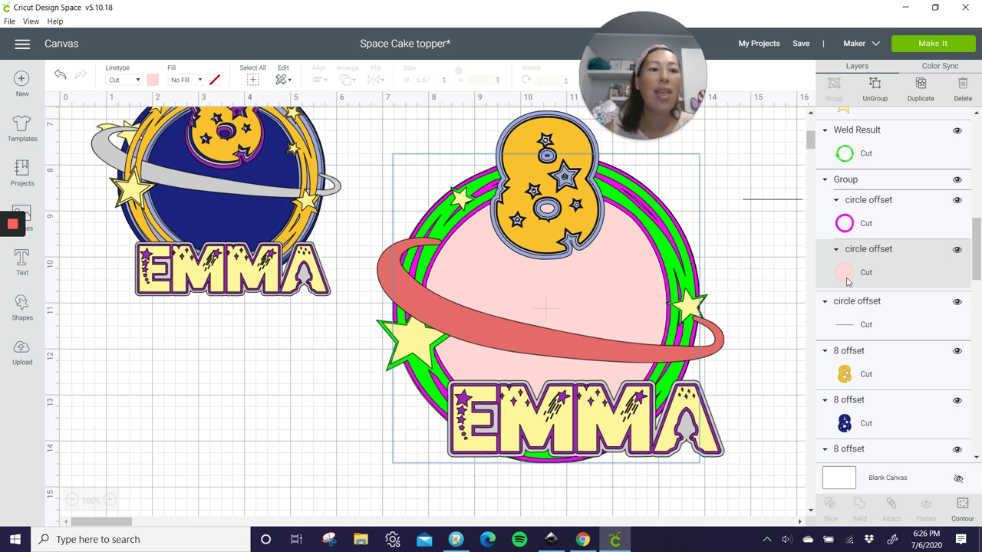
Make four duplicates of the magenta circle offset ring
click(903, 221)
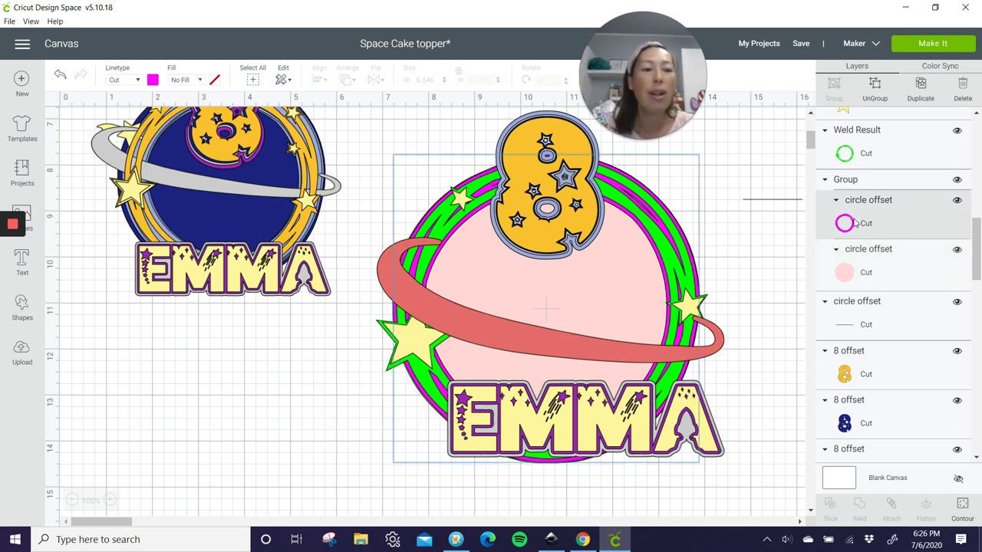
click(920, 86)
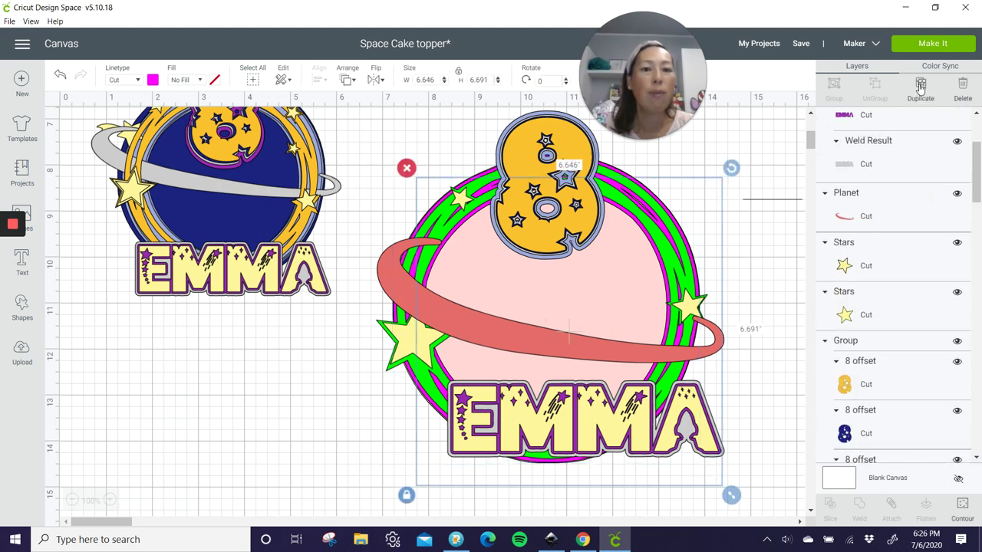
click(920, 86)
click(920, 86)
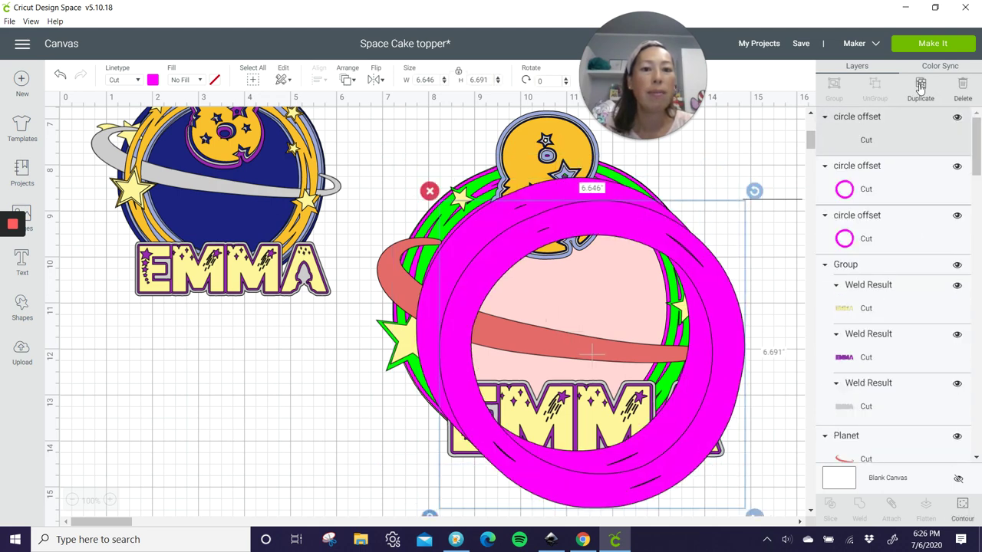
click(921, 86)
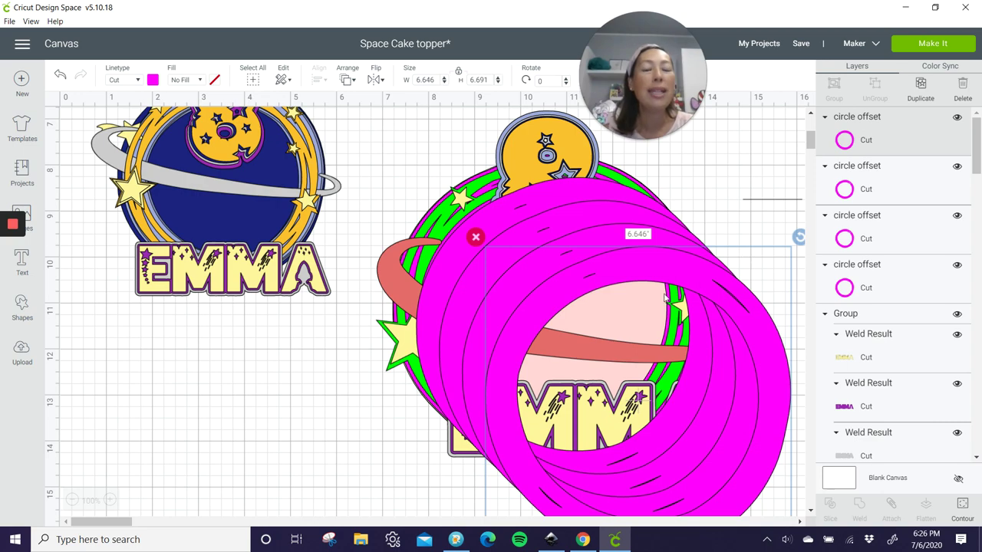
Move the four magenta ring copies to the empty area below the sample topper
drag(667, 298, 293, 382)
drag(636, 242, 288, 380)
drag(612, 224, 270, 381)
drag(648, 207, 329, 375)
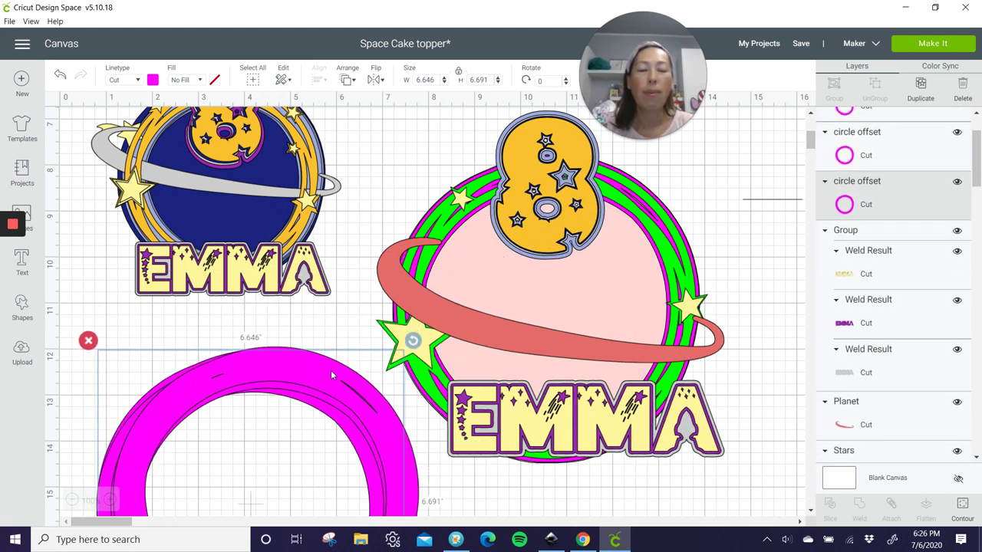
click(451, 156)
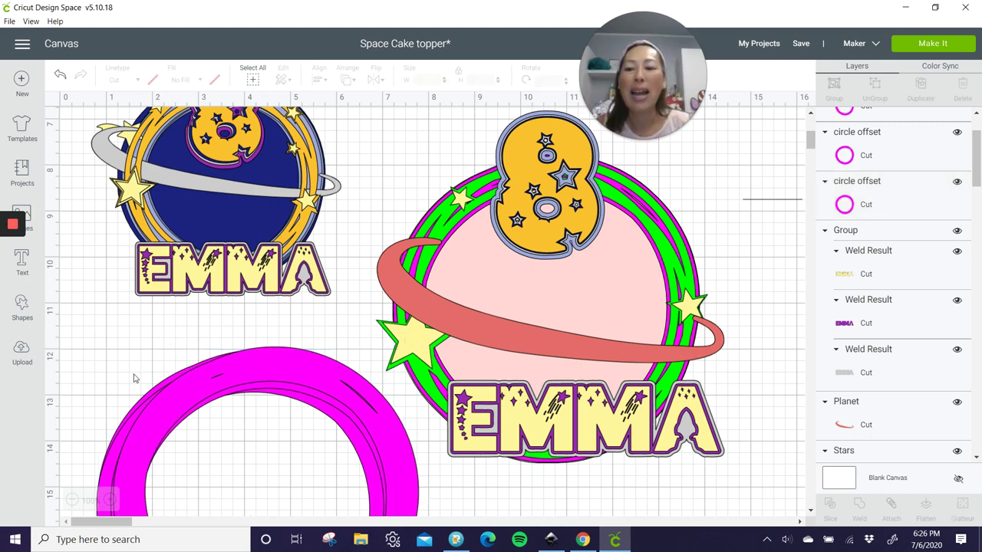
Move the magenta ring copies back over the new topper, select everything together and scale it to about 8.98 by 7.61 in
mouse_move(133, 379)
mouse_down()
mouse_move(215, 445)
mouse_move(96, 378)
mouse_move(68, 402)
mouse_move(168, 466)
mouse_move(153, 457)
mouse_move(462, 225)
mouse_up()
click(377, 197)
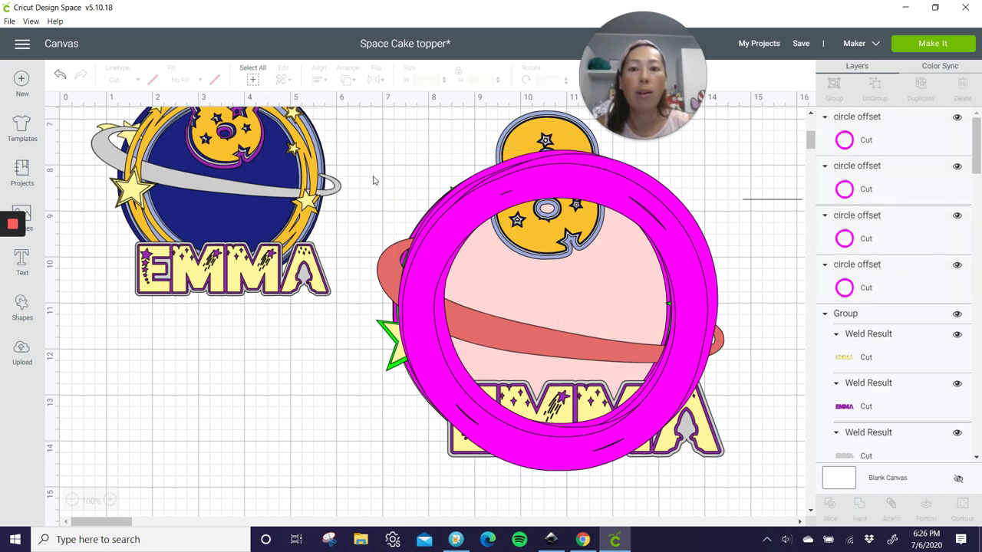
drag(371, 143, 759, 482)
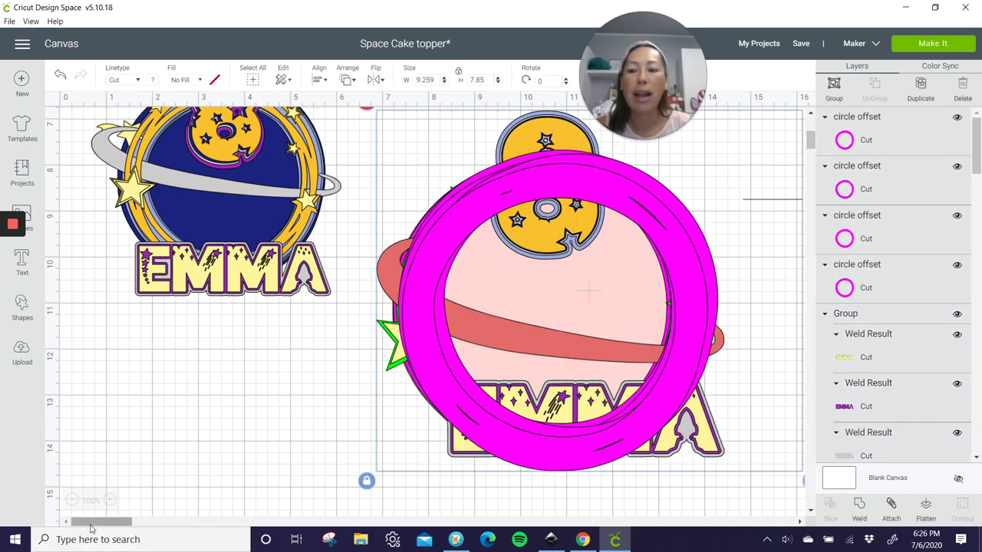
drag(95, 522, 109, 522)
scroll(237, 402, up, 3)
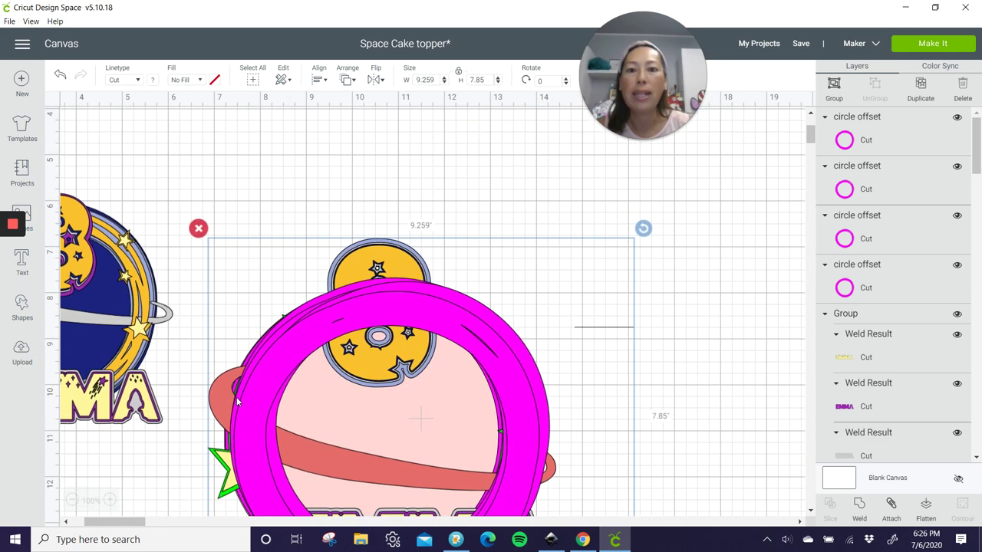
scroll(237, 402, down, 5)
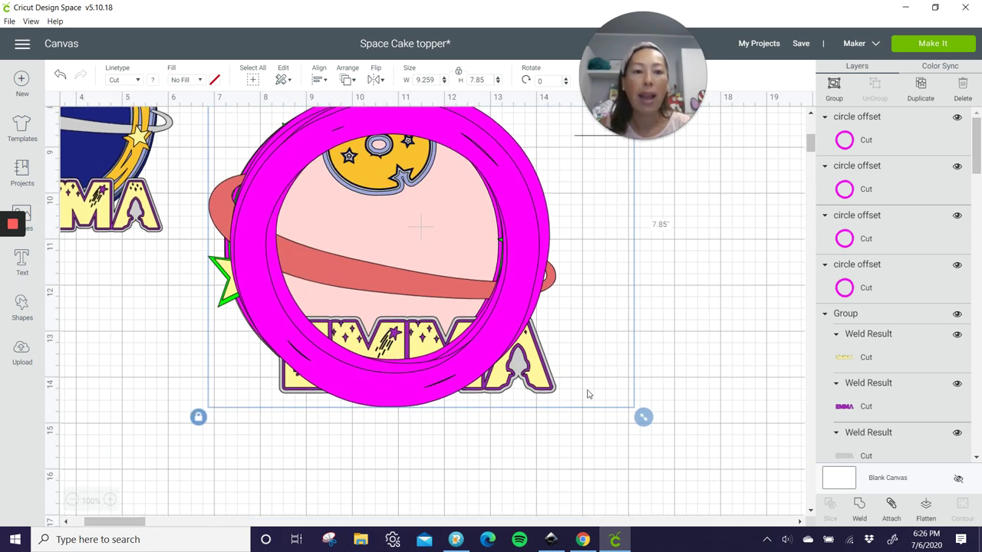
mouse_move(643, 417)
mouse_down()
mouse_move(600, 382)
mouse_move(632, 422)
mouse_up()
scroll(632, 423, up, 3)
scroll(632, 423, down, 2)
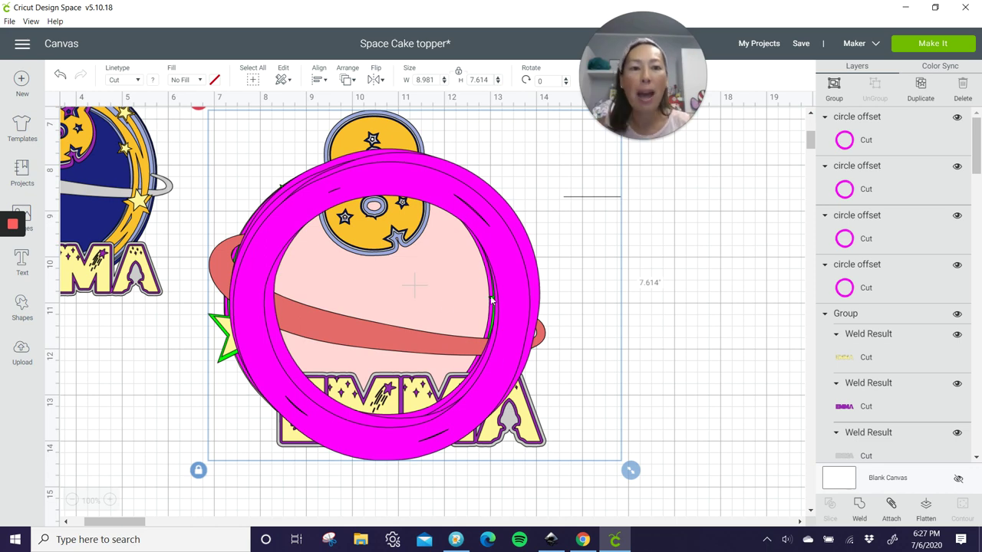
Move the four magenta ring copies off the topper into the empty canvas beside it
click(719, 389)
drag(512, 274, 794, 288)
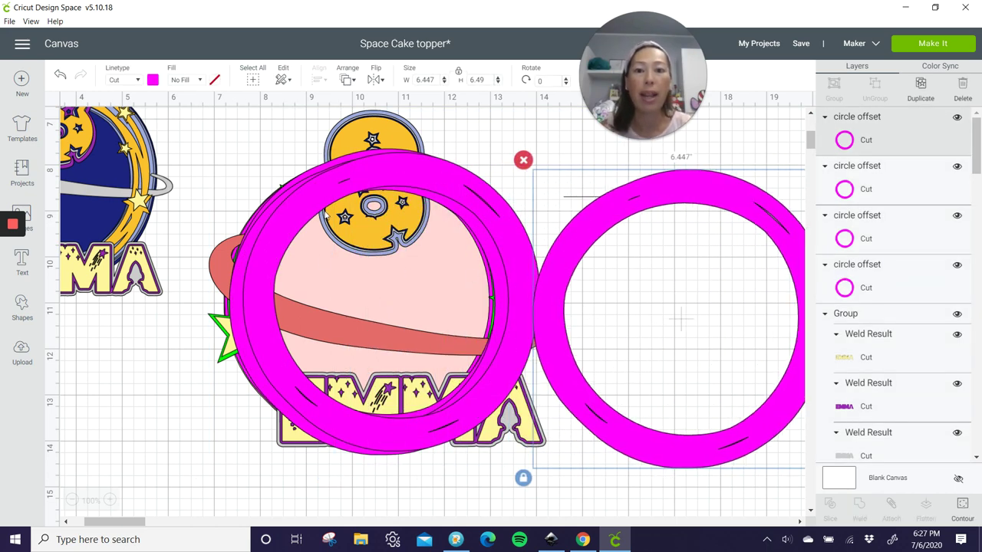
drag(328, 202, 668, 219)
drag(419, 167, 713, 184)
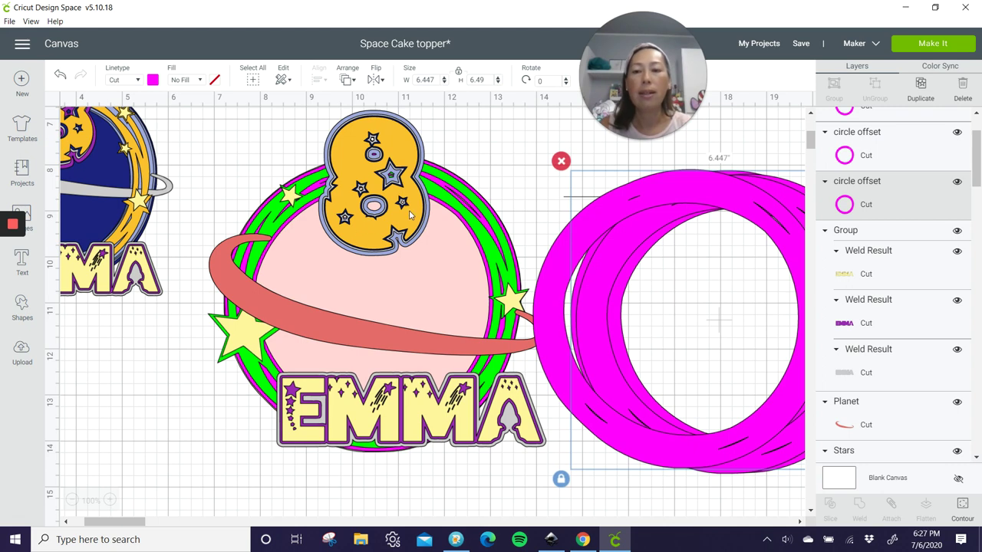
Ungroup the magenta ring and the solid pale pink circle offset layers
scroll(904, 319, up, 1)
scroll(904, 319, up, 2)
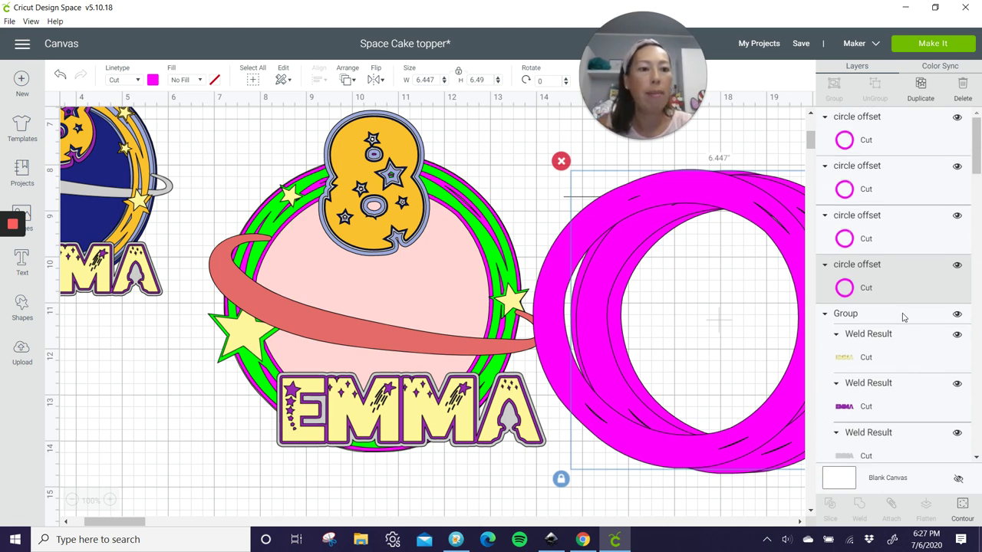
scroll(904, 318, down, 8)
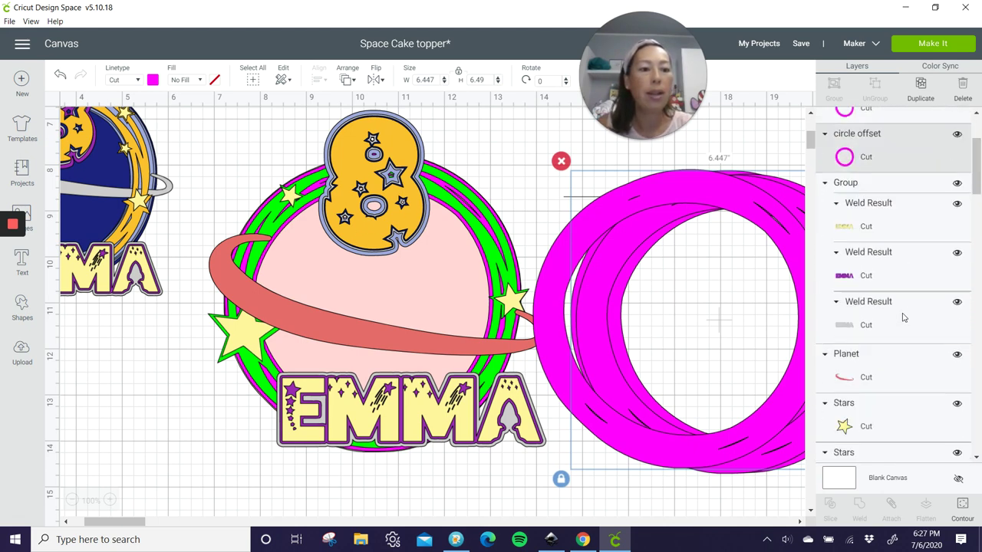
click(902, 318)
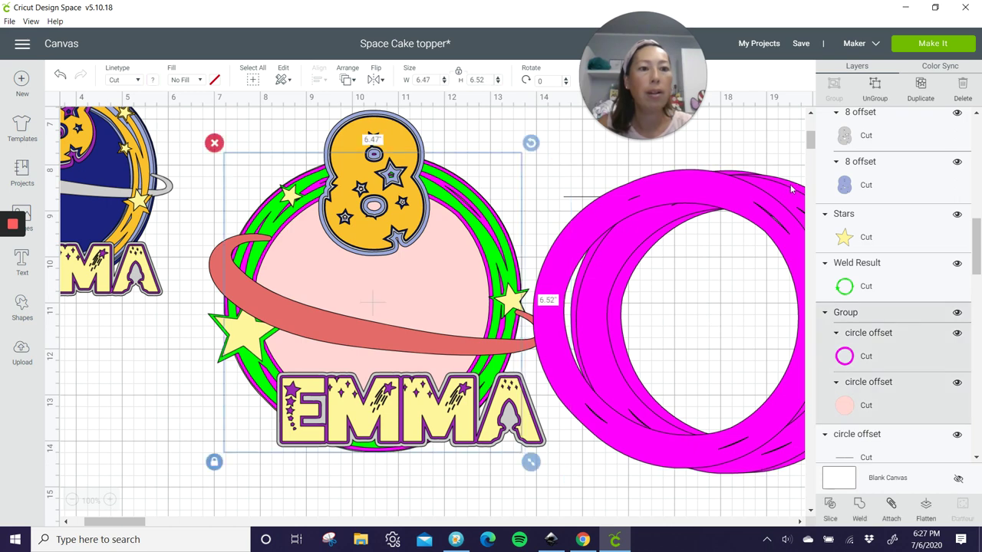
click(875, 88)
scroll(873, 321, down, 5)
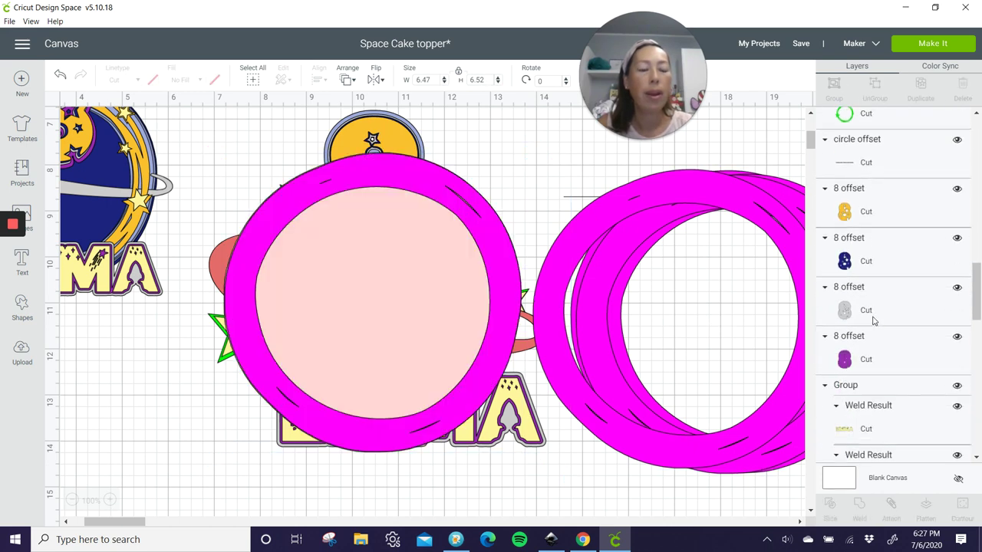
Move the solid pale pink circle and its magenta ring down below the 8, over the lower part of the new topper
scroll(872, 320, down, 6)
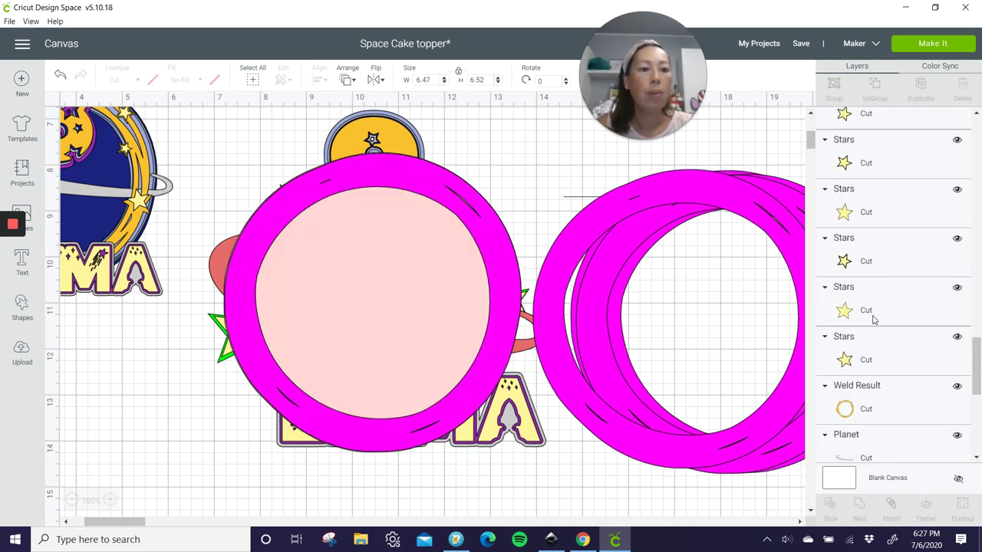
scroll(872, 334, down, 3)
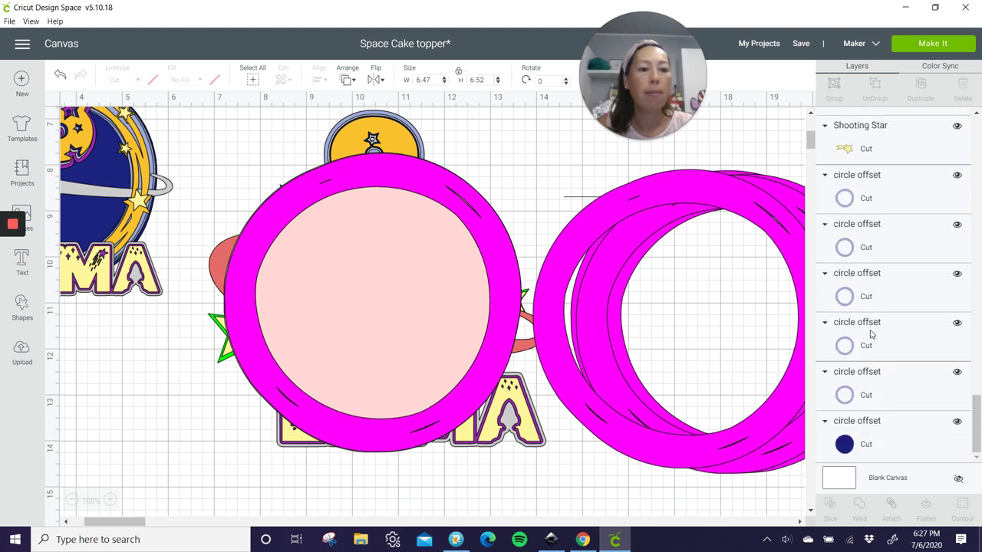
scroll(872, 333, up, 7)
scroll(871, 334, up, 8)
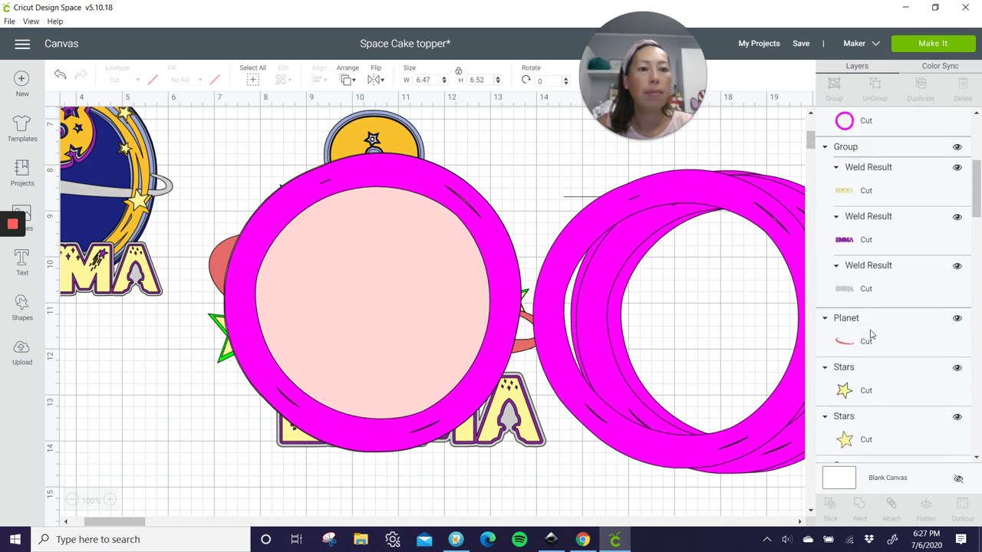
click(867, 185)
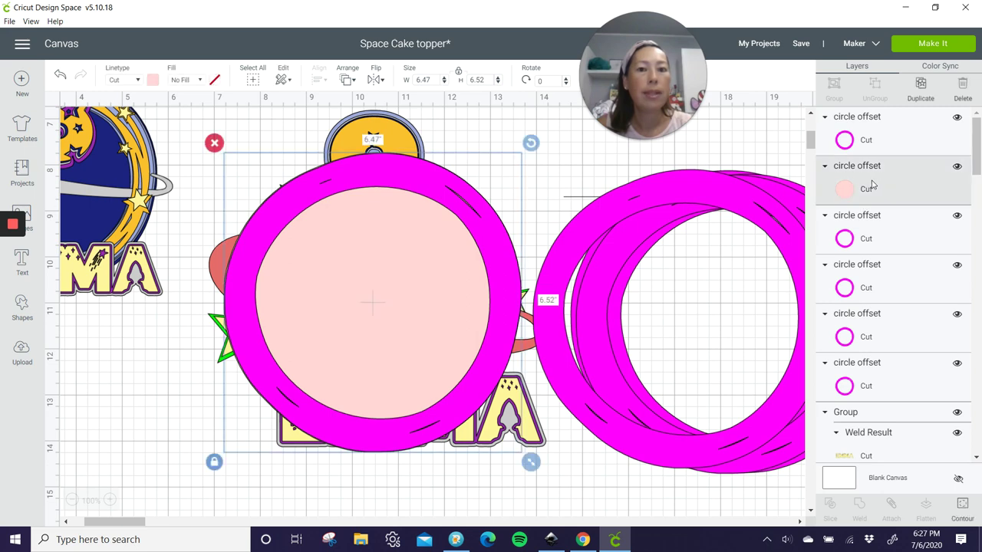
drag(400, 401, 660, 528)
click(327, 234)
drag(327, 234, 293, 318)
Stack the remaining magenta ring copies from the empty canvas onto the pale pink circle
drag(616, 289, 354, 257)
drag(732, 198, 390, 259)
drag(758, 191, 356, 252)
drag(712, 204, 329, 278)
drag(725, 203, 673, 199)
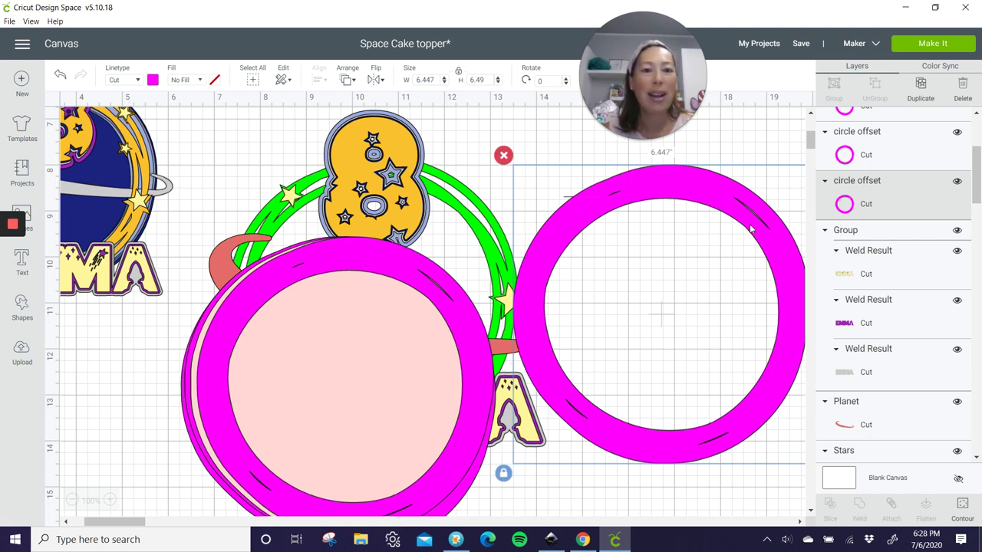
drag(756, 228, 428, 301)
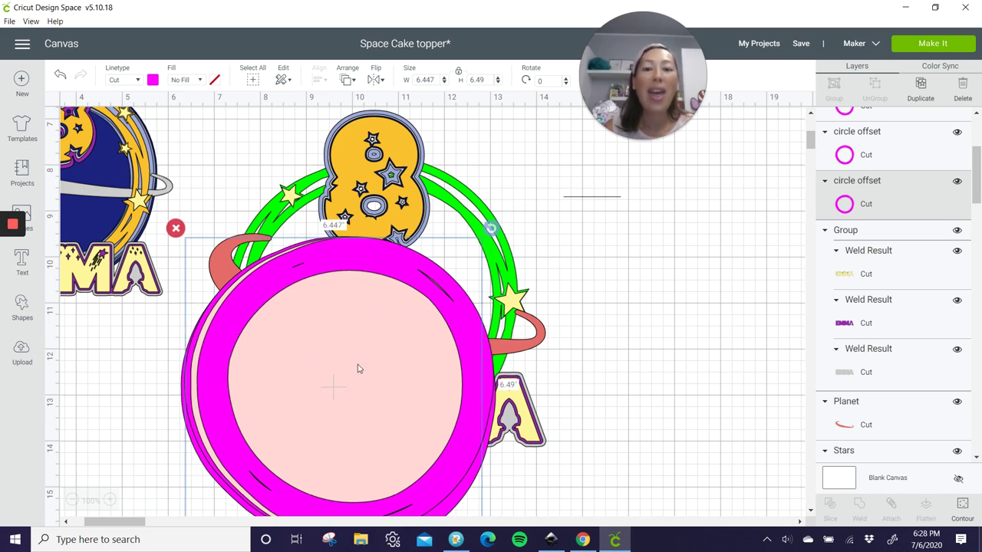
Move the whole stack of magenta rings and pale pink circle into the empty canvas beside the topper, and select the topper's pieces
click(143, 466)
drag(143, 466, 277, 488)
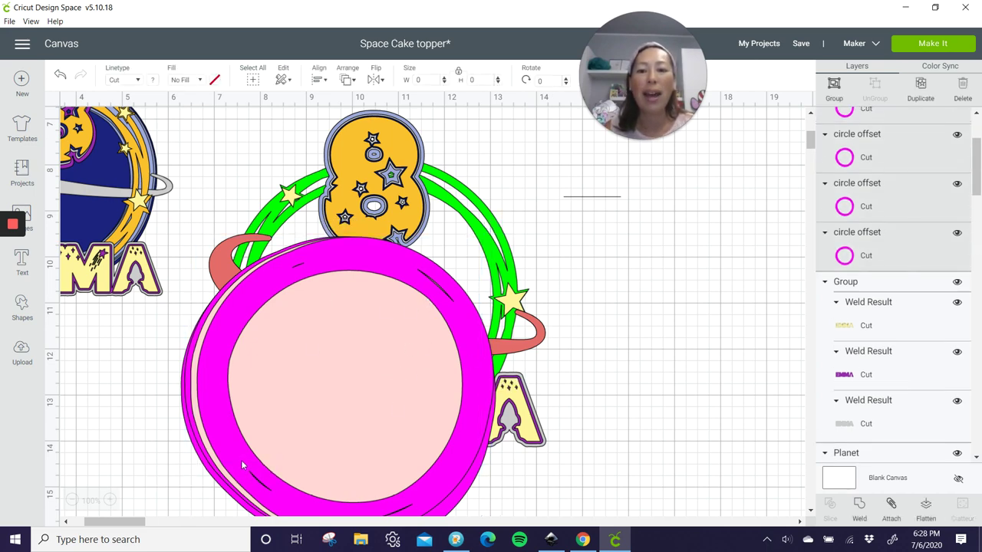
drag(373, 445, 801, 451)
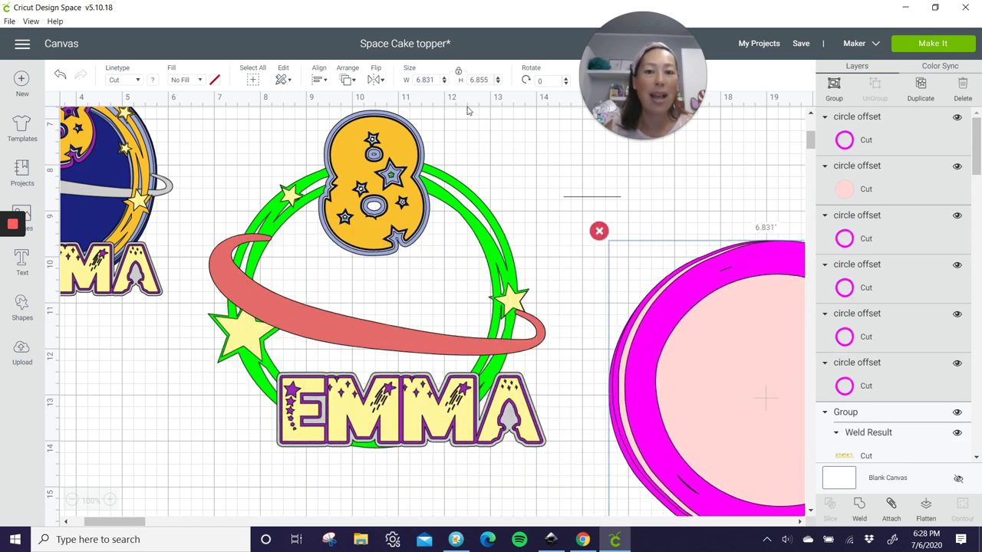
drag(200, 131, 590, 466)
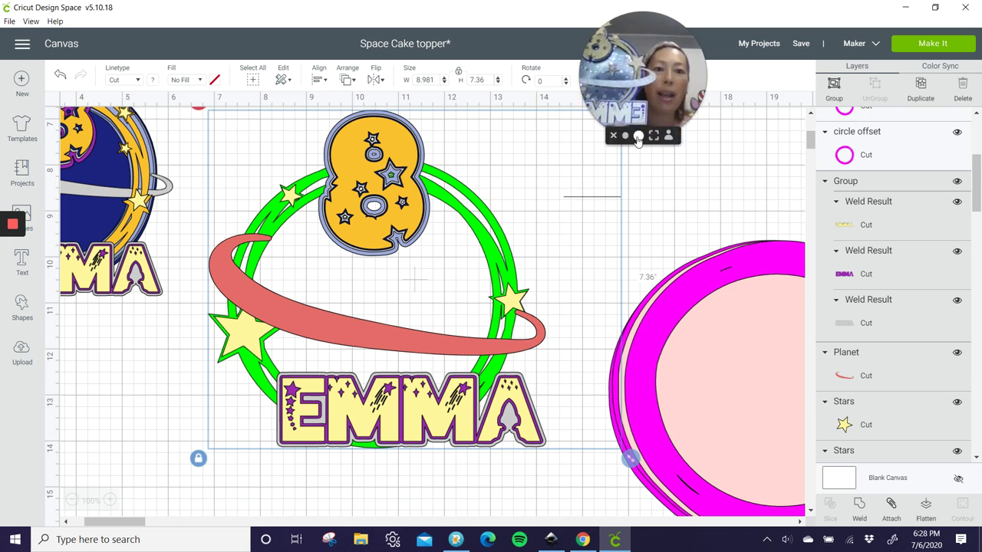
click(638, 135)
drag(541, 137, 345, 124)
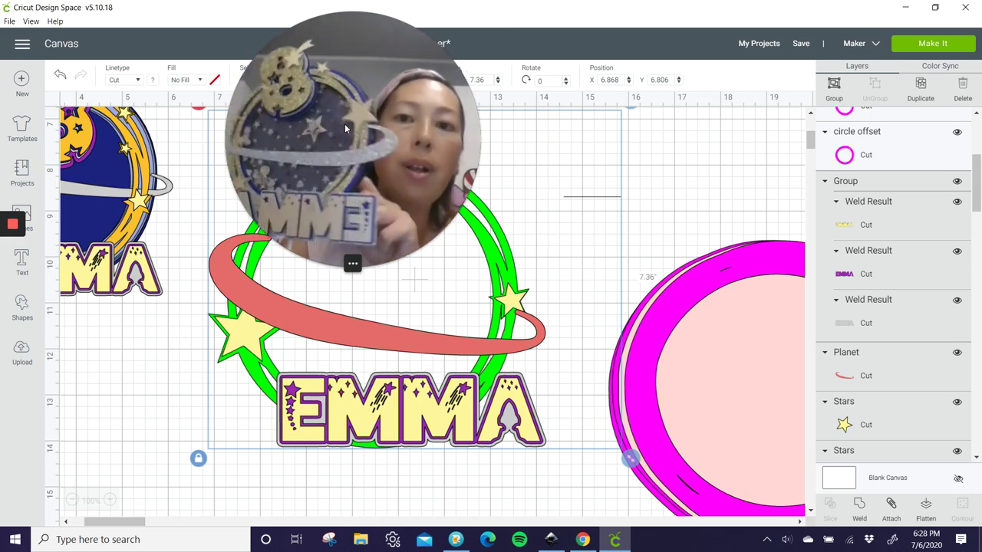